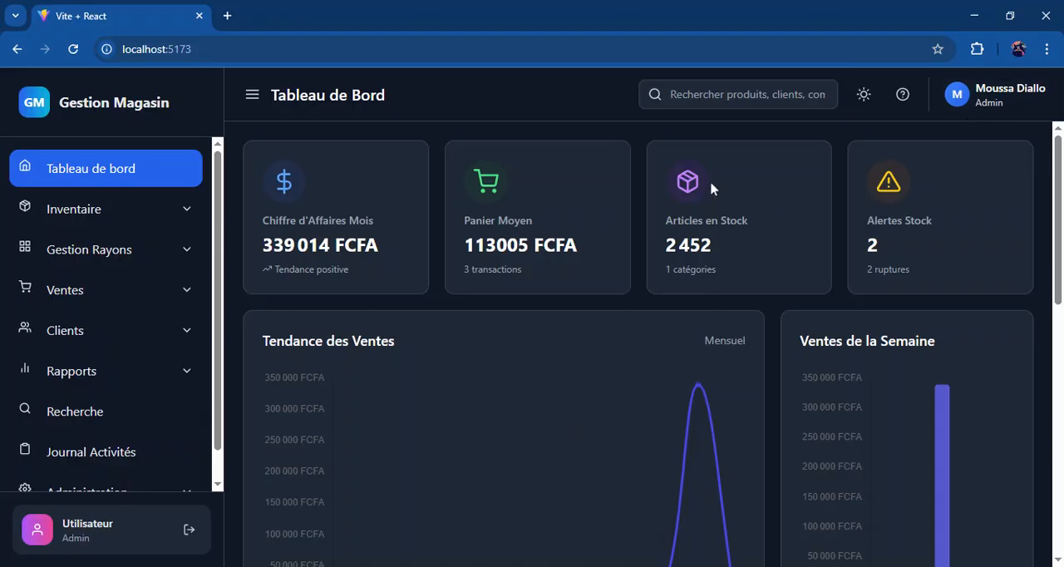
Step: Start a new product from the inventory's product list with the product type Produit Simple
{"action": "scroll", "coordinate": [326, 384], "scroll_direction": "down", "scroll_amount": 8}
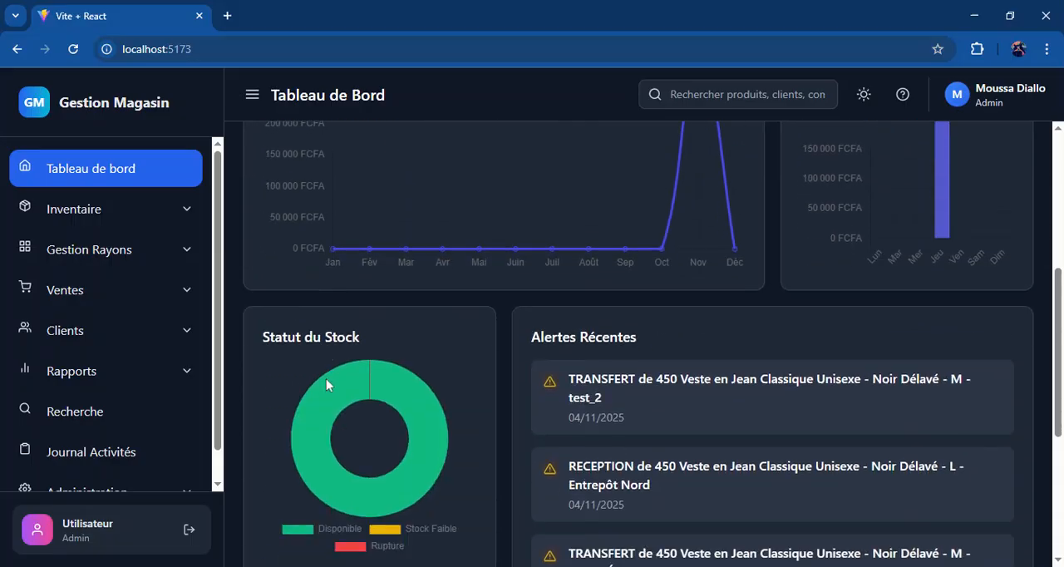
{"action": "scroll", "coordinate": [638, 341], "scroll_direction": "up", "scroll_amount": 8}
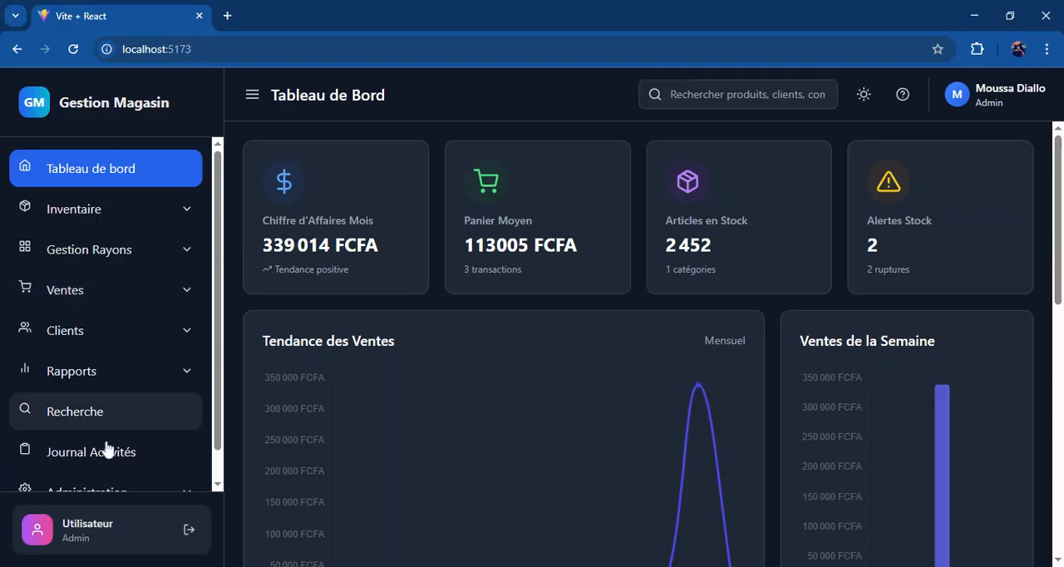
{"action": "left_click", "coordinate": [181, 207]}
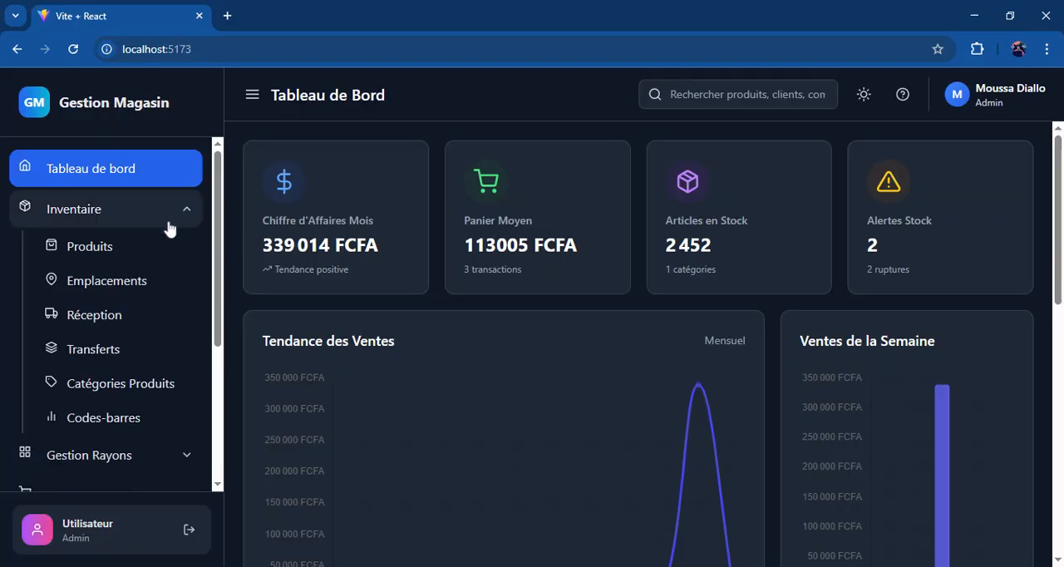
{"action": "left_click", "coordinate": [130, 264]}
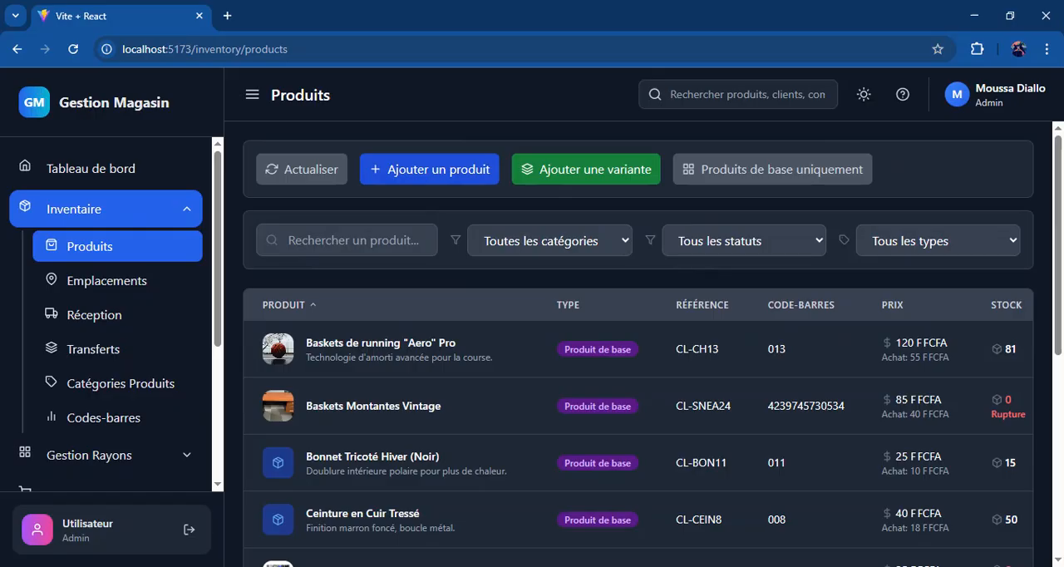
{"action": "left_click", "coordinate": [463, 173]}
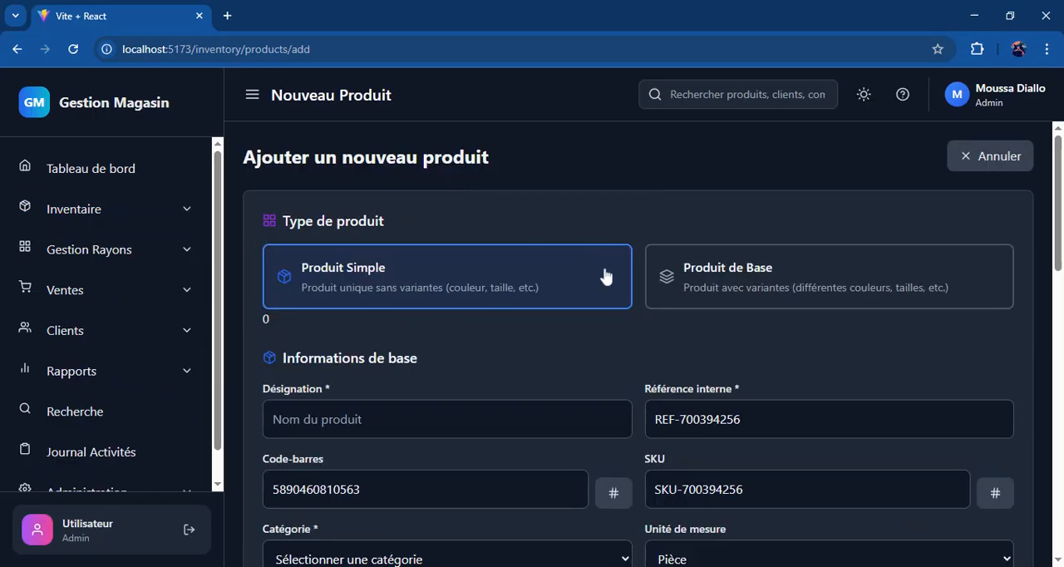
{"action": "left_click", "coordinate": [753, 274]}
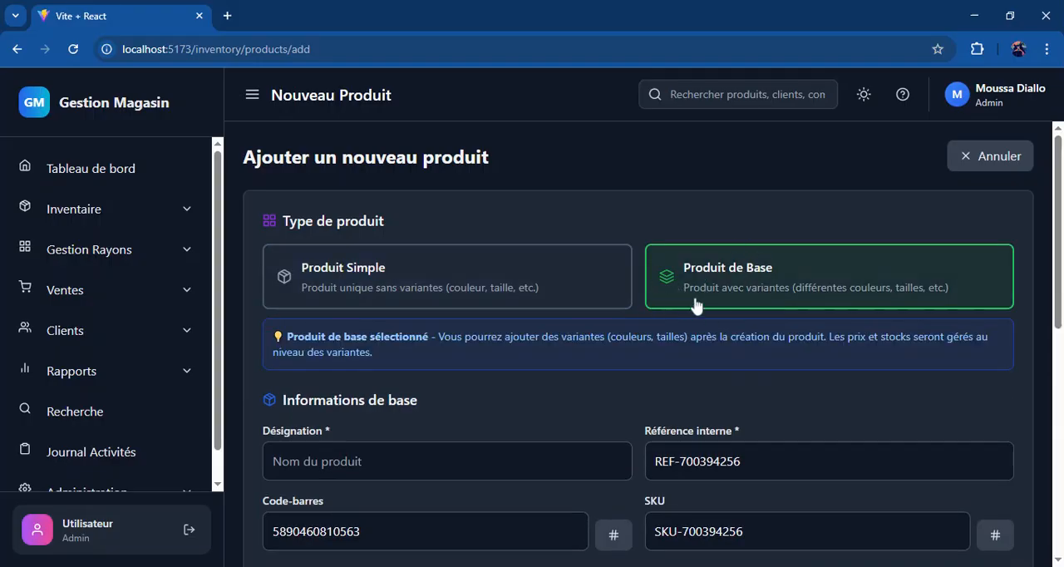
{"action": "left_click", "coordinate": [564, 301]}
Step: Enter "Tshirt blanc" as the new product's designation
{"action": "scroll", "coordinate": [542, 362], "scroll_direction": "down", "scroll_amount": 1}
{"action": "scroll", "coordinate": [540, 369], "scroll_direction": "down", "scroll_amount": 4}
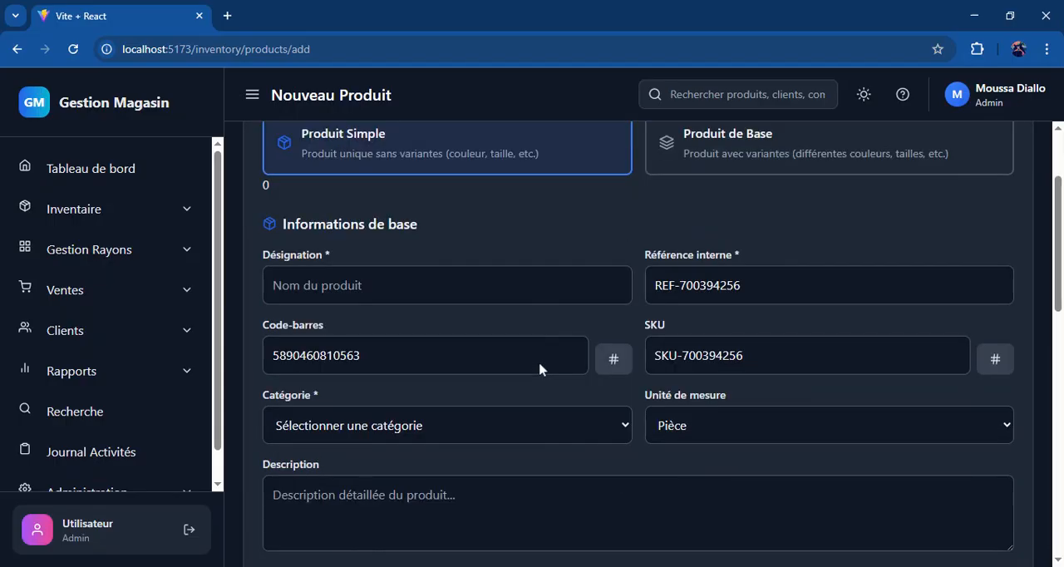
{"action": "scroll", "coordinate": [540, 369], "scroll_direction": "up", "scroll_amount": 2}
{"action": "left_click", "coordinate": [447, 217]}
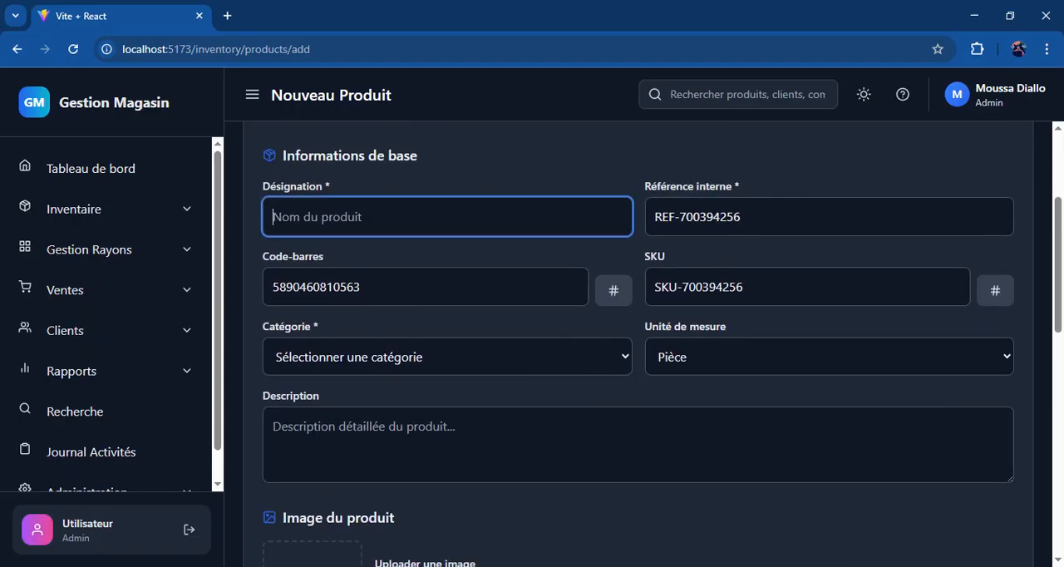
{"action": "type", "text": "Tsir"}
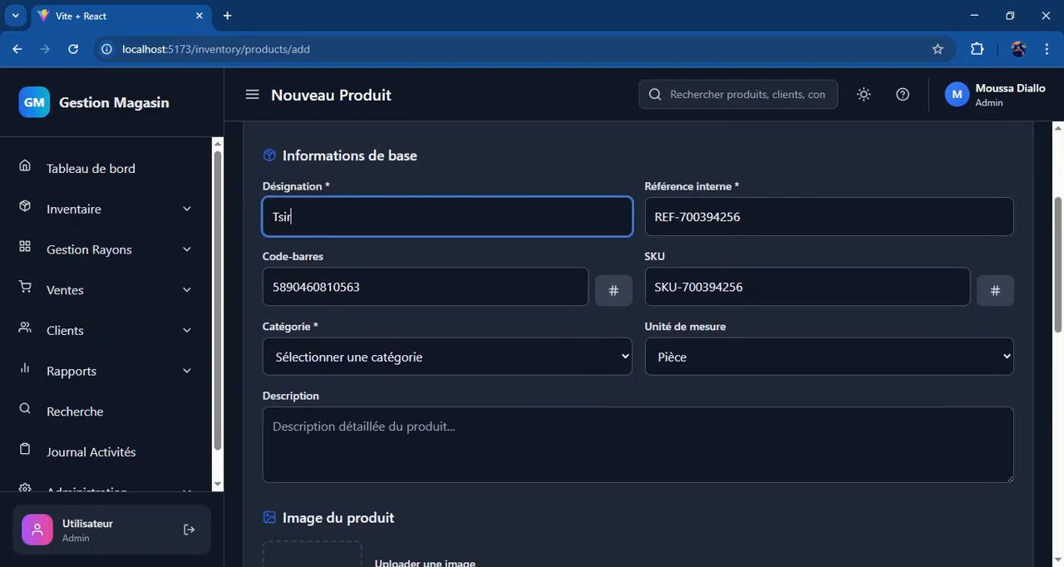
{"action": "type", "text": "t blanc"}
{"action": "left_click", "coordinate": [286, 217]}
{"action": "key", "text": "Left"}
{"action": "type", "text": "h"}
Step: Assign the product to the T-Shirts category with Pièce as its unit of measure
{"action": "scroll", "coordinate": [945, 316], "scroll_direction": "down", "scroll_amount": 1}
{"action": "scroll", "coordinate": [945, 316], "scroll_direction": "up", "scroll_amount": 1}
{"action": "left_click", "coordinate": [468, 354]}
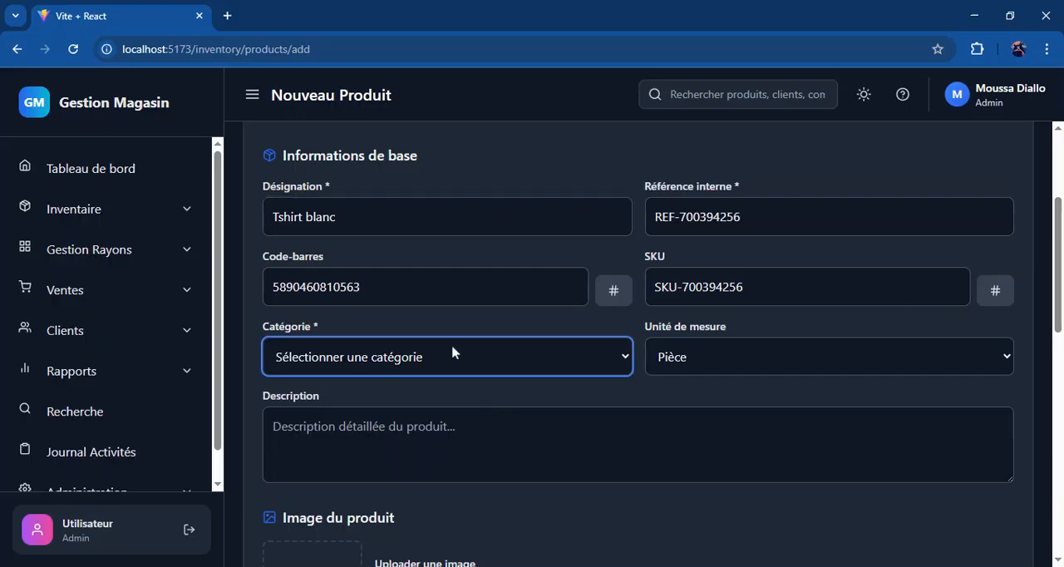
{"action": "left_click", "coordinate": [400, 284]}
{"action": "left_click", "coordinate": [775, 358]}
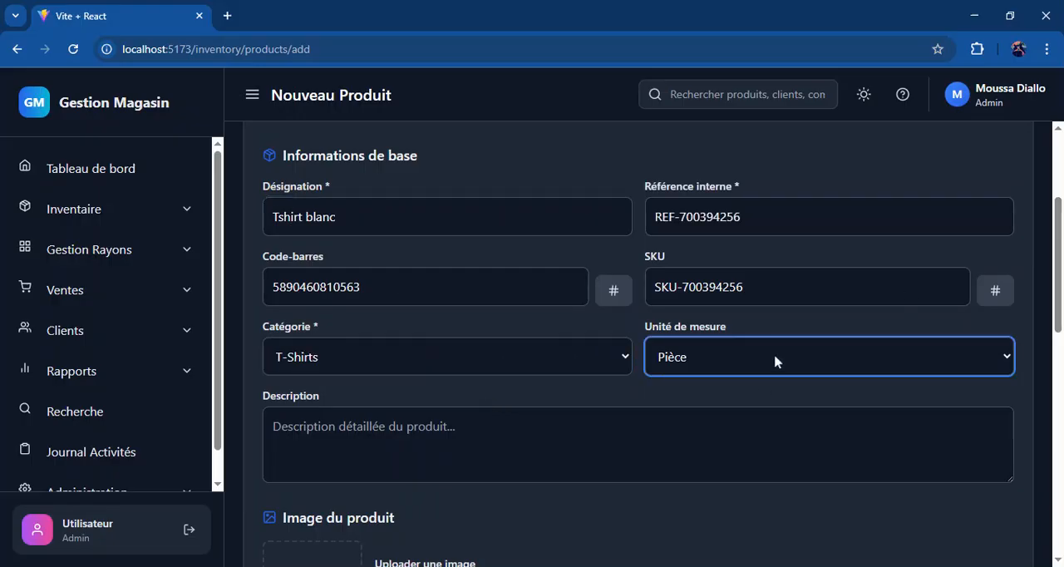
Step: Set the product's purchase price to 2000 FCFA and its selling price to 5000 FCFA
{"action": "left_click_drag", "start_coordinate": [1061, 274], "coordinate": [1062, 395]}
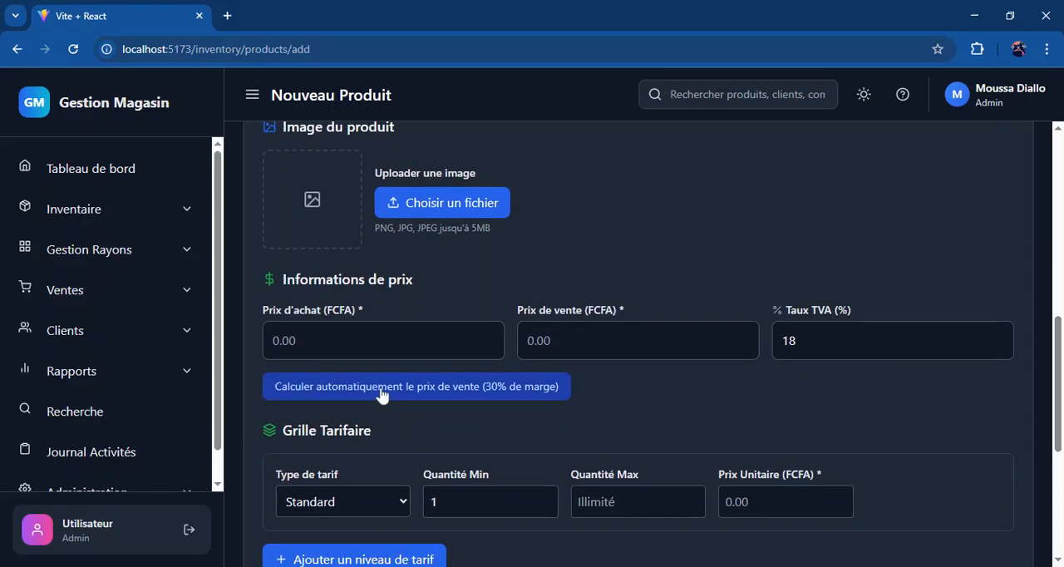
{"action": "left_click", "coordinate": [374, 341]}
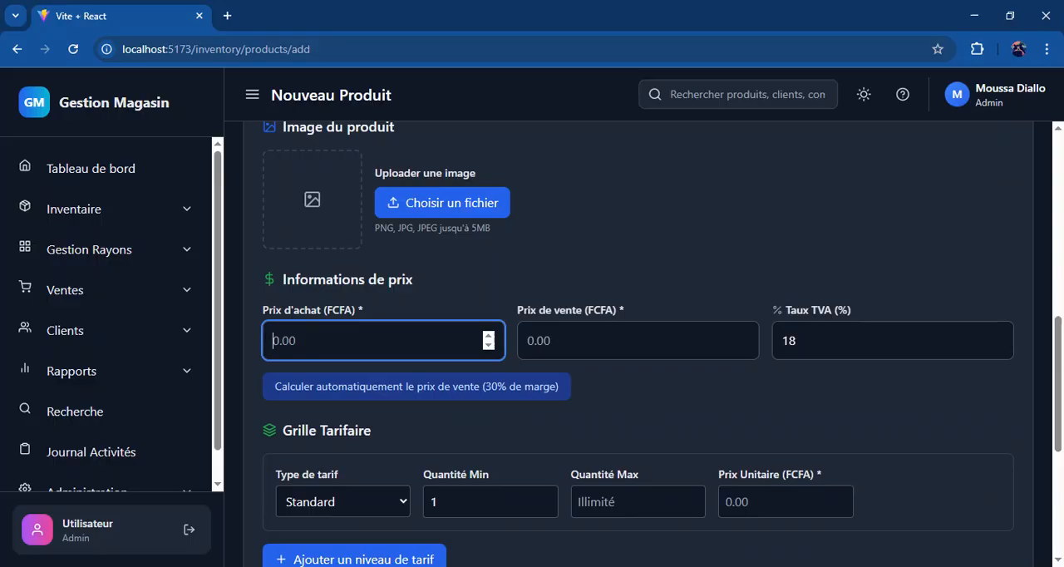
{"action": "type", "text": "2000"}
{"action": "left_click", "coordinate": [620, 341]}
{"action": "type", "text": "5000"}
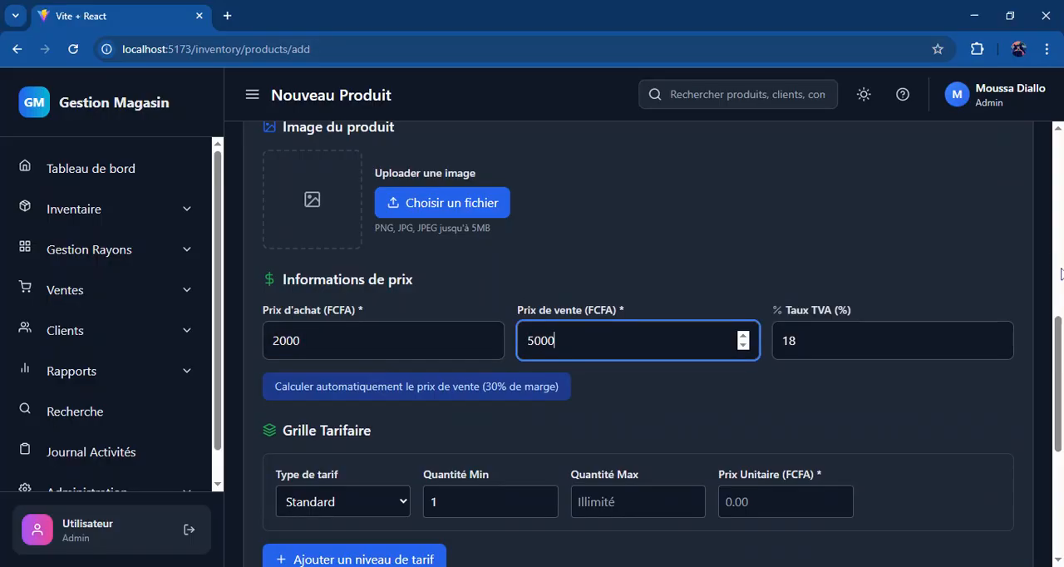
Step: Set the product's initial stock to 50
{"action": "scroll", "coordinate": [825, 399], "scroll_direction": "down", "scroll_amount": 2}
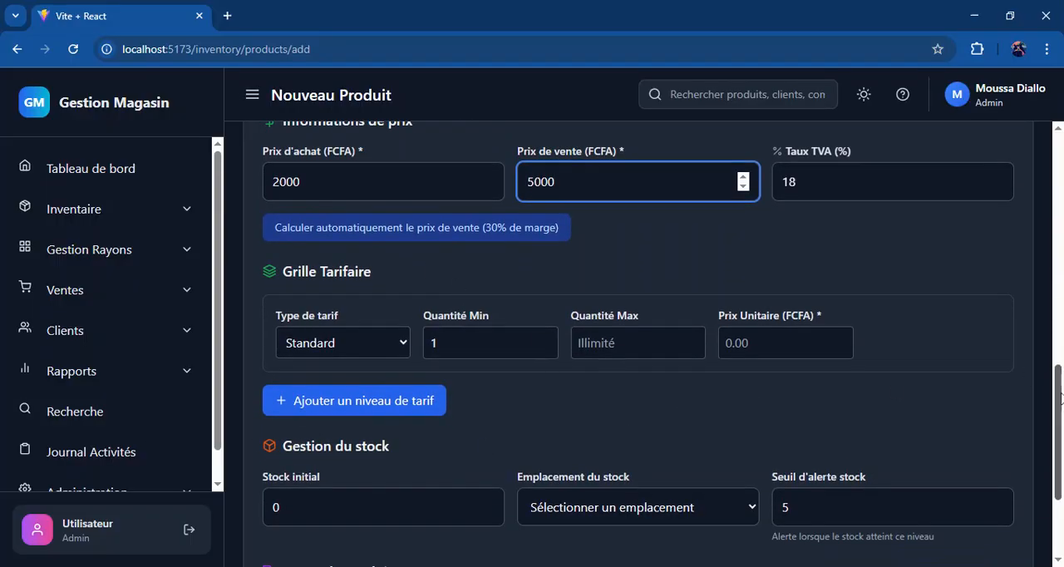
{"action": "scroll", "coordinate": [316, 316], "scroll_direction": "down", "scroll_amount": 2}
{"action": "left_click", "coordinate": [466, 335]}
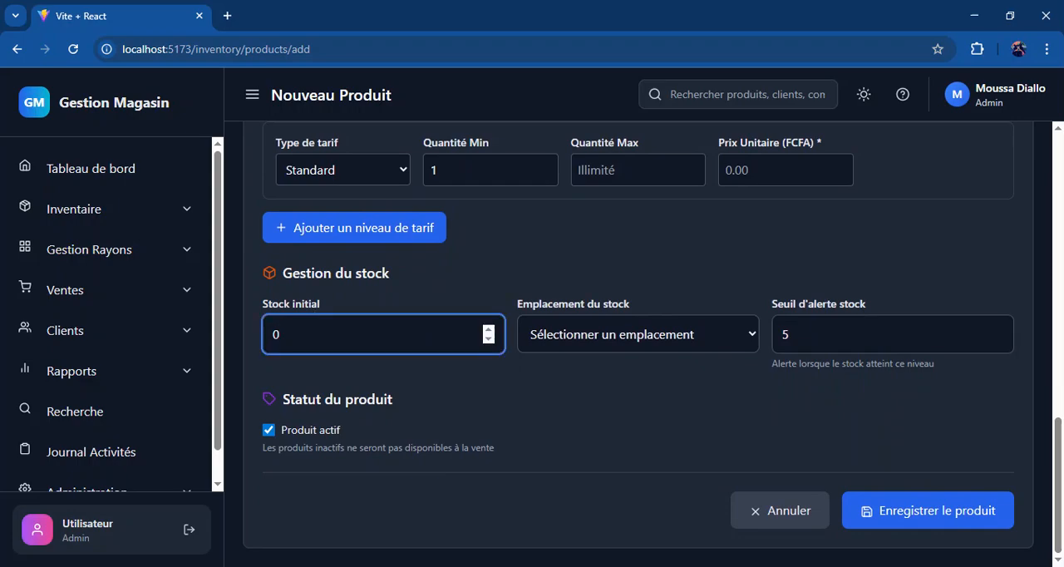
{"action": "left_click", "coordinate": [274, 334]}
{"action": "type", "text": "20"}
{"action": "key", "text": "Right"}
{"action": "key", "text": "shift+Home"}
{"action": "type", "text": "5"}
{"action": "key", "text": "Tab"}
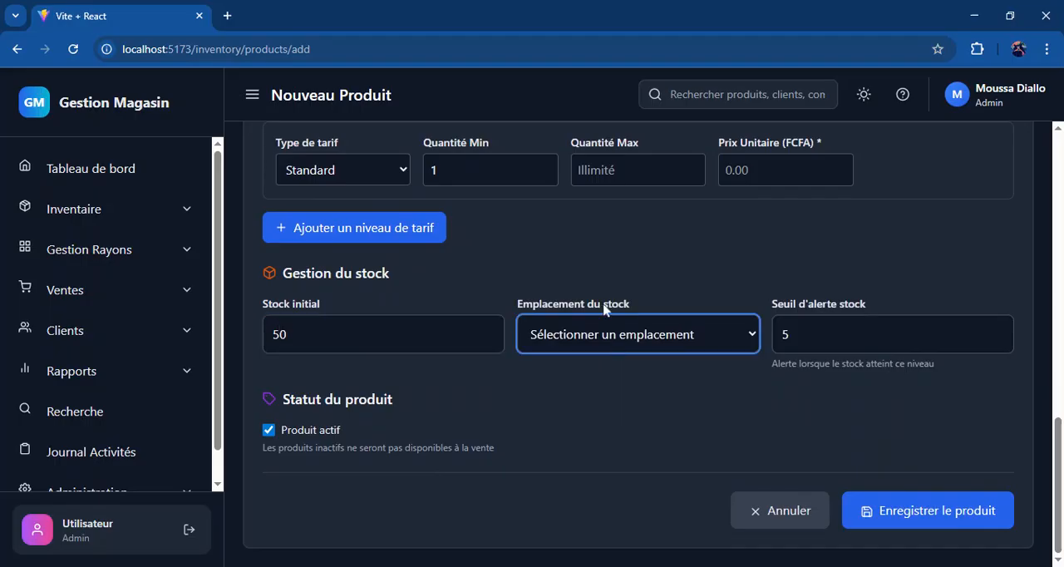
Step: Choose Magasin principal (MAGASIN) as the stock location and try to save the product
{"action": "key", "text": "Down"}
{"action": "left_click", "coordinate": [937, 436]}
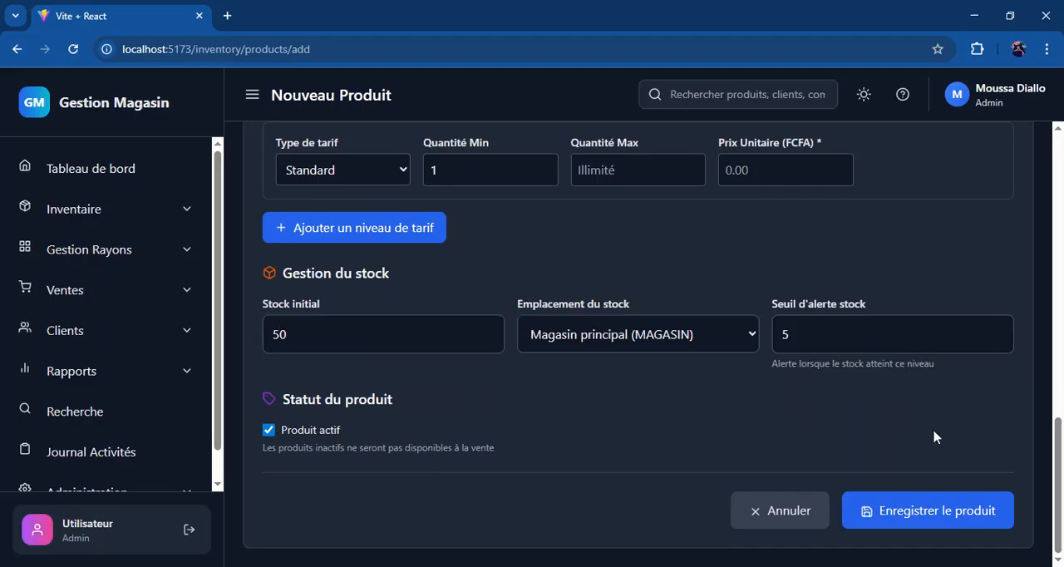
{"action": "left_click", "coordinate": [917, 527]}
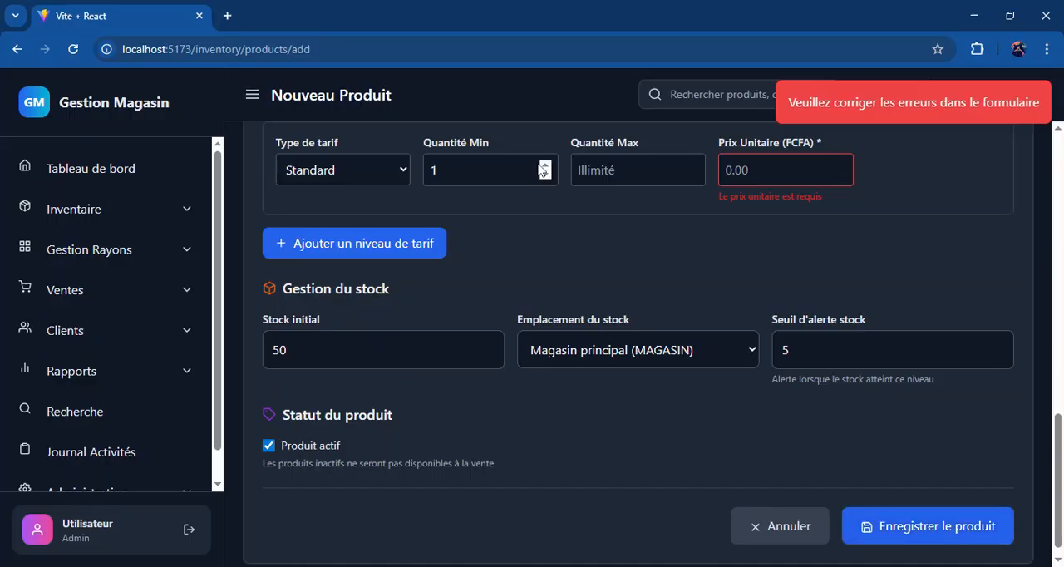
Step: Set the unit price of the Standard tariff to 5000 FCFA and save the product
{"action": "scroll", "coordinate": [532, 226], "scroll_direction": "up", "scroll_amount": 1}
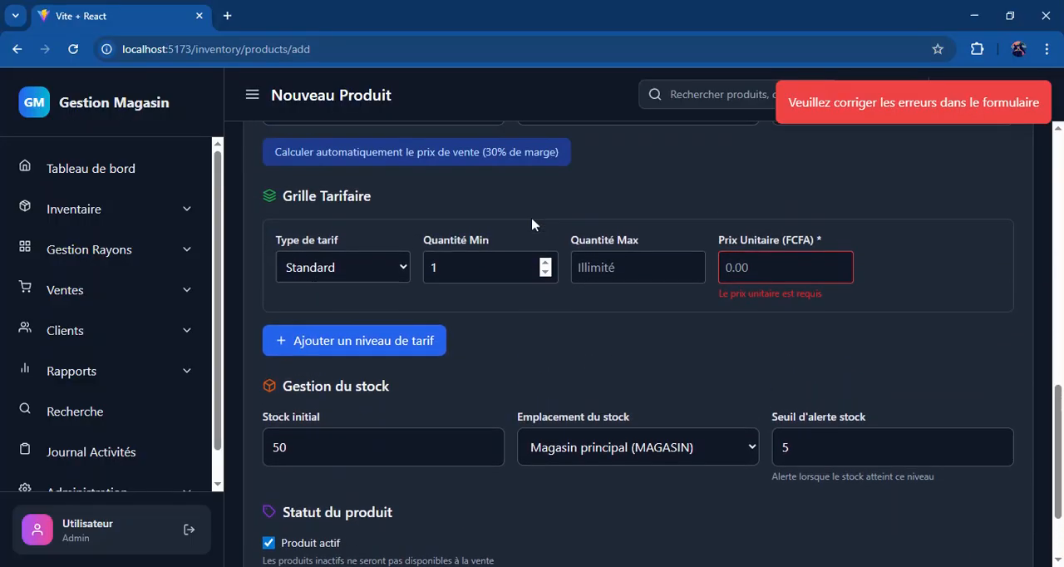
{"action": "scroll", "coordinate": [585, 244], "scroll_direction": "up", "scroll_amount": 2}
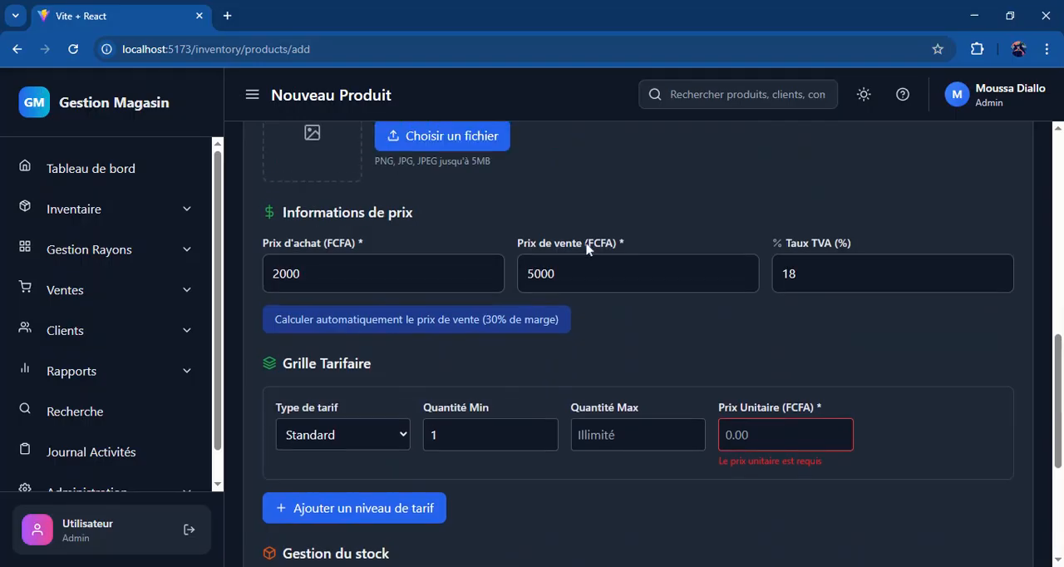
{"action": "left_click", "coordinate": [781, 434]}
{"action": "type", "text": "5000"}
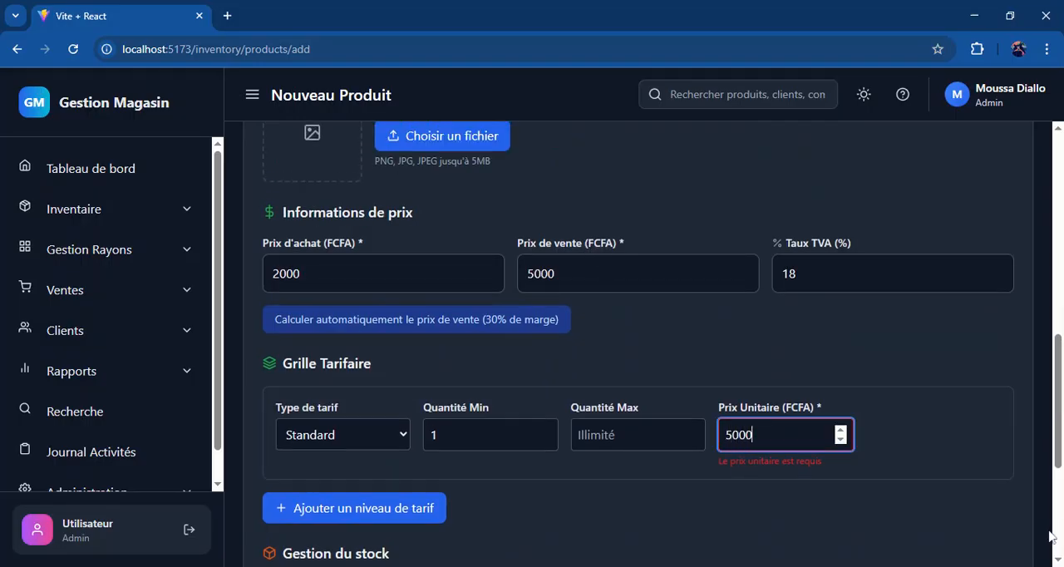
{"action": "scroll", "coordinate": [1049, 536], "scroll_direction": "down", "scroll_amount": 3}
{"action": "left_click", "coordinate": [949, 518]}
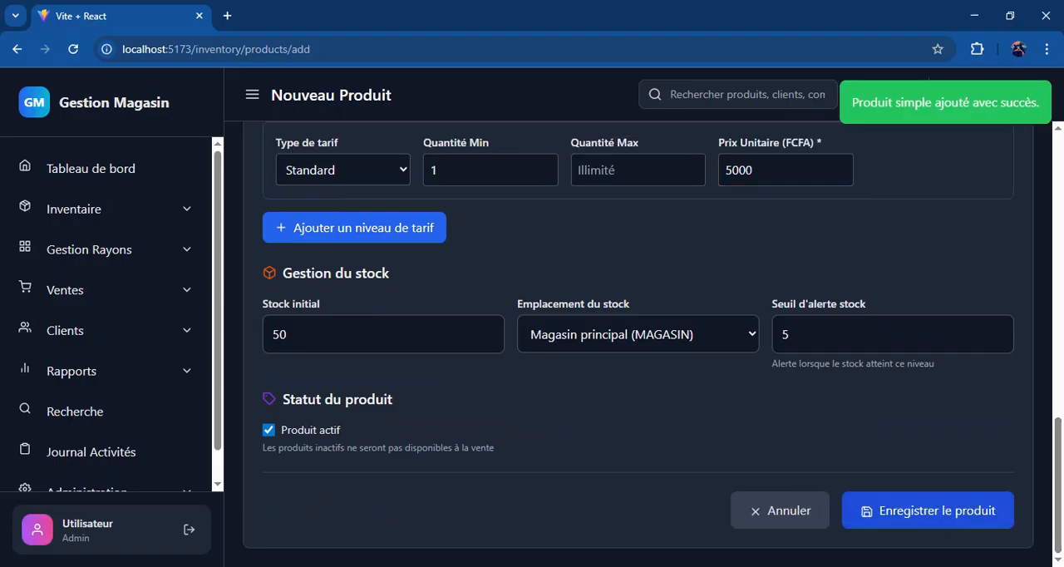
Step: Search the product list for "tshirt" and review all columns of the Tshirt blanc entry
{"action": "scroll", "coordinate": [477, 354], "scroll_direction": "up", "scroll_amount": 1}
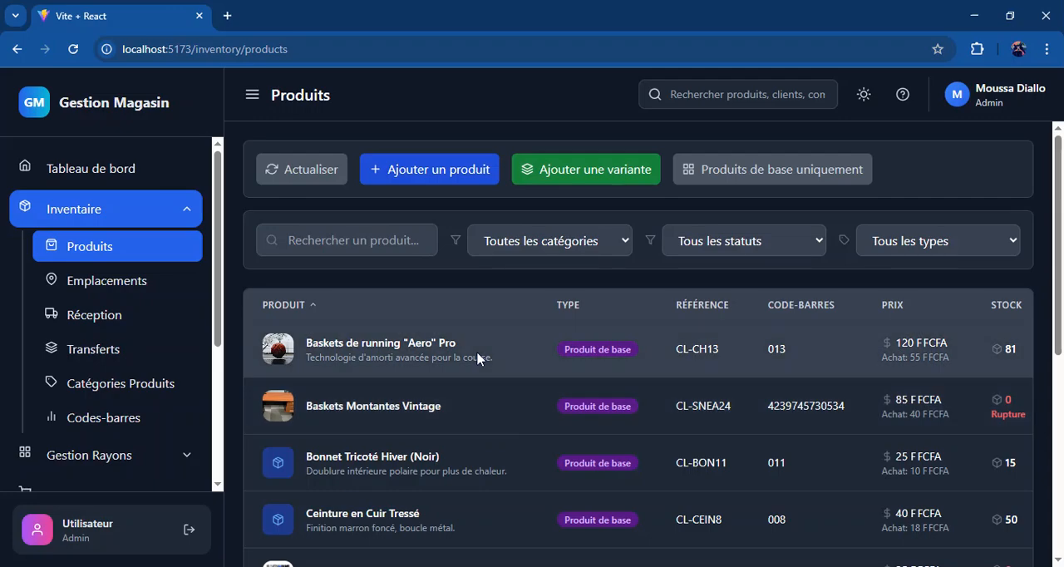
{"action": "left_click", "coordinate": [366, 241]}
{"action": "type", "text": "ts"}
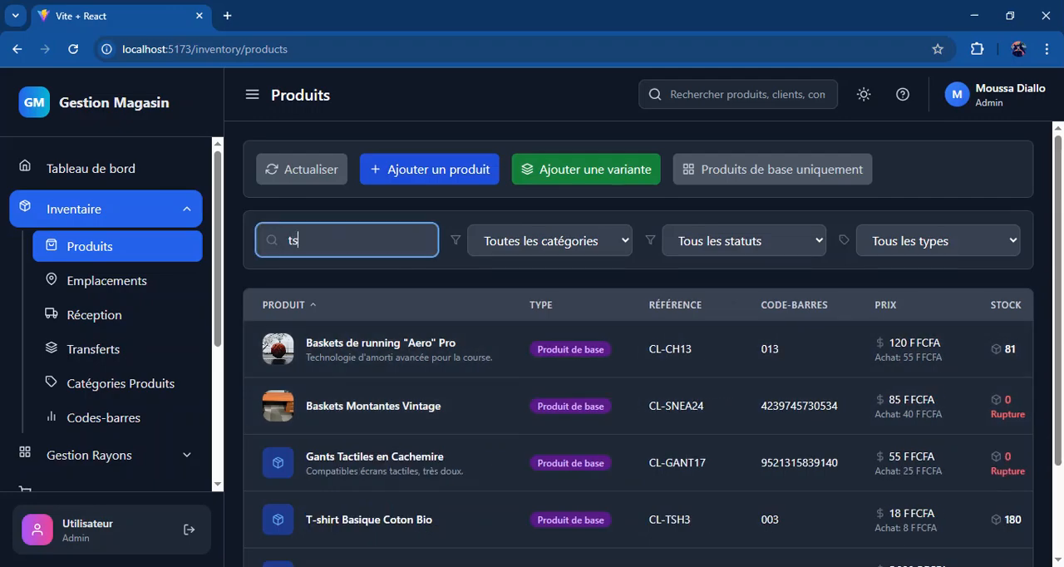
{"action": "type", "text": "hh"}
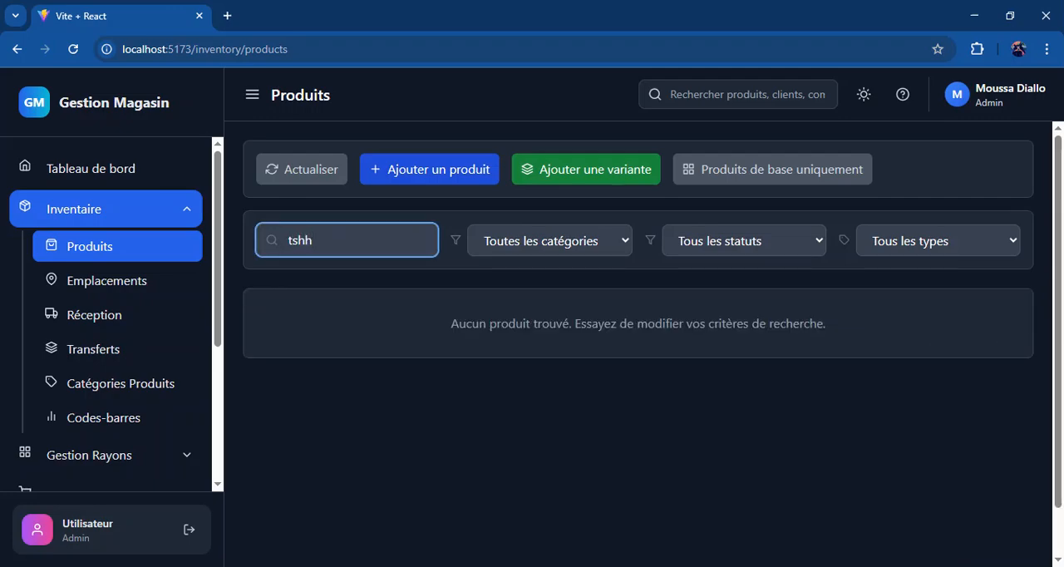
{"action": "key", "text": "BackSpace"}
{"action": "type", "text": "irt"}
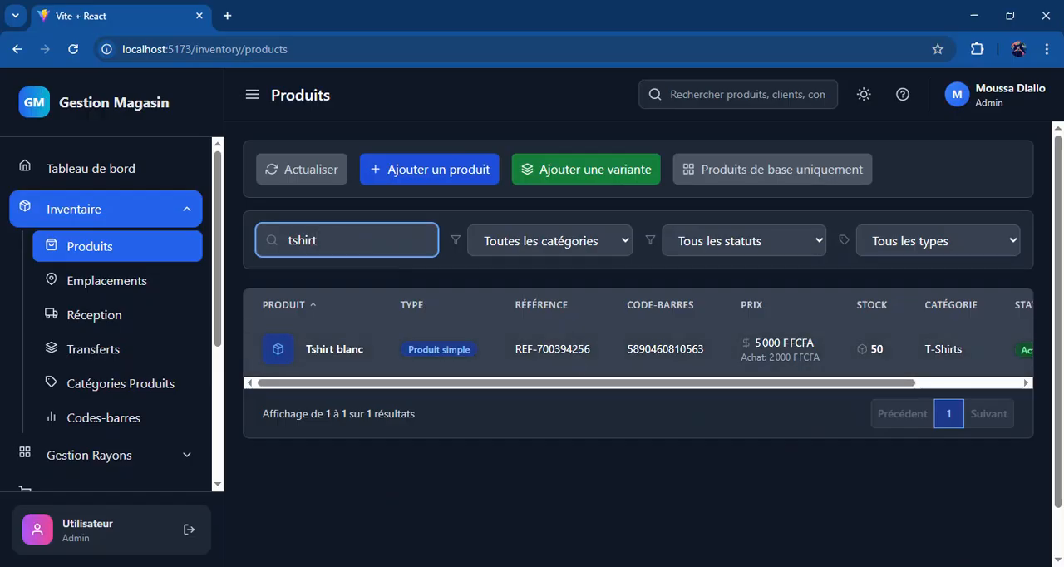
{"action": "left_click", "coordinate": [897, 337]}
{"action": "scroll", "coordinate": [897, 337], "scroll_direction": "right", "scroll_amount": 3}
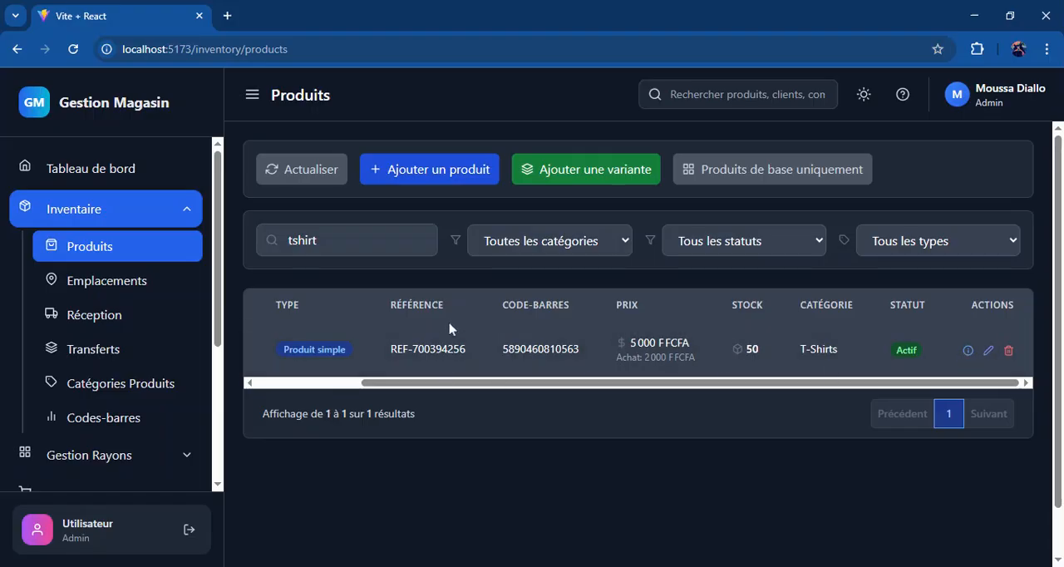
{"action": "scroll", "coordinate": [446, 349], "scroll_direction": "left", "scroll_amount": 3}
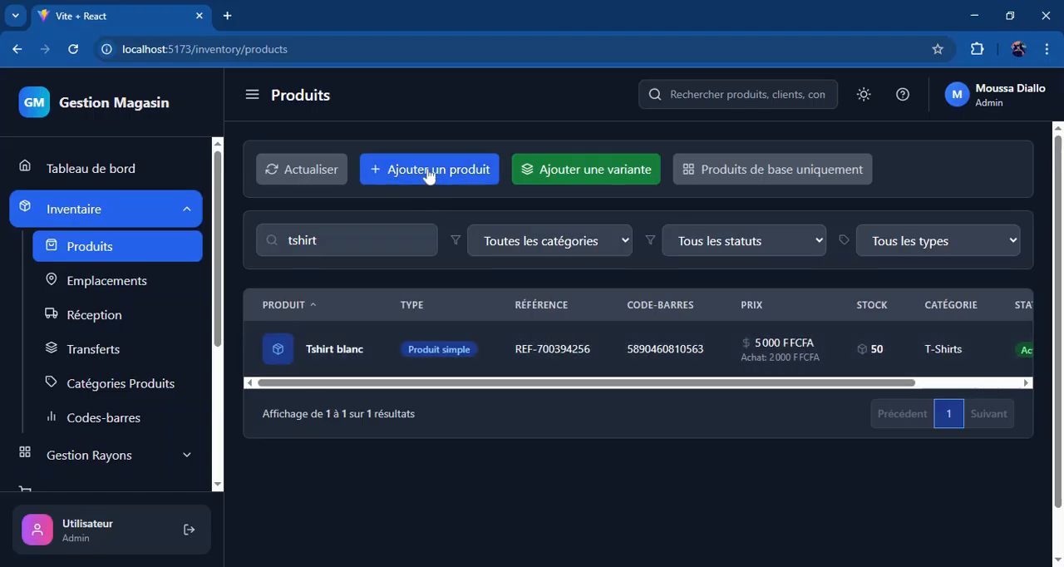
Step: Start a new product variant with Jean Slim Denim Brut (Rouge) as its base product
{"action": "left_click", "coordinate": [544, 176]}
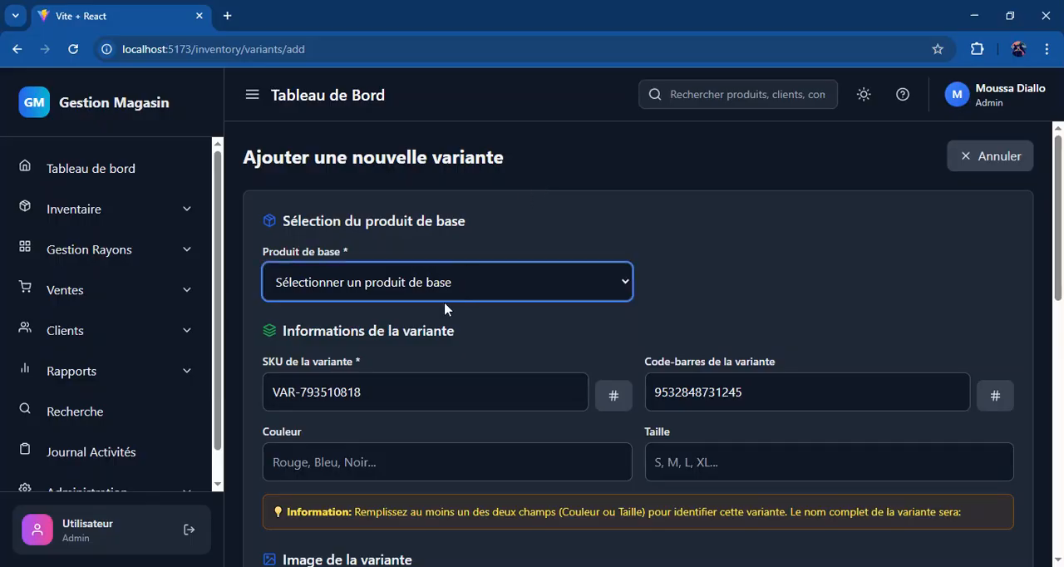
{"action": "key", "text": "Down"}
{"action": "key", "text": "Down"}
{"action": "key", "text": "Down"}
{"action": "key", "text": "Down"}
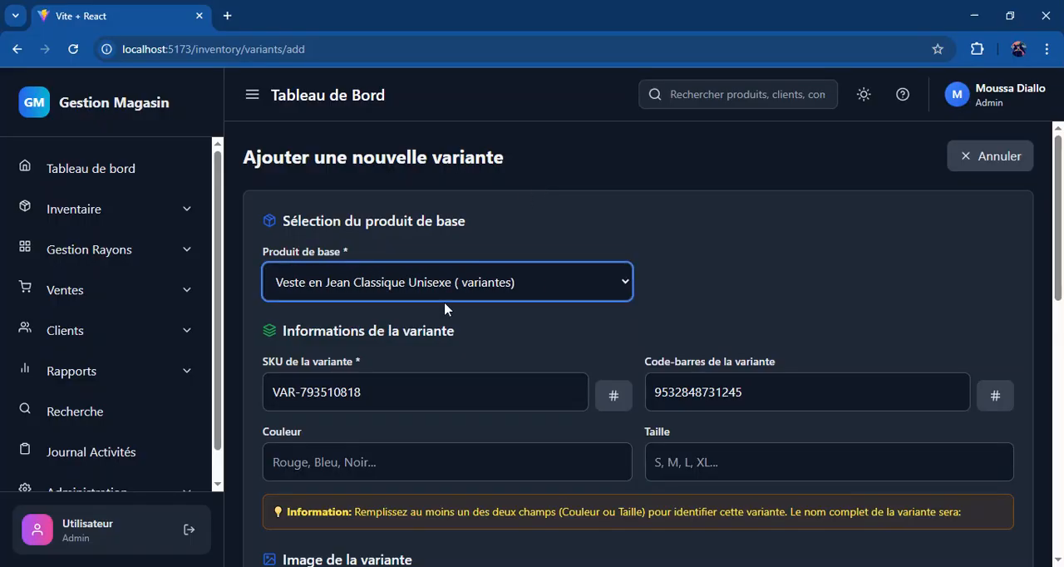
{"action": "key", "text": "Down"}
{"action": "key", "text": "Down"}
{"action": "key", "text": "Down"}
{"action": "key", "text": "Down"}
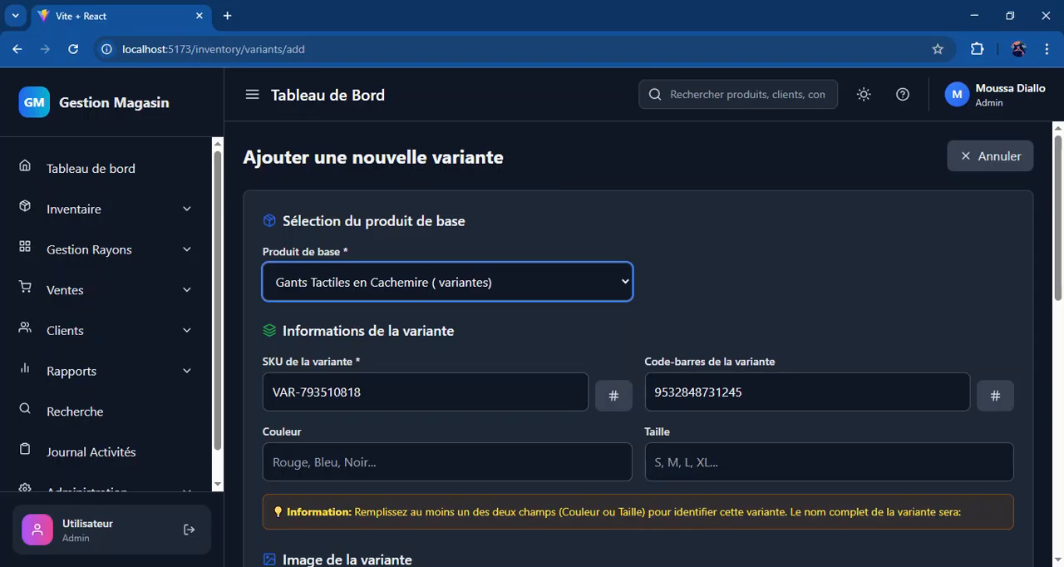
{"action": "key", "text": "Down"}
{"action": "left_click", "coordinate": [777, 302]}
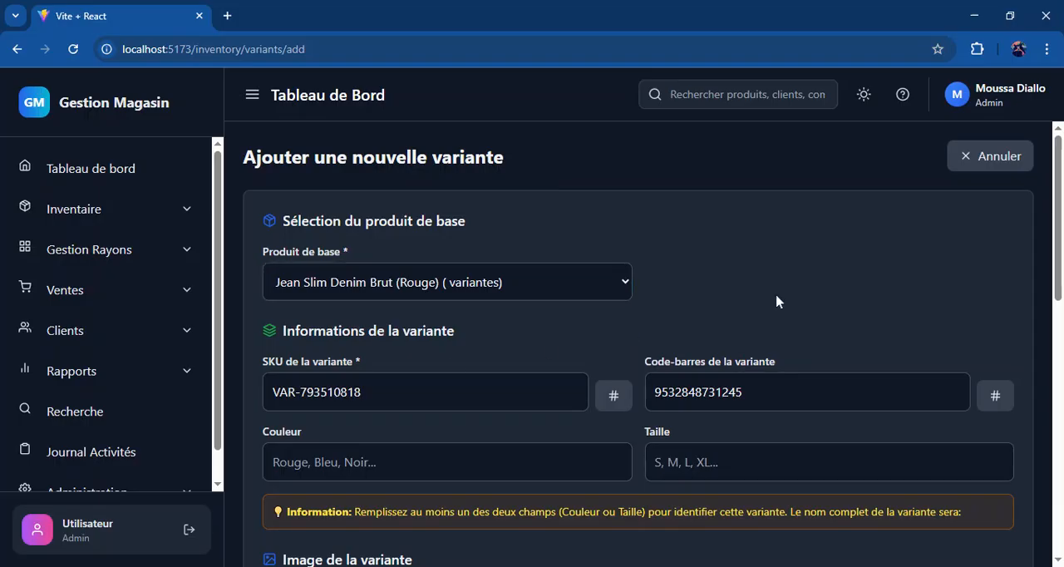
Step: Give the new variant the colour Rouge and the size M
{"action": "scroll", "coordinate": [777, 302], "scroll_direction": "down", "scroll_amount": 1}
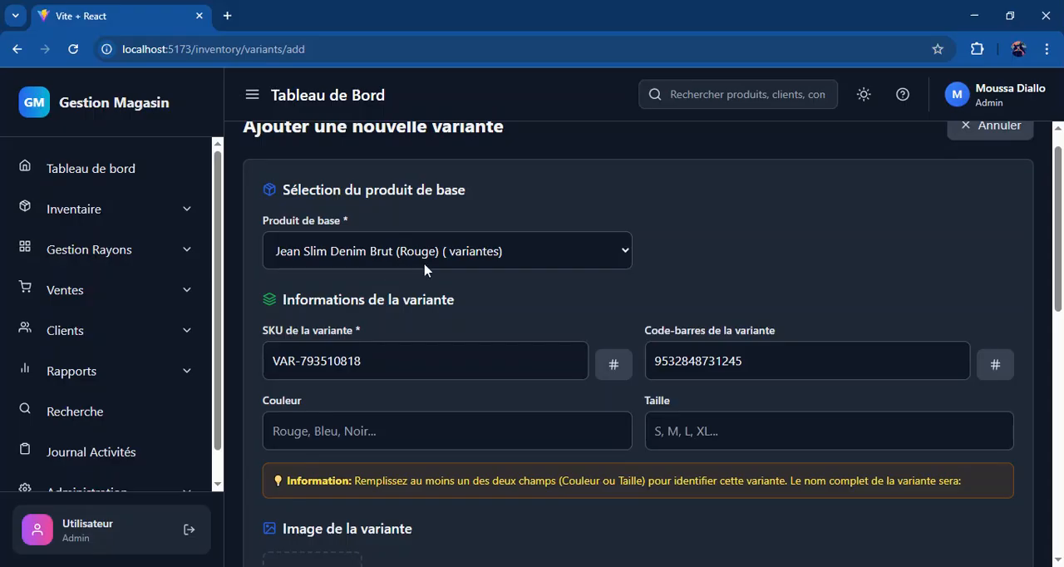
{"action": "scroll", "coordinate": [434, 288], "scroll_direction": "down", "scroll_amount": 1}
{"action": "scroll", "coordinate": [434, 289], "scroll_direction": "down", "scroll_amount": 2}
{"action": "left_click", "coordinate": [431, 338]}
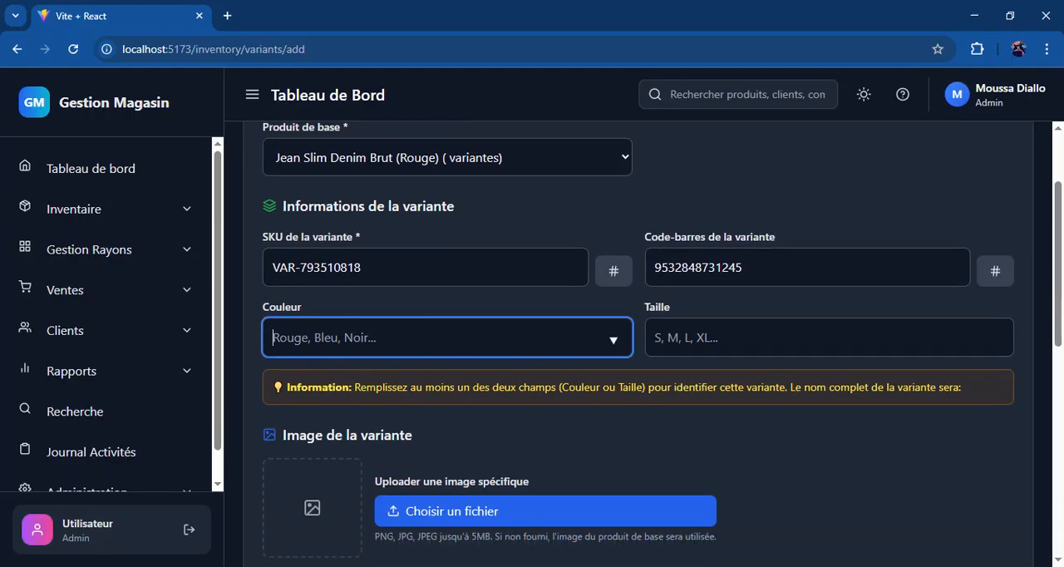
{"action": "type", "text": "RO"}
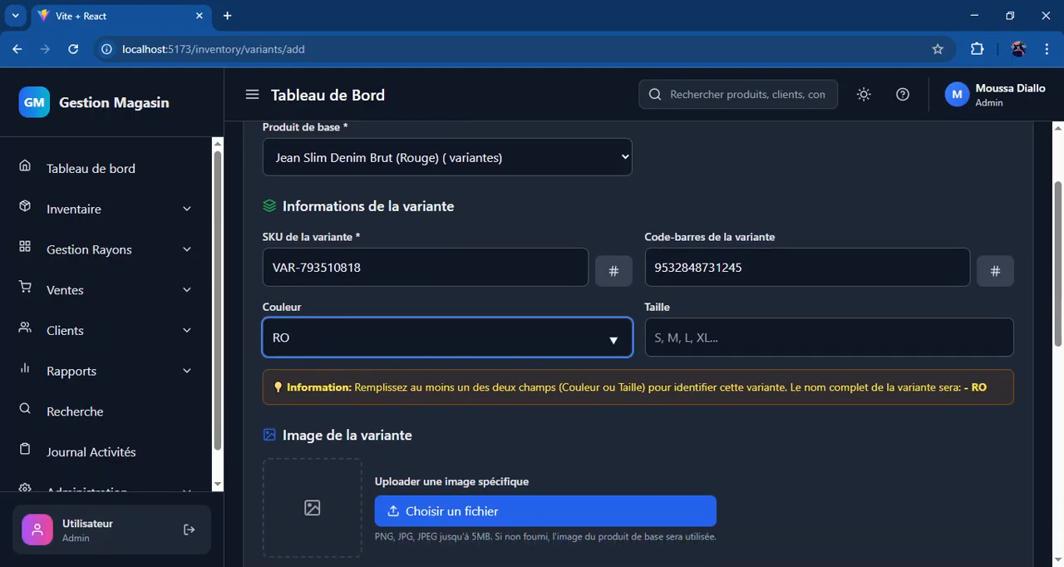
{"action": "type", "text": "ouge"}
{"action": "left_click", "coordinate": [748, 331]}
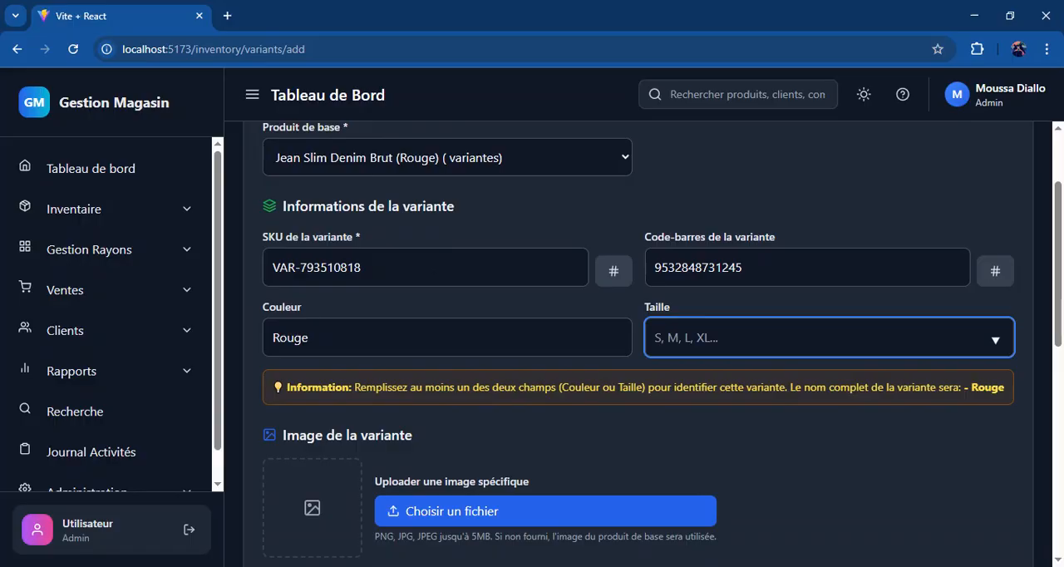
{"action": "type", "text": "M"}
{"action": "left_click", "coordinate": [558, 477]}
{"action": "scroll", "coordinate": [1062, 273], "scroll_direction": "down", "scroll_amount": 5}
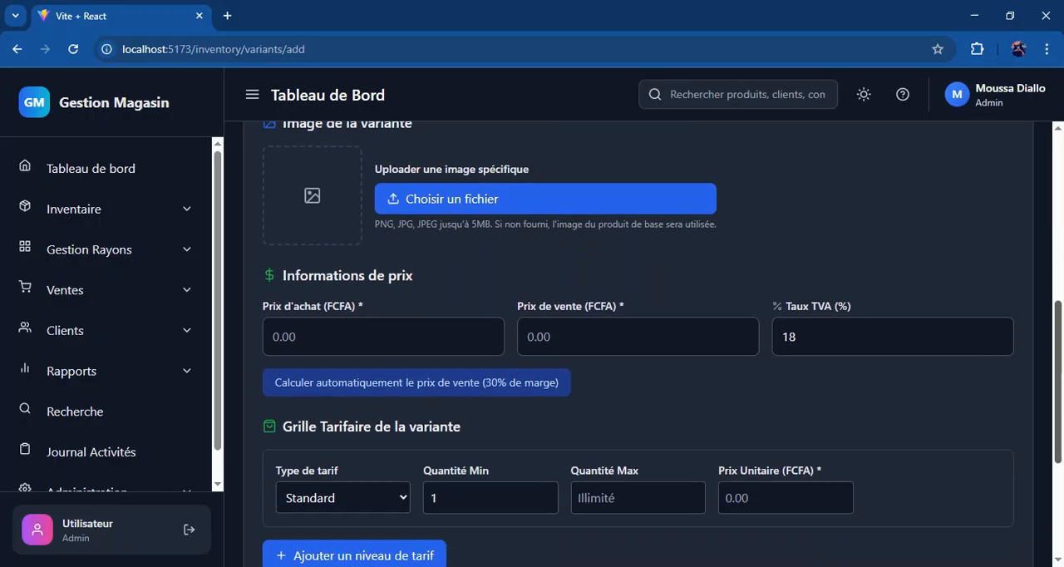
Step: Set the variant's Standard tariff unit price to 5000 FCFA and try to create the variant
{"action": "left_click", "coordinate": [770, 453]}
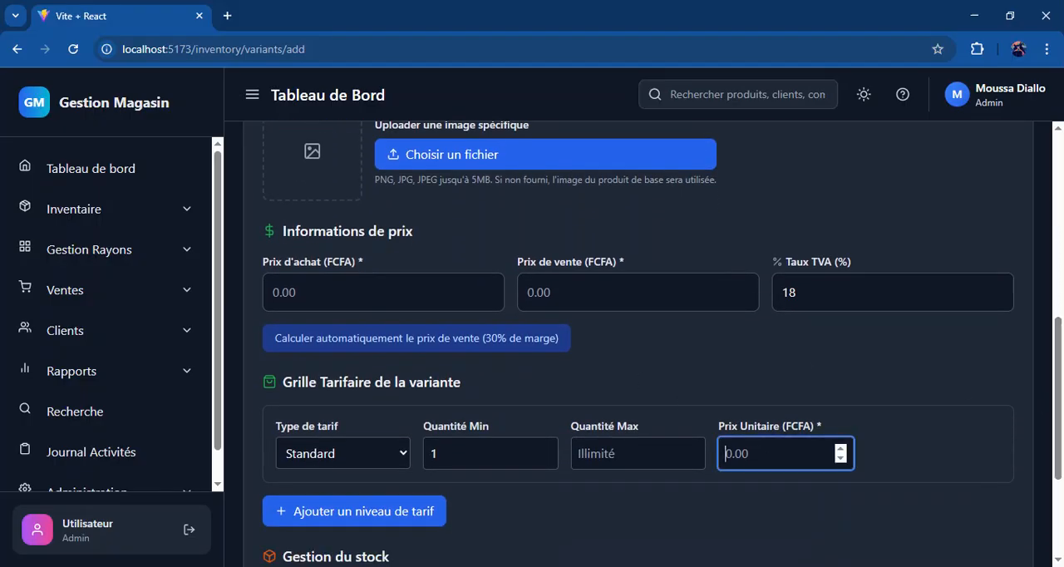
{"action": "type", "text": "5000"}
{"action": "scroll", "coordinate": [449, 475], "scroll_direction": "down", "scroll_amount": 3}
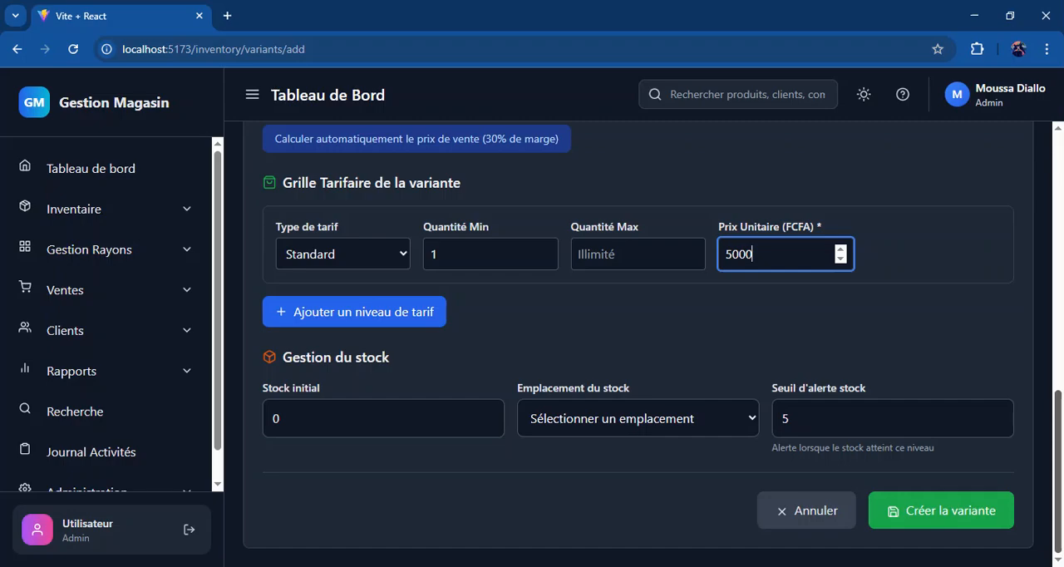
{"action": "left_click", "coordinate": [984, 522]}
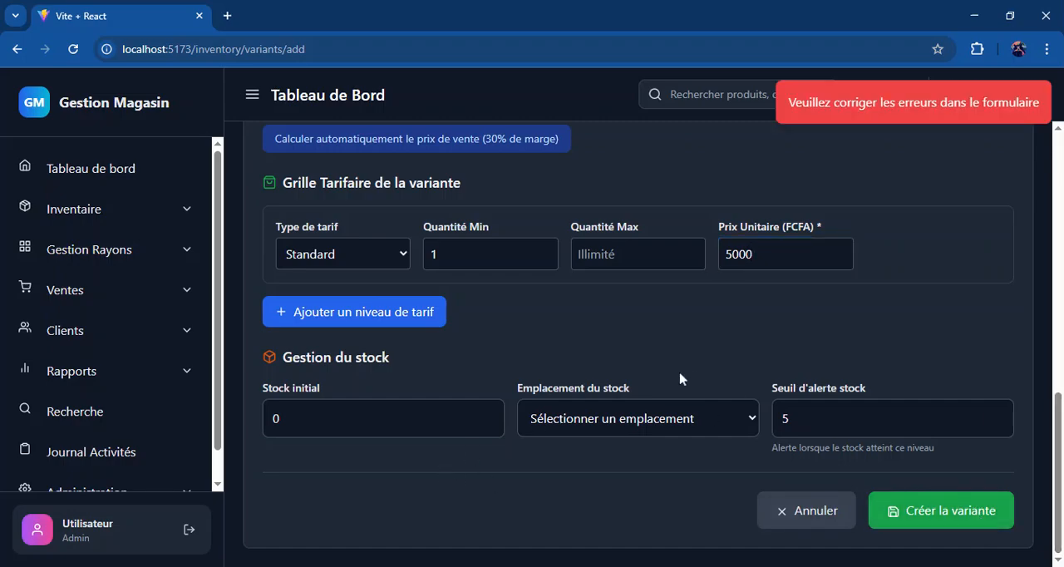
Step: Enter 0 as the variant's purchase price and try to create the variant again
{"action": "scroll", "coordinate": [680, 379], "scroll_direction": "up", "scroll_amount": 5}
{"action": "scroll", "coordinate": [680, 379], "scroll_direction": "down", "scroll_amount": 1}
{"action": "left_click", "coordinate": [274, 433]}
{"action": "type", "text": "8"}
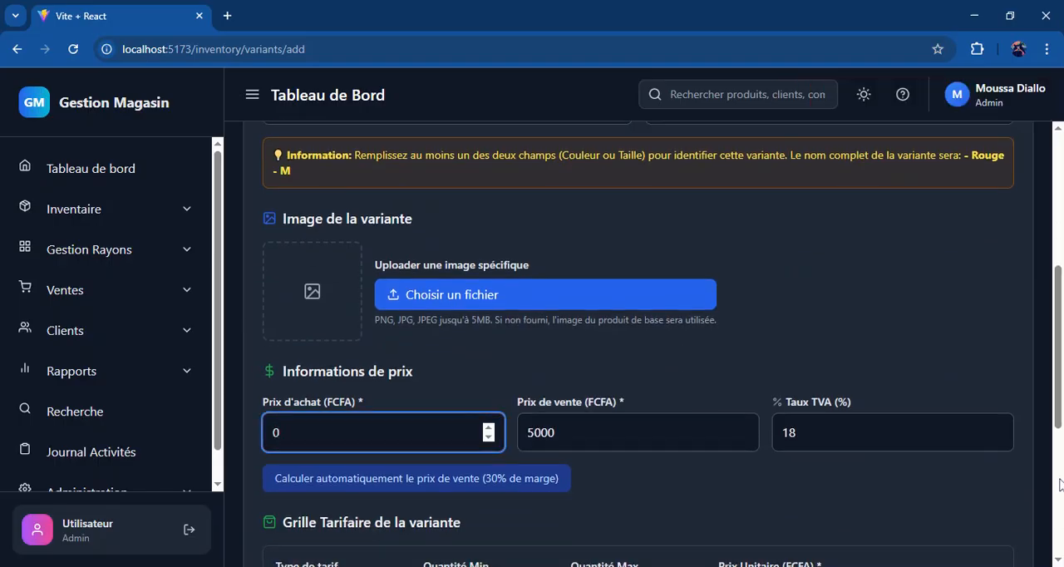
{"action": "scroll", "coordinate": [859, 411], "scroll_direction": "down", "scroll_amount": 5}
{"action": "left_click", "coordinate": [914, 516]}
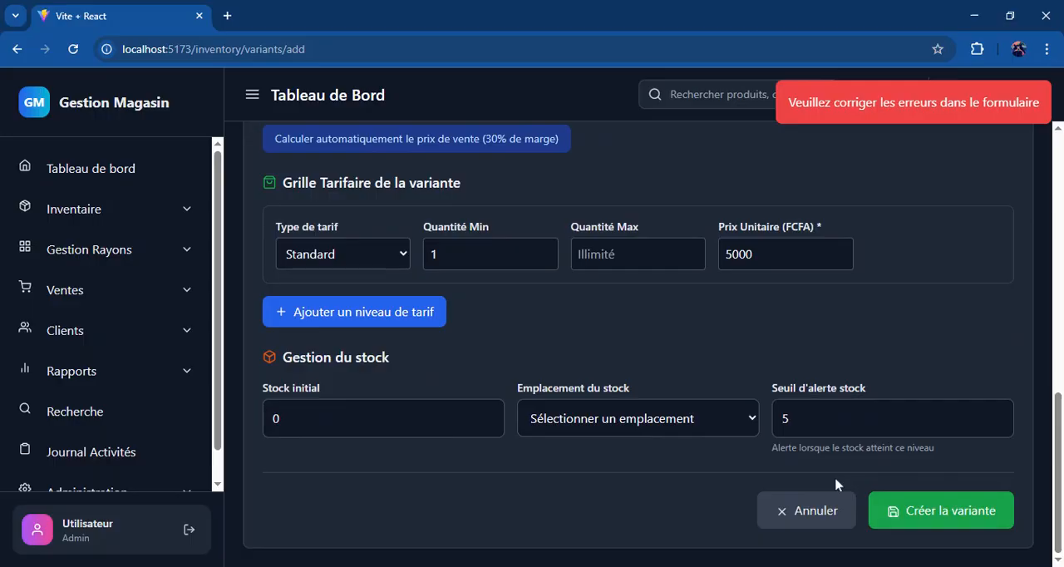
Step: Set the variant's purchase price to 2000 FCFA and create the variant
{"action": "scroll", "coordinate": [835, 487], "scroll_direction": "up", "scroll_amount": 5}
{"action": "left_click", "coordinate": [488, 432]}
{"action": "key", "text": "ctrl+a"}
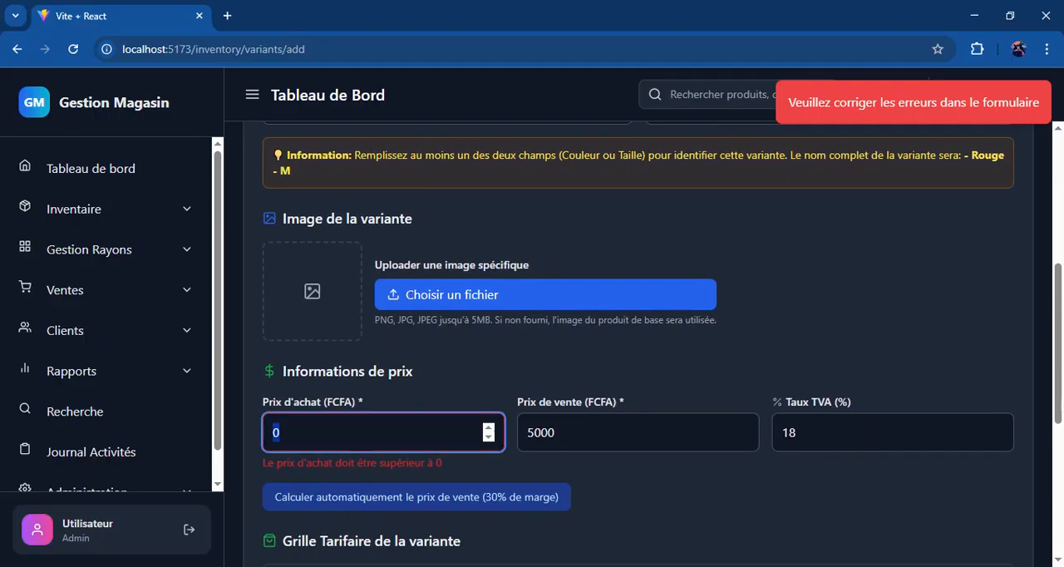
{"action": "type", "text": "2000"}
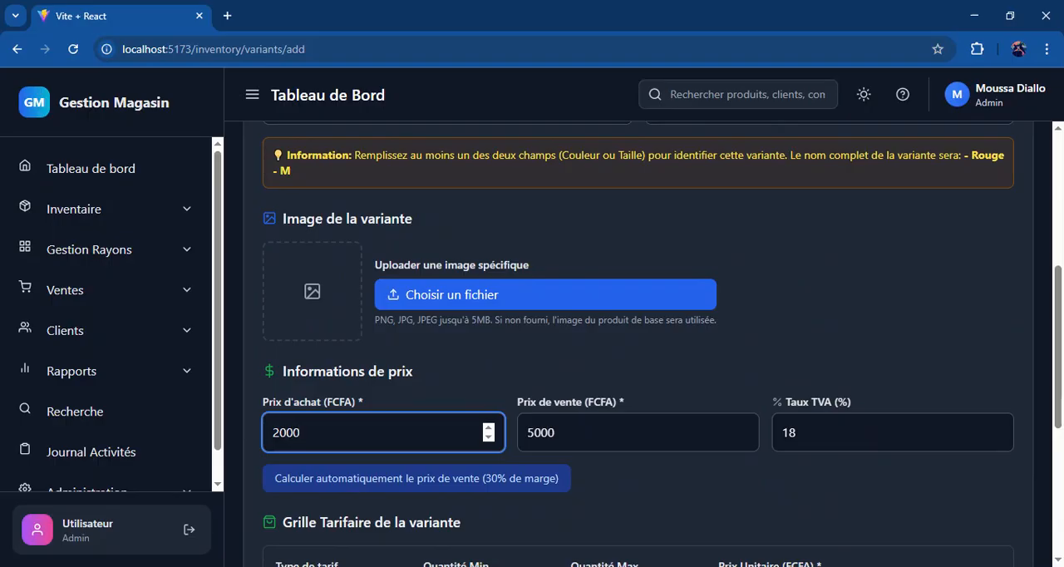
{"action": "scroll", "coordinate": [937, 411], "scroll_direction": "down", "scroll_amount": 4}
{"action": "left_click", "coordinate": [931, 522]}
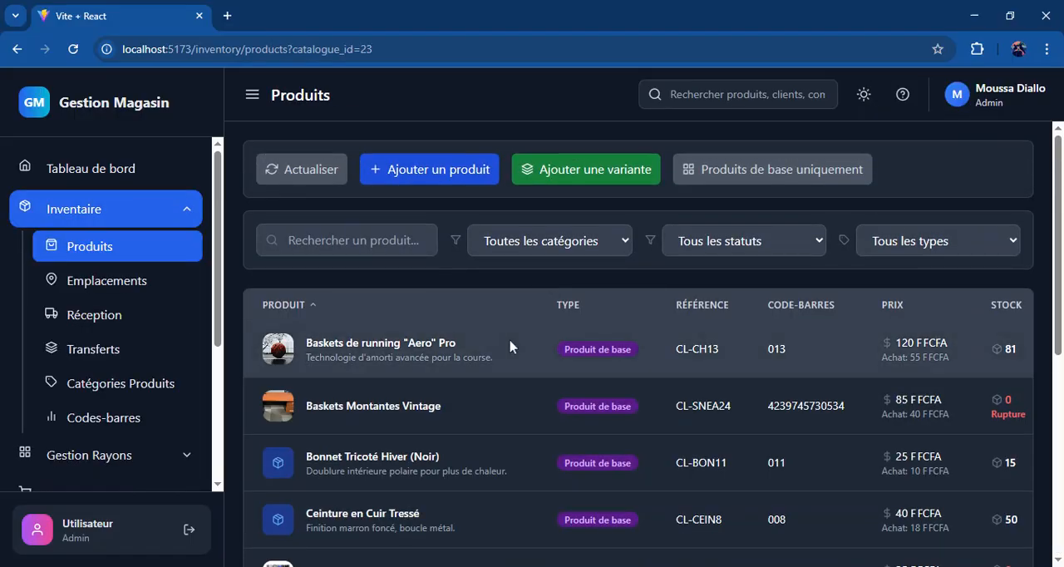
Step: Filter the product list by type to Variantes uniquement
{"action": "scroll", "coordinate": [511, 347], "scroll_direction": "down", "scroll_amount": 5}
{"action": "scroll", "coordinate": [510, 346], "scroll_direction": "up", "scroll_amount": 5}
{"action": "left_click", "coordinate": [916, 227]}
{"action": "left_click", "coordinate": [904, 305]}
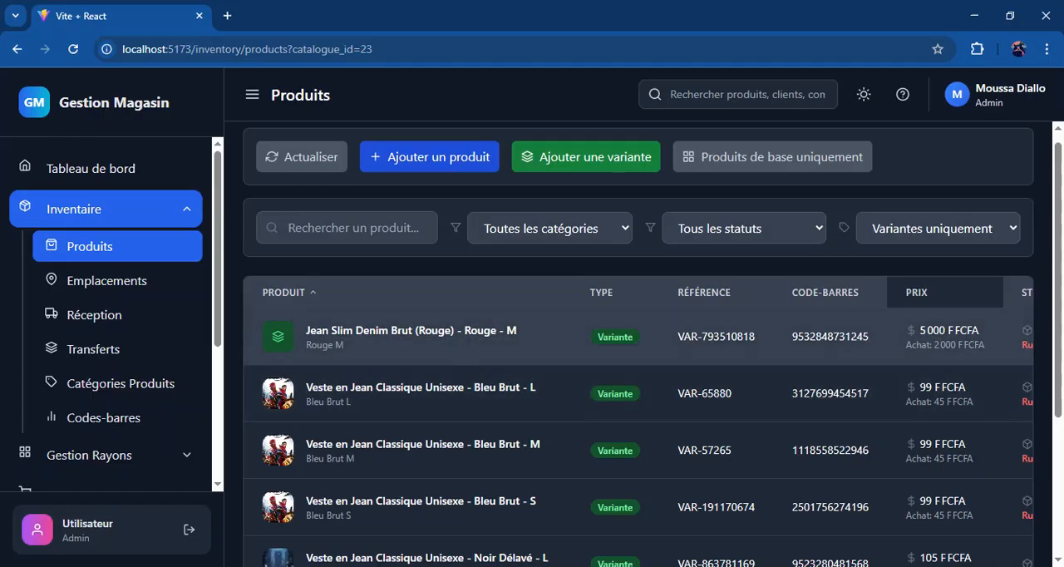
Step: Open the inventory's Emplacements page and look through the list of stock locations
{"action": "left_click", "coordinate": [108, 281]}
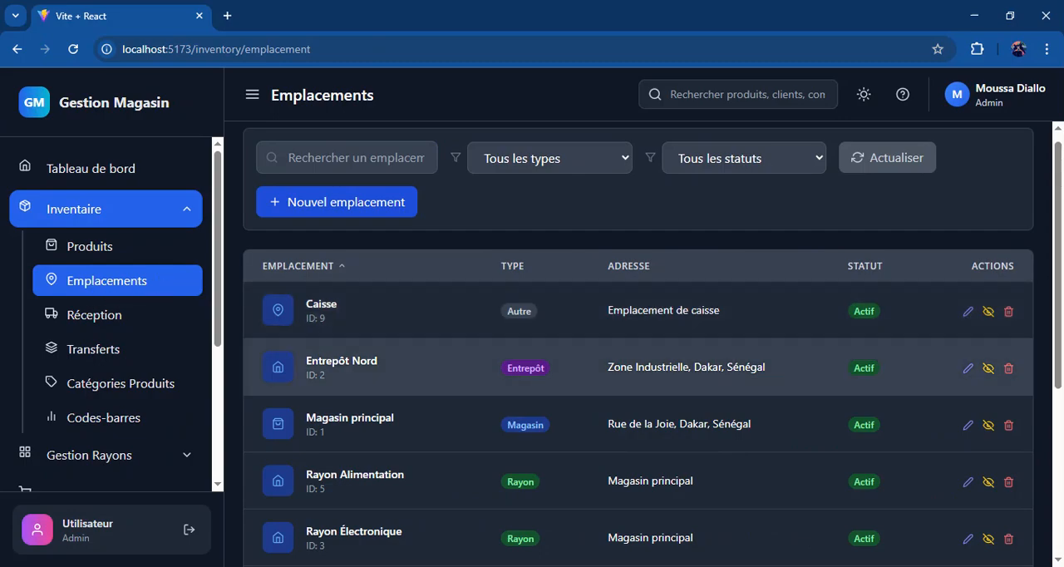
{"action": "scroll", "coordinate": [637, 341], "scroll_direction": "down", "scroll_amount": 5}
{"action": "scroll", "coordinate": [638, 341], "scroll_direction": "up", "scroll_amount": 6}
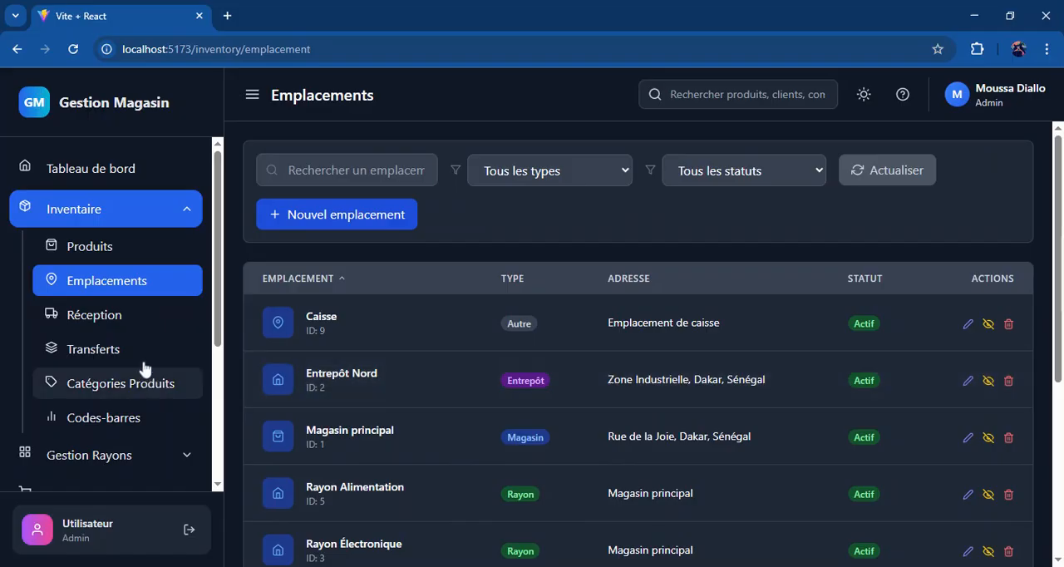
Step: Start a new stock reception for the simple product Tshirt blanc with Entrepôt Nord (ENTREPOT) as its destination
{"action": "left_click", "coordinate": [162, 324]}
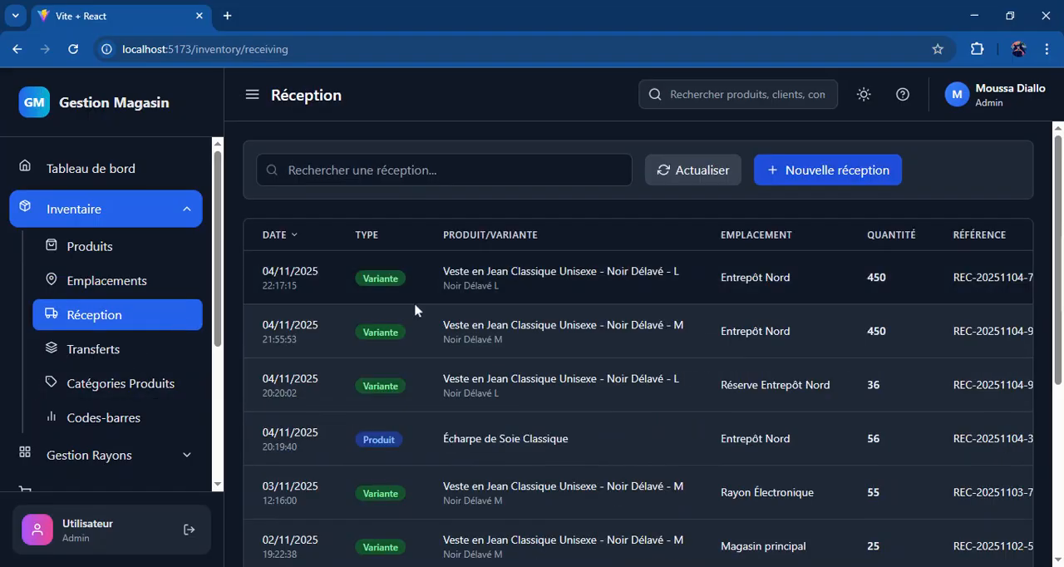
{"action": "left_click", "coordinate": [829, 176]}
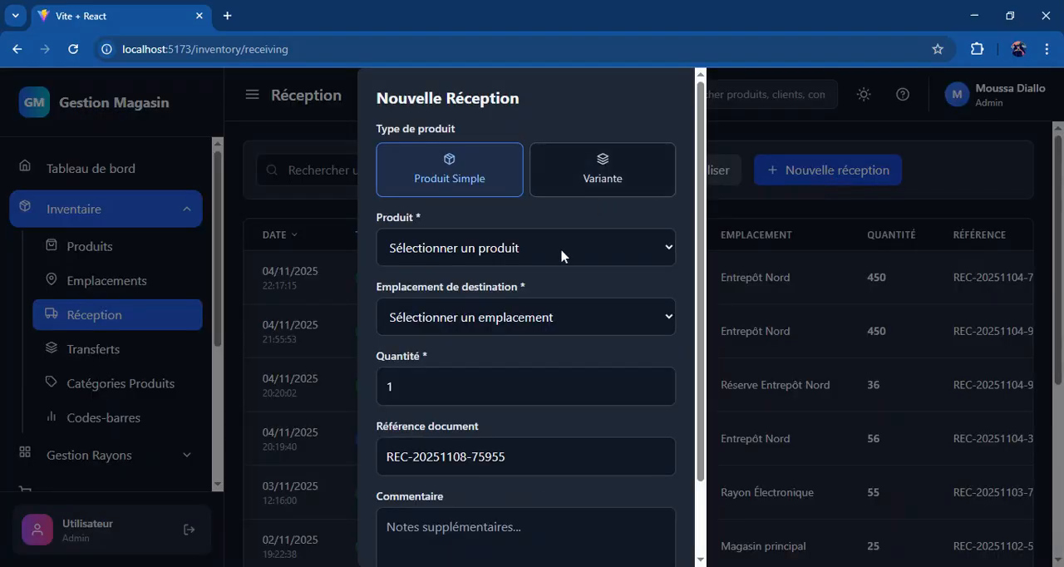
{"action": "left_click", "coordinate": [548, 271]}
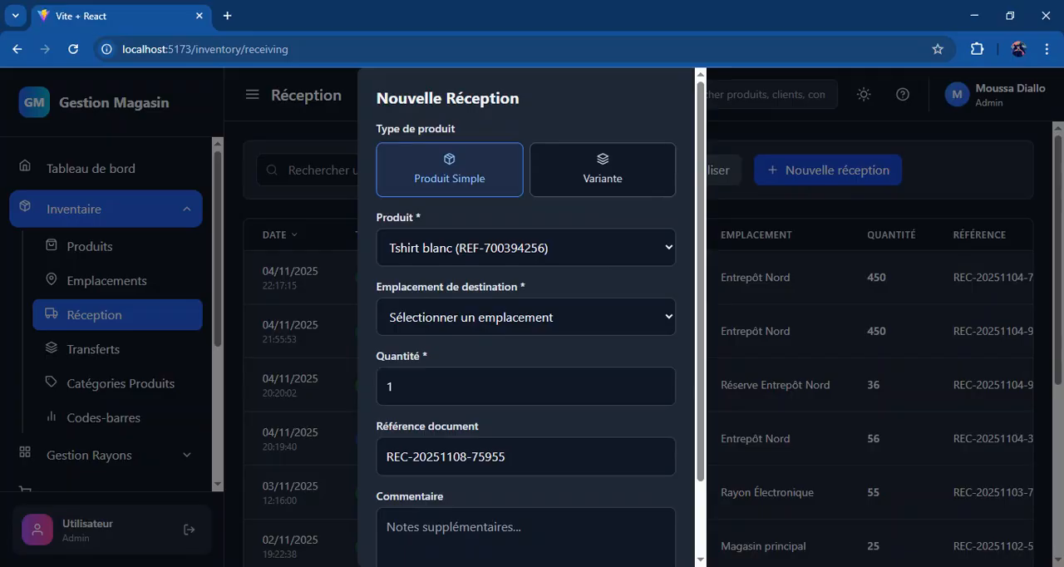
{"action": "left_click", "coordinate": [526, 376]}
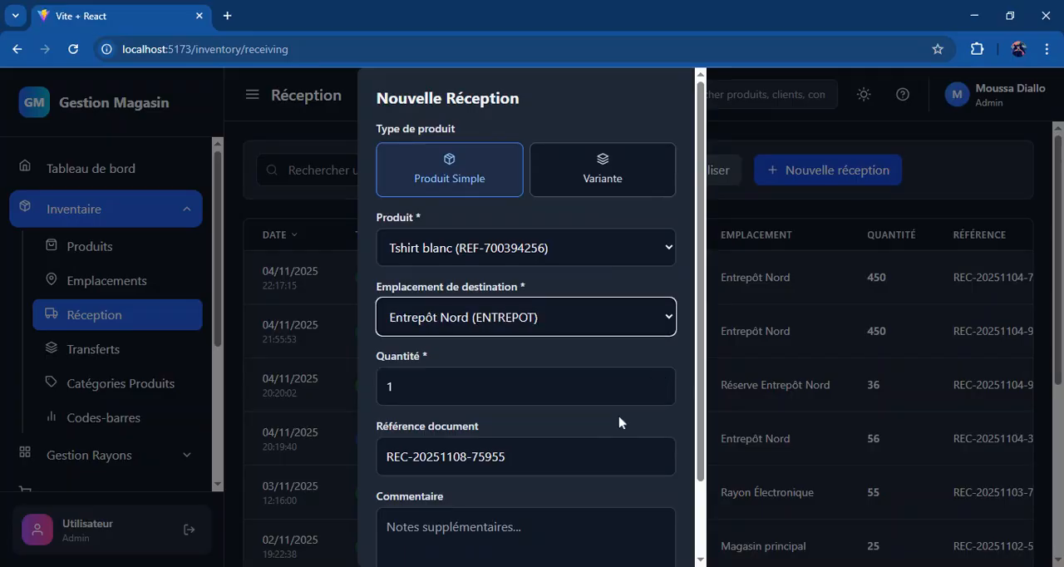
Step: Set the reception quantity to 20 and save the reception
{"action": "left_click_drag", "start_coordinate": [699, 442], "coordinate": [701, 524]}
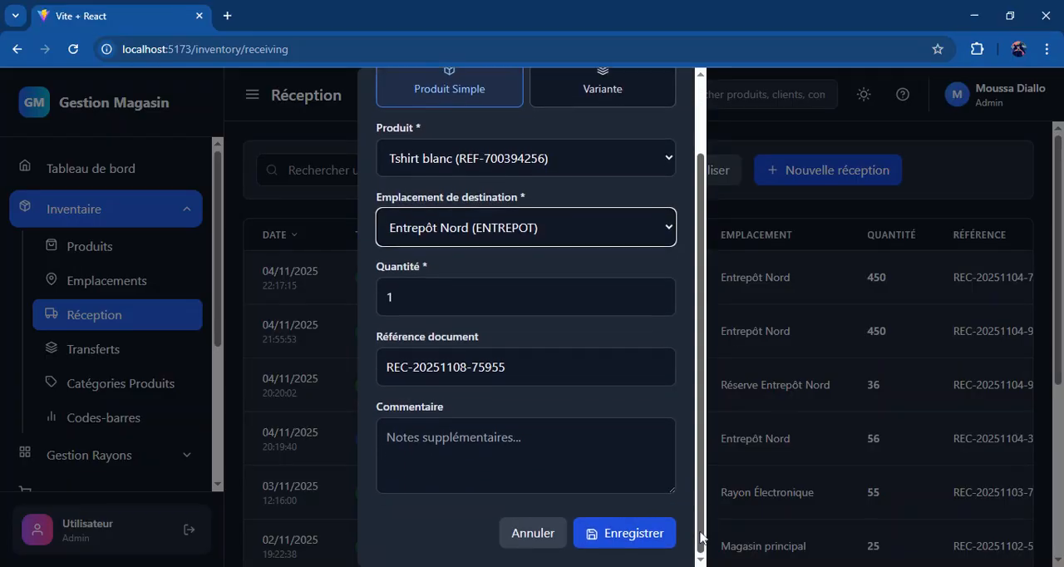
{"action": "left_click", "coordinate": [389, 297]}
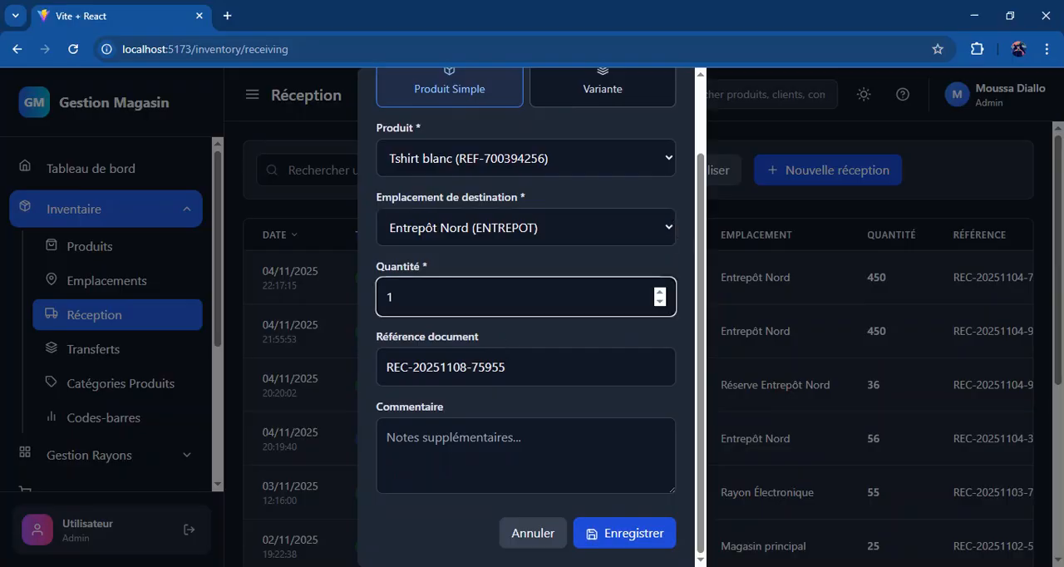
{"action": "double_click", "coordinate": [389, 297]}
{"action": "type", "text": "20"}
{"action": "left_click", "coordinate": [615, 533]}
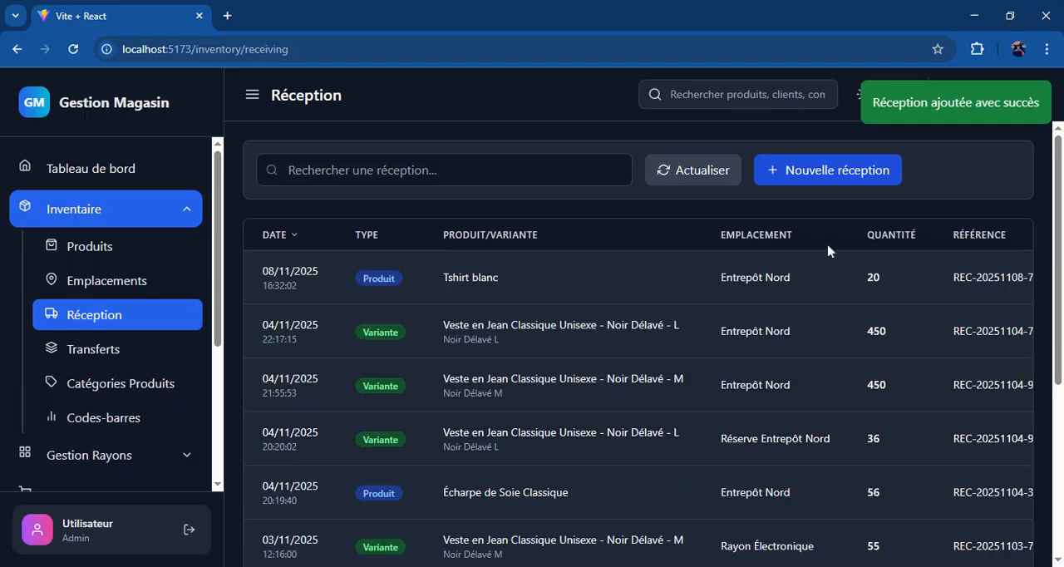
Step: Look over the inventory's transfers, product categories and barcode generator pages
{"action": "left_click", "coordinate": [125, 350]}
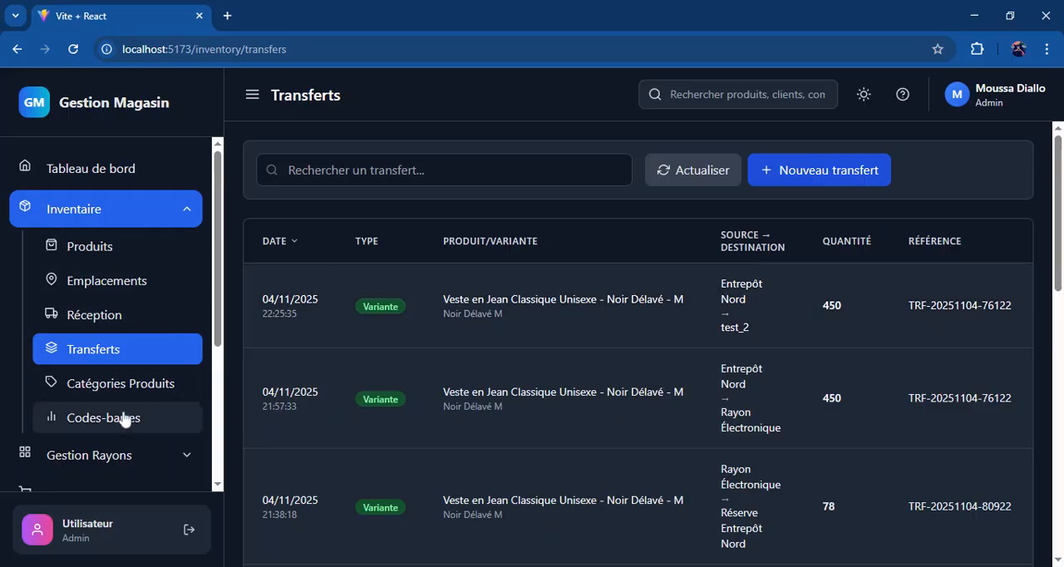
{"action": "left_click", "coordinate": [165, 390]}
{"action": "left_click", "coordinate": [152, 417]}
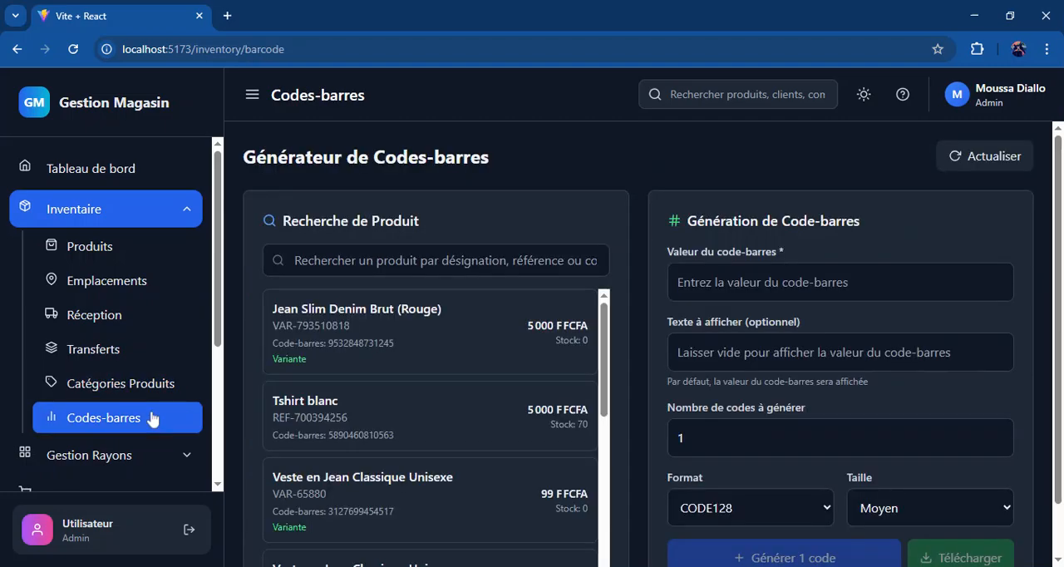
{"action": "scroll", "coordinate": [616, 299], "scroll_direction": "down", "scroll_amount": 1}
{"action": "scroll", "coordinate": [616, 299], "scroll_direction": "up", "scroll_amount": 1}
{"action": "scroll", "coordinate": [616, 299], "scroll_direction": "down", "scroll_amount": 1}
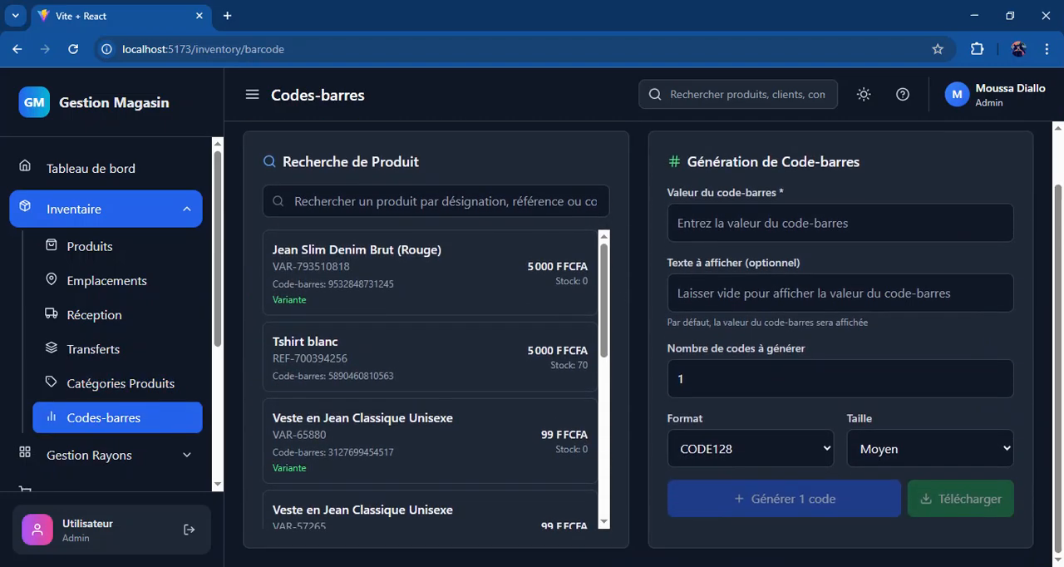
Step: Generate one CODE128 barcode of medium size for the Jean Slim Denim Brut (Rouge) variant and view it
{"action": "left_click", "coordinate": [504, 272]}
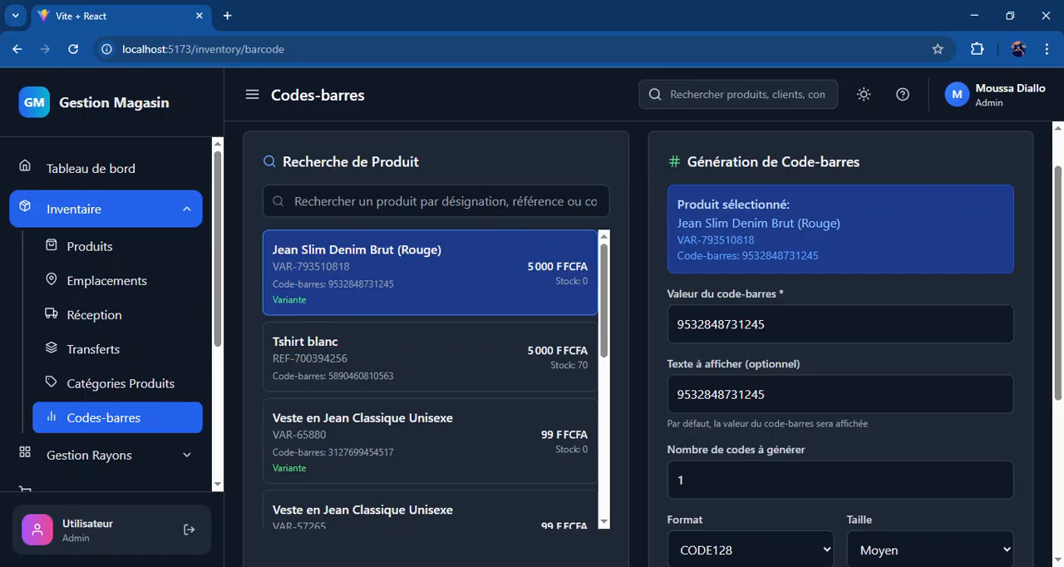
{"action": "scroll", "coordinate": [675, 188], "scroll_direction": "down", "scroll_amount": 4}
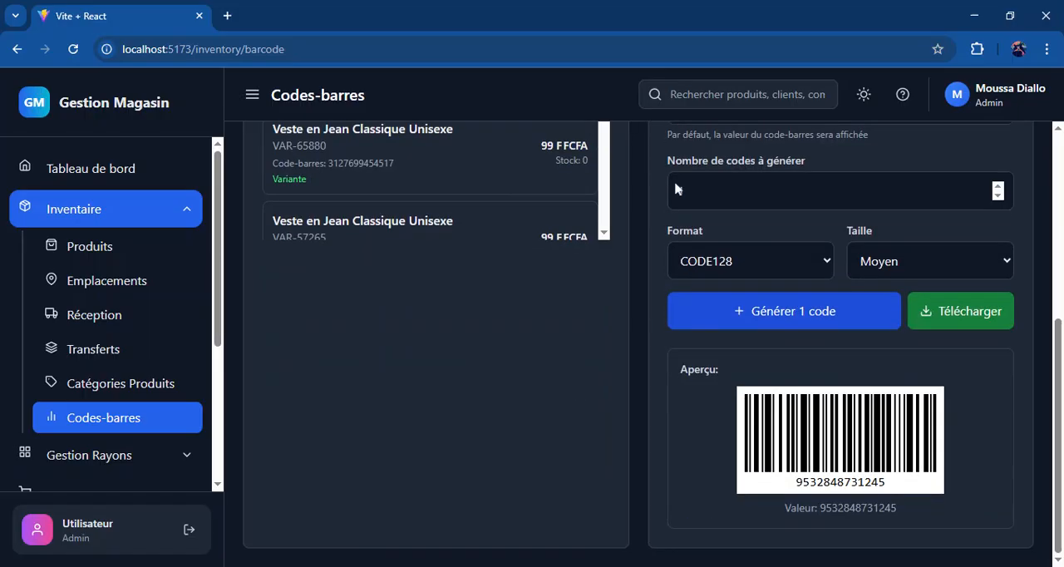
{"action": "left_click", "coordinate": [725, 310]}
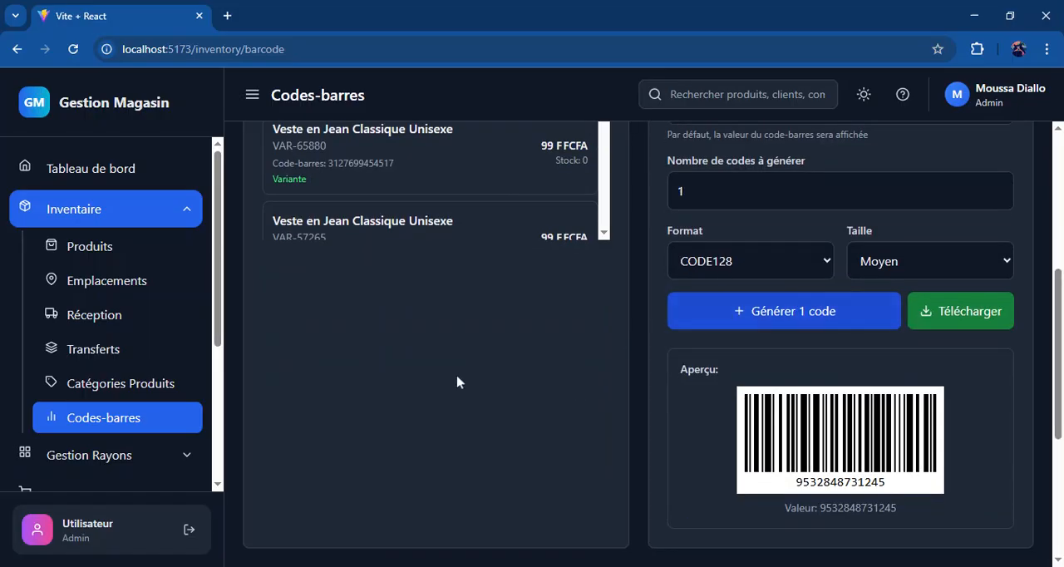
{"action": "scroll", "coordinate": [458, 377], "scroll_direction": "down", "scroll_amount": 4}
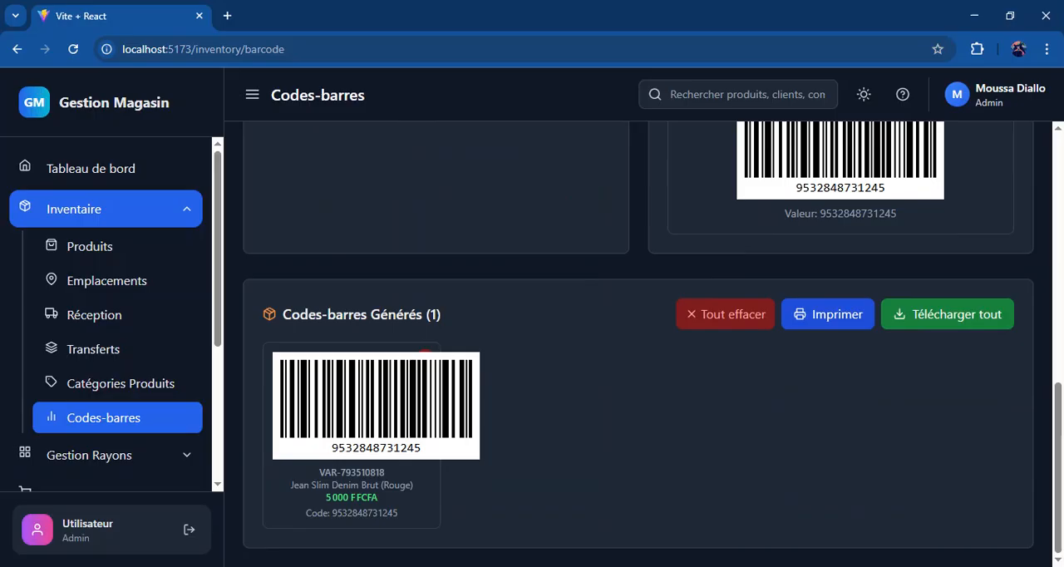
{"action": "scroll", "coordinate": [652, 345], "scroll_direction": "up", "scroll_amount": 8}
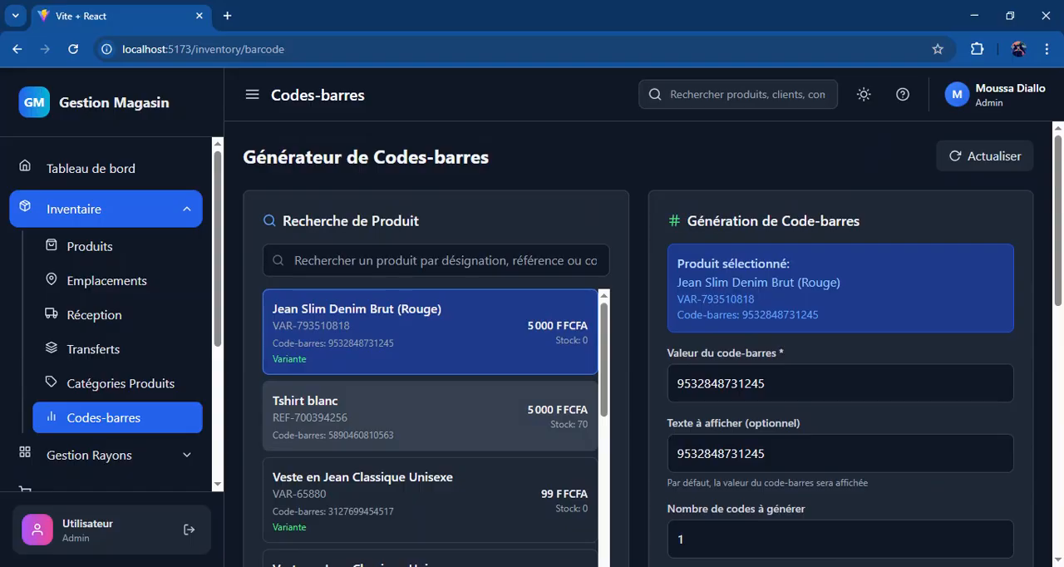
Step: Open the Échantillons page of Gestion Rayons, view the details of Écharpe en Laine et Cachemire and browse the samples
{"action": "left_click", "coordinate": [180, 209]}
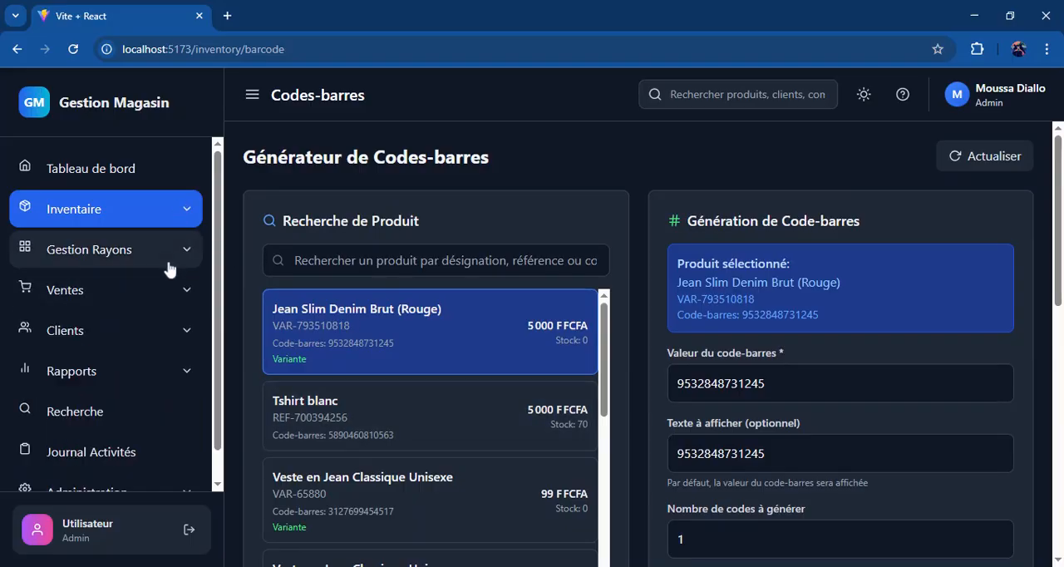
{"action": "left_click", "coordinate": [167, 250]}
{"action": "left_click", "coordinate": [164, 288]}
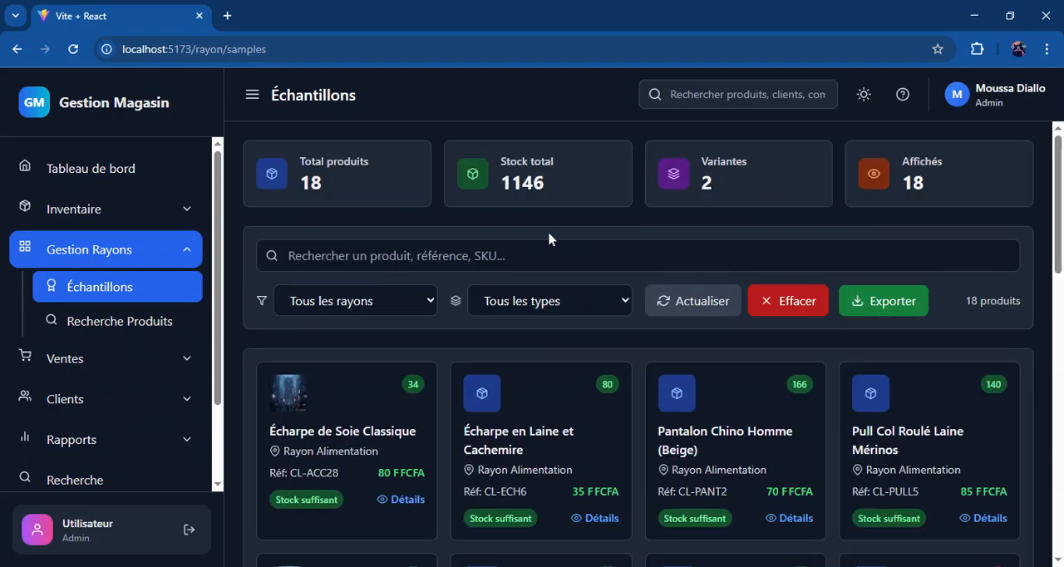
{"action": "left_click", "coordinate": [574, 407]}
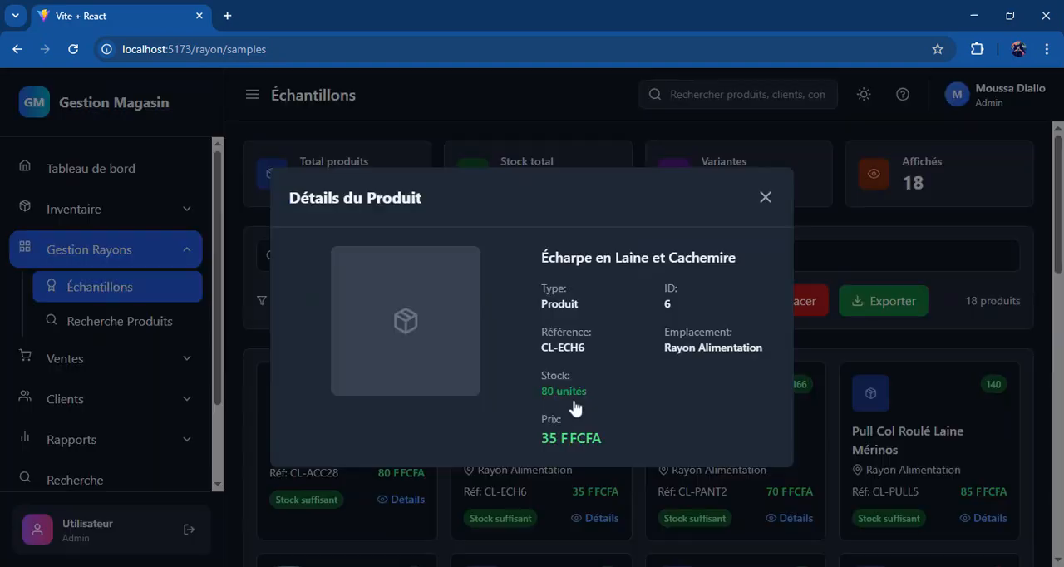
{"action": "left_click", "coordinate": [766, 198]}
{"action": "scroll", "coordinate": [547, 395], "scroll_direction": "down", "scroll_amount": 5}
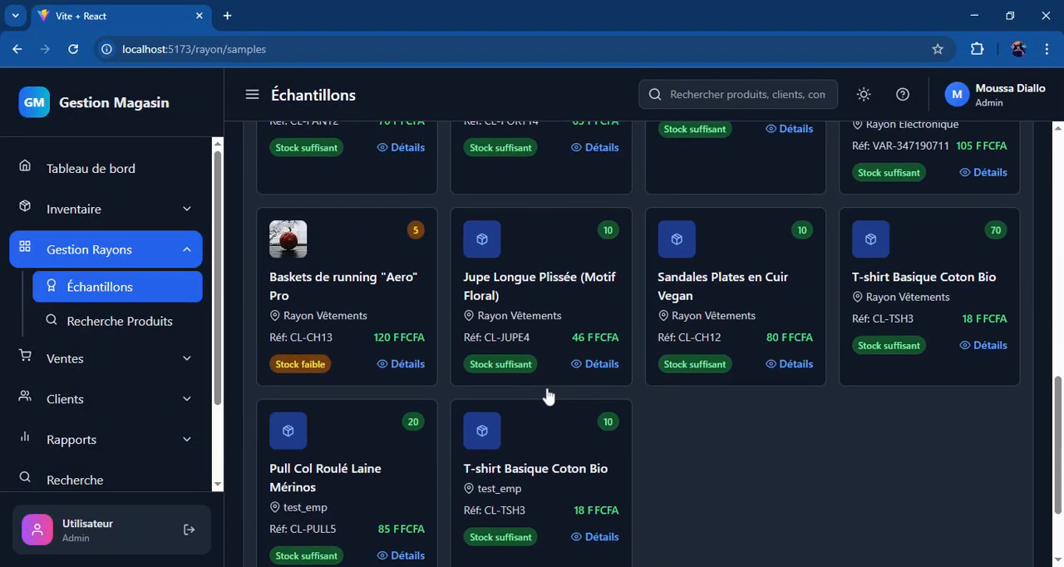
Step: Look over the Échantillons page's summary figures and its shelf and product type filters
{"action": "scroll", "coordinate": [548, 396], "scroll_direction": "up", "scroll_amount": 5}
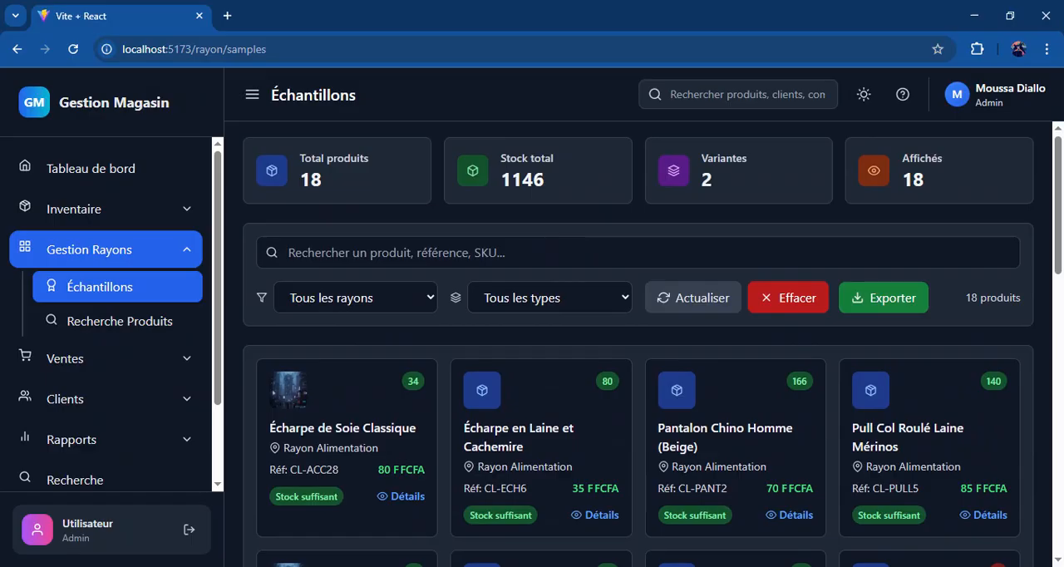
{"action": "scroll", "coordinate": [549, 396], "scroll_direction": "up", "scroll_amount": 1}
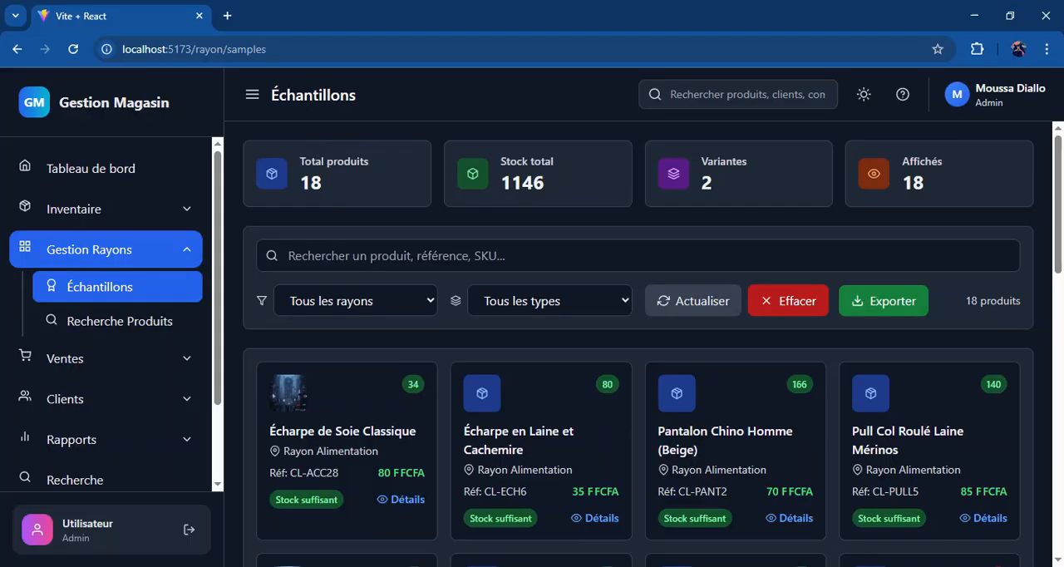
{"action": "left_click", "coordinate": [587, 313]}
{"action": "left_click", "coordinate": [378, 317]}
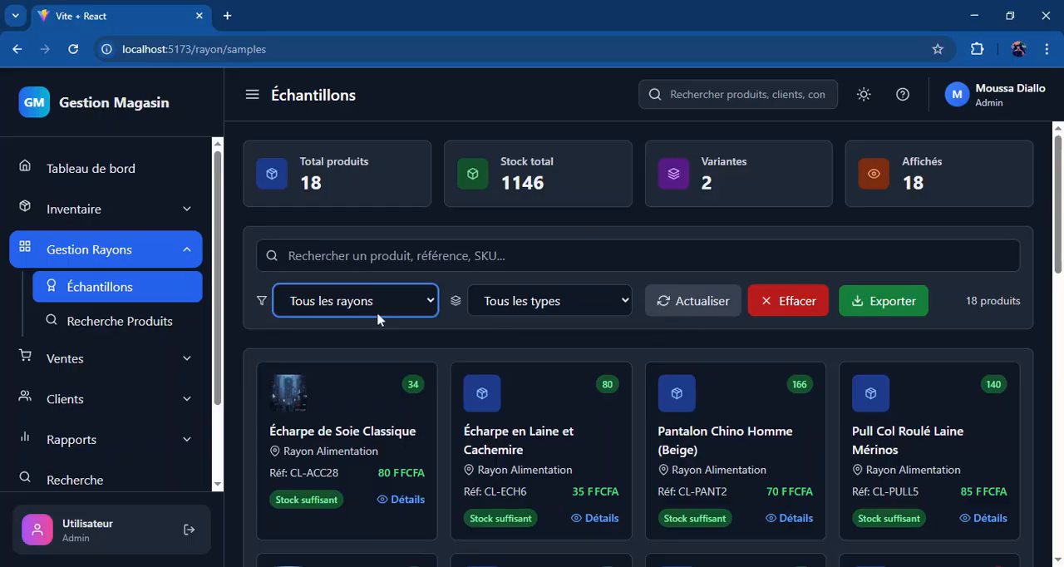
Step: Open the Recherche Produits page of Gestion Rayons, show its filters and look over the filter options and product list
{"action": "left_click", "coordinate": [168, 321]}
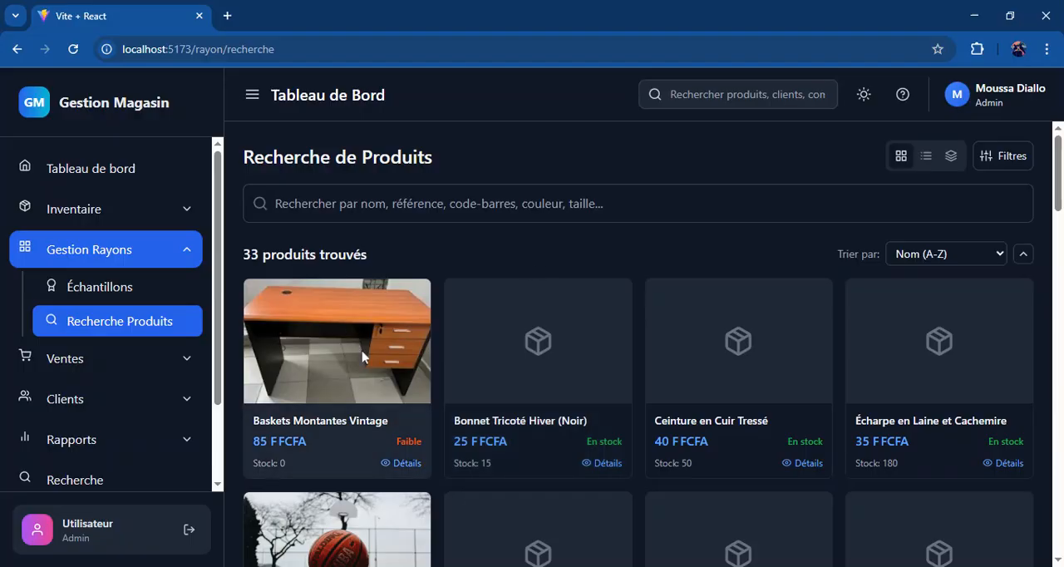
{"action": "left_click", "coordinate": [1014, 164]}
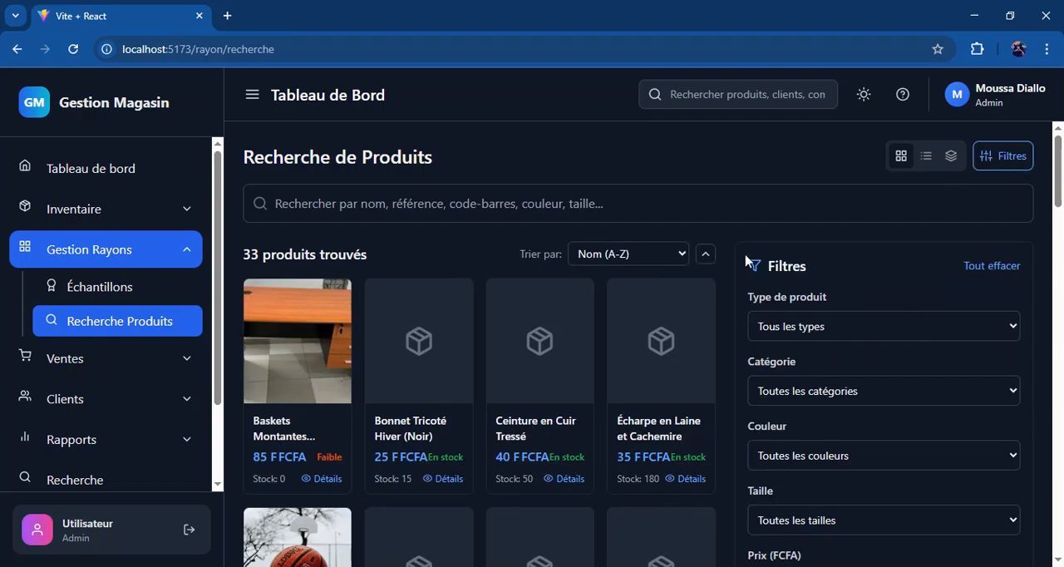
{"action": "scroll", "coordinate": [746, 261], "scroll_direction": "down", "scroll_amount": 1}
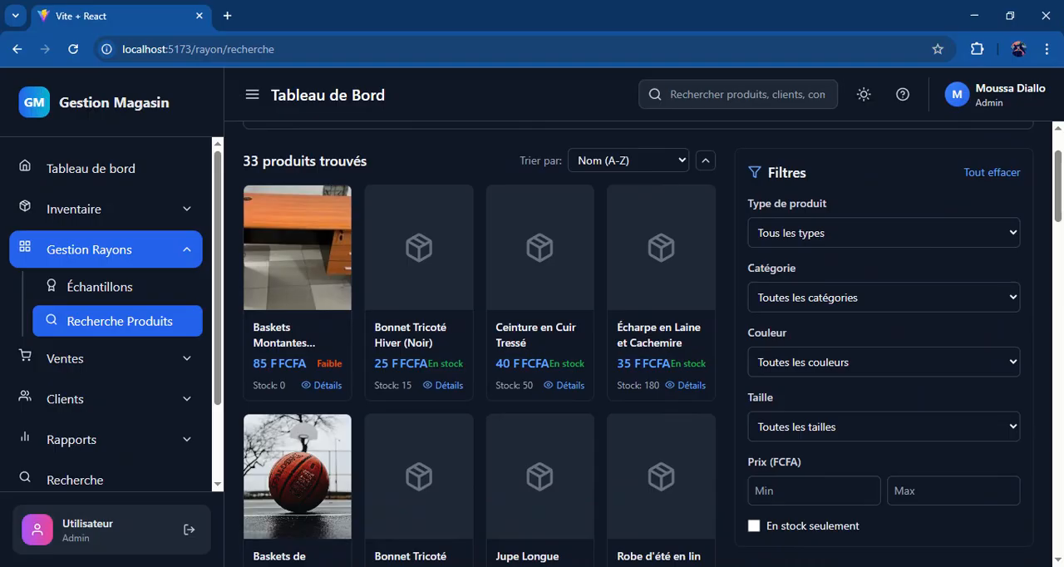
{"action": "scroll", "coordinate": [746, 260], "scroll_direction": "up", "scroll_amount": 1}
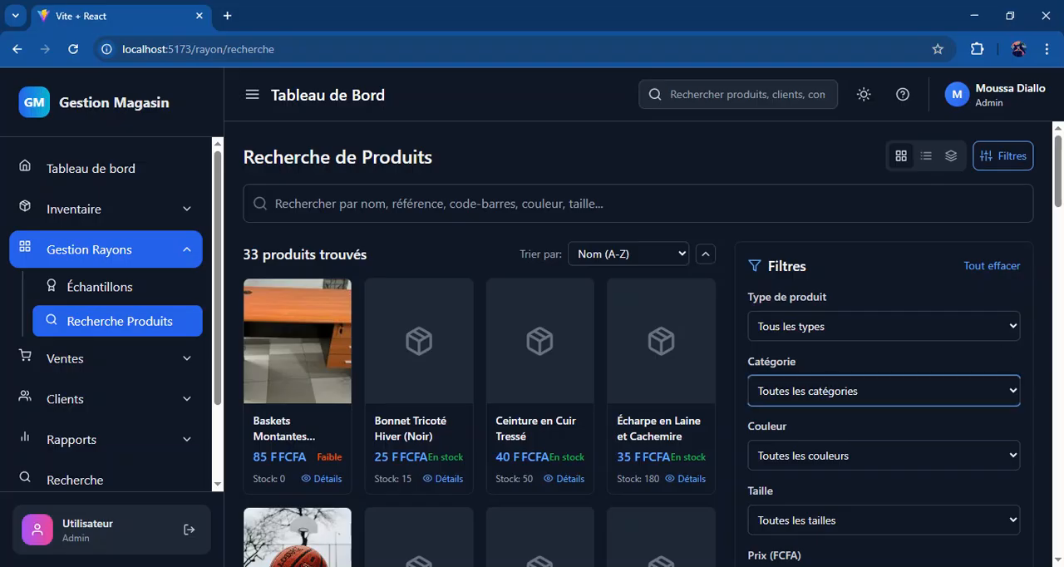
{"action": "left_click_drag", "start_coordinate": [1058, 207], "coordinate": [1059, 222]}
{"action": "left_click", "coordinate": [791, 416]}
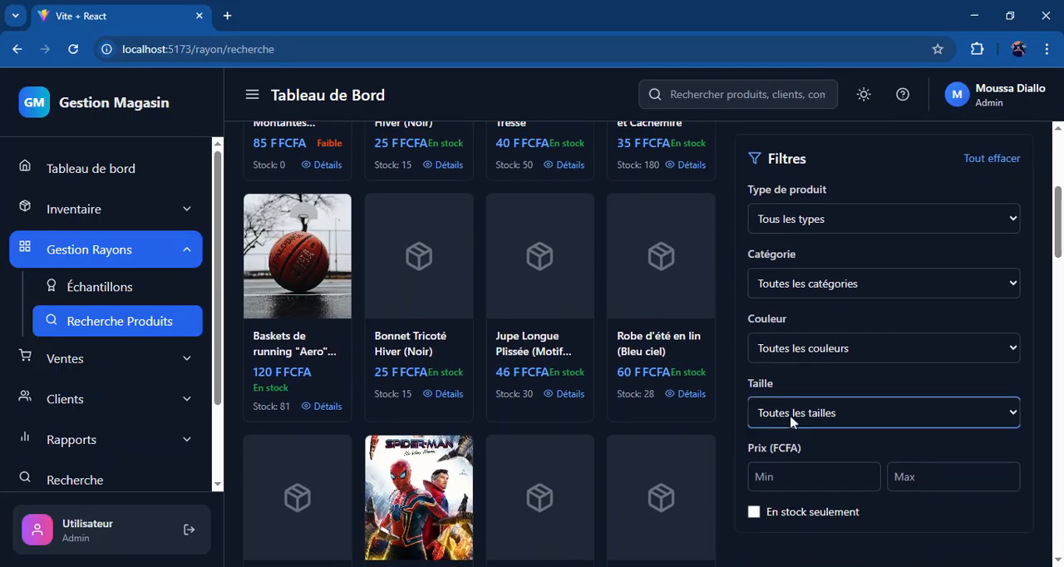
{"action": "scroll", "coordinate": [810, 416], "scroll_direction": "down", "scroll_amount": 5}
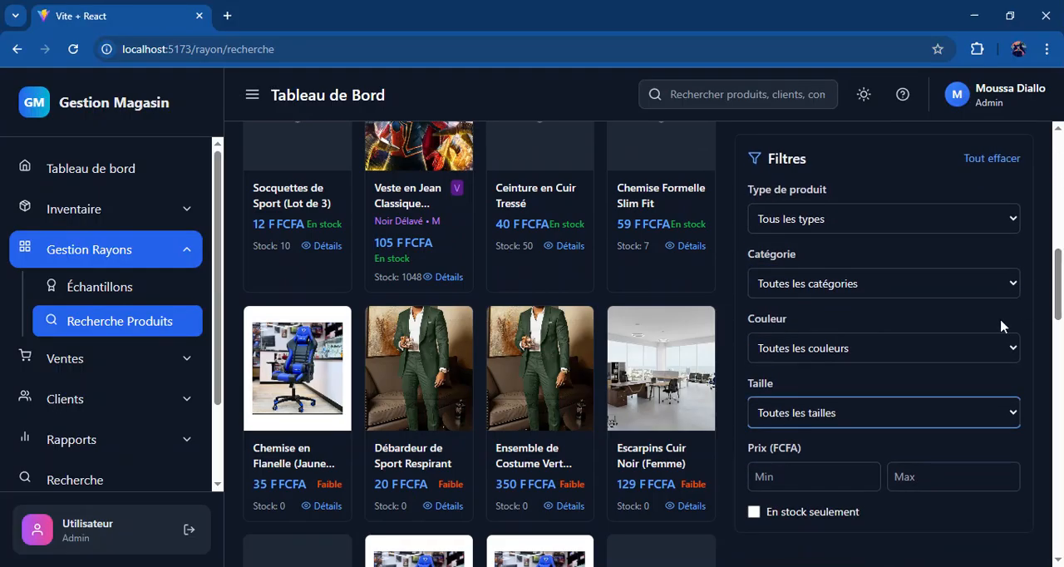
{"action": "left_click", "coordinate": [1028, 393]}
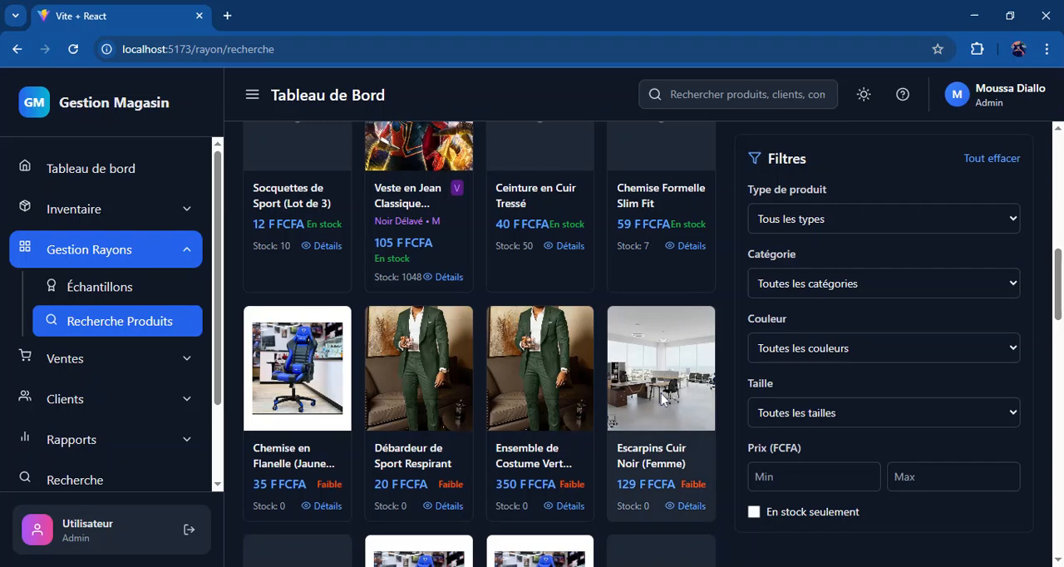
Step: Start a new proforma from the Proformas page of Ventes and assign the first listed client
{"action": "left_click", "coordinate": [83, 369]}
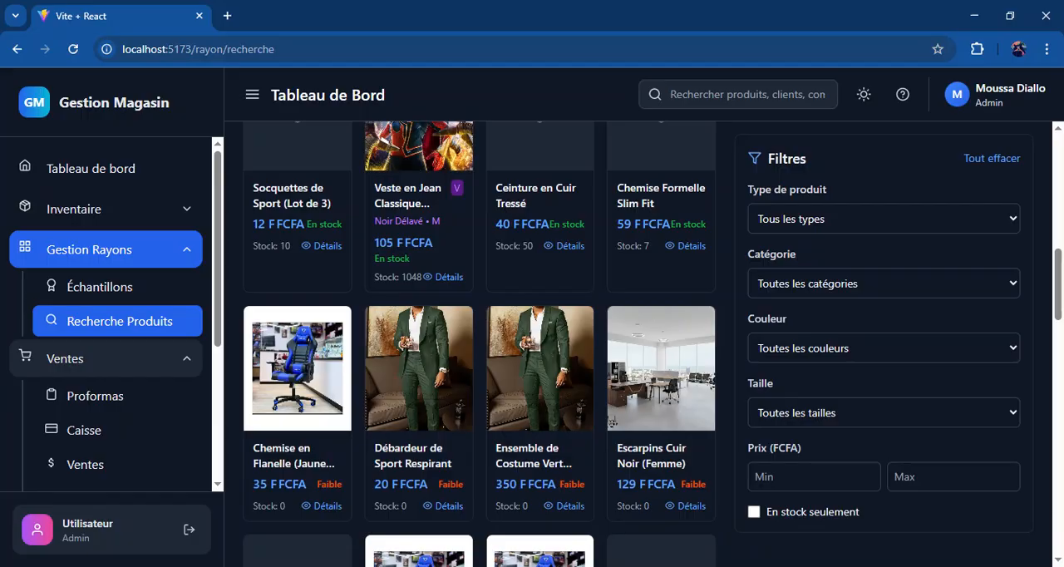
{"action": "left_click", "coordinate": [138, 399]}
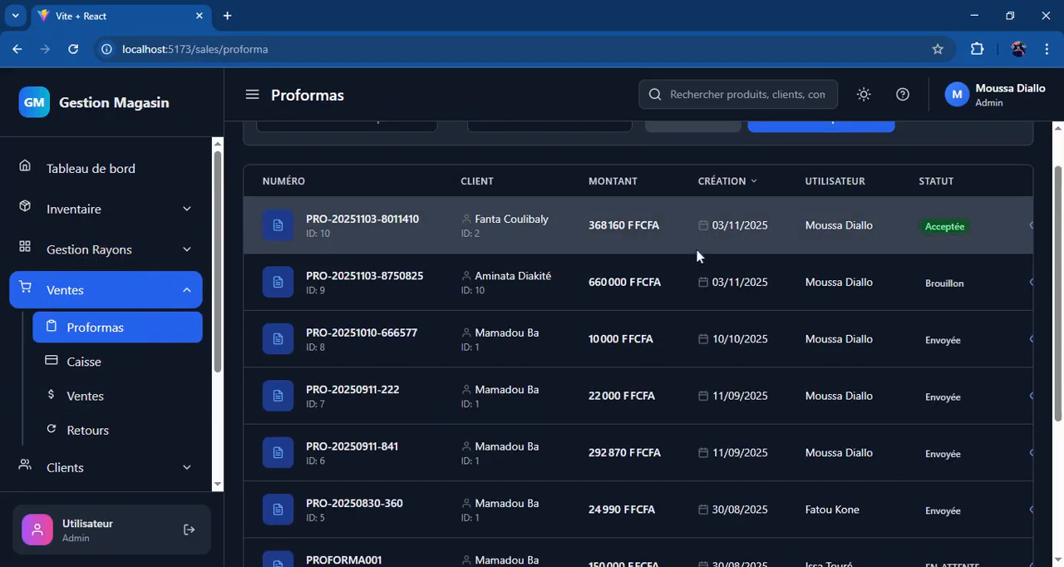
{"action": "scroll", "coordinate": [1062, 148], "scroll_direction": "up", "scroll_amount": 1}
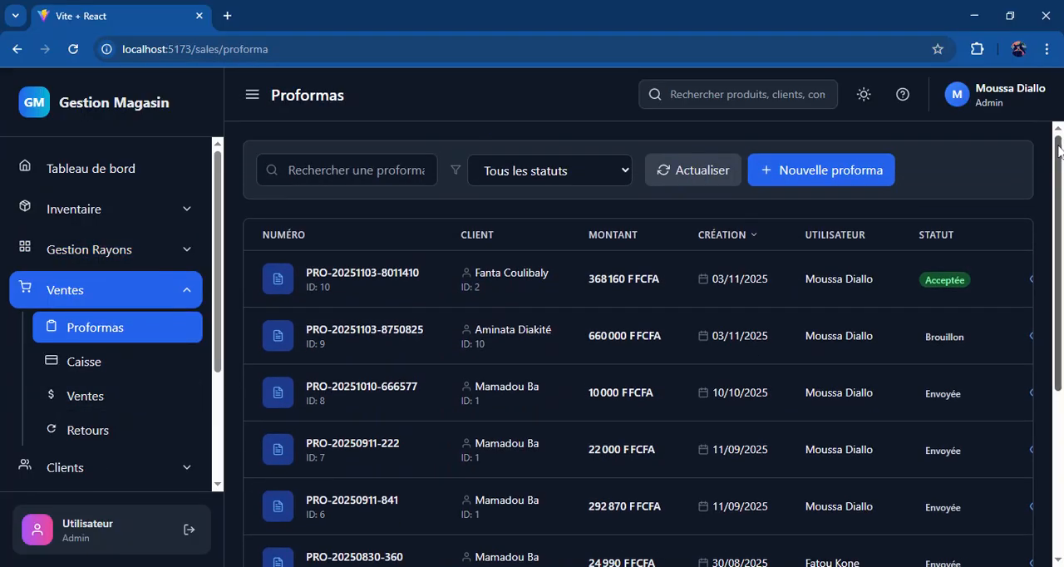
{"action": "left_click", "coordinate": [810, 176]}
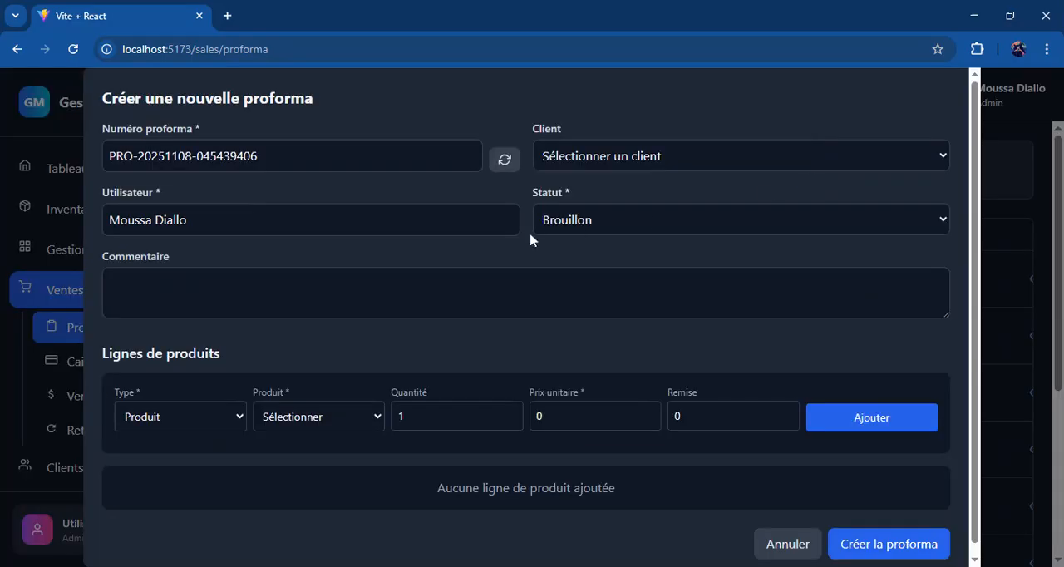
{"action": "left_click", "coordinate": [353, 213]}
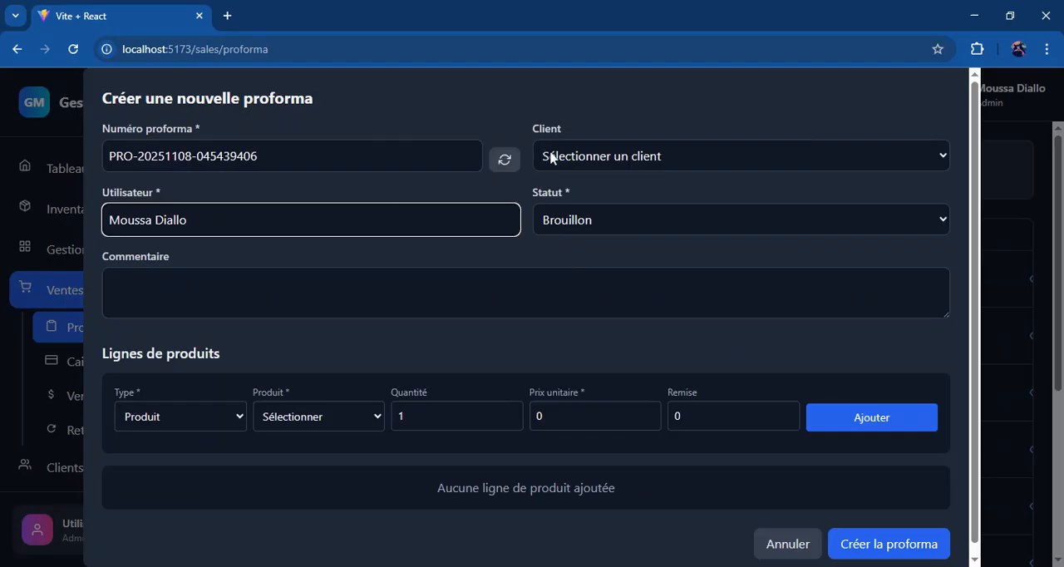
{"action": "left_click", "coordinate": [700, 162]}
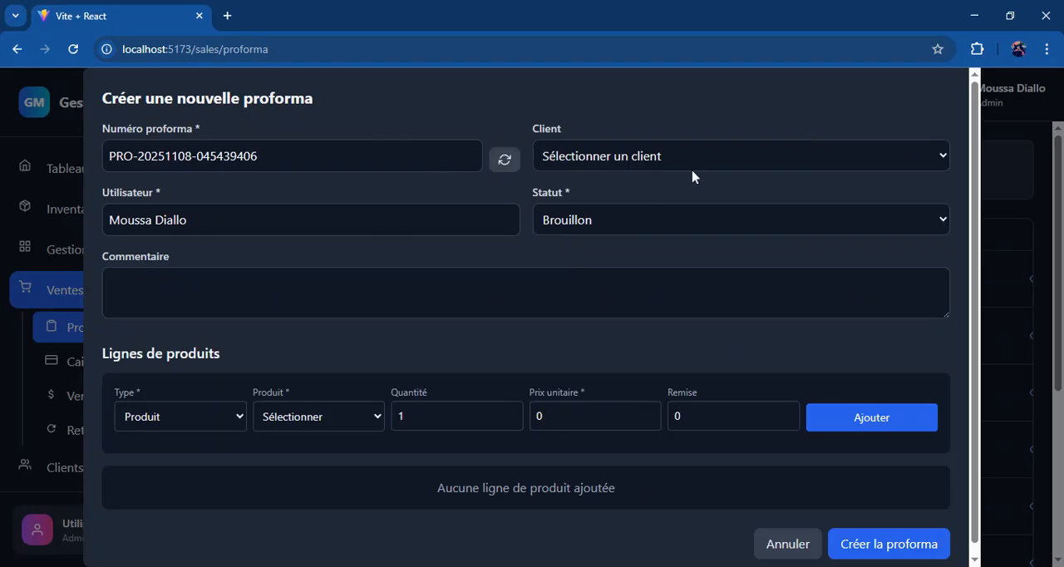
{"action": "left_click", "coordinate": [689, 196]}
{"action": "left_click", "coordinate": [278, 294]}
Step: Add a product line for Tshirt blanc to the proforma with quantity 1 and unit price 5000
{"action": "left_click", "coordinate": [206, 417]}
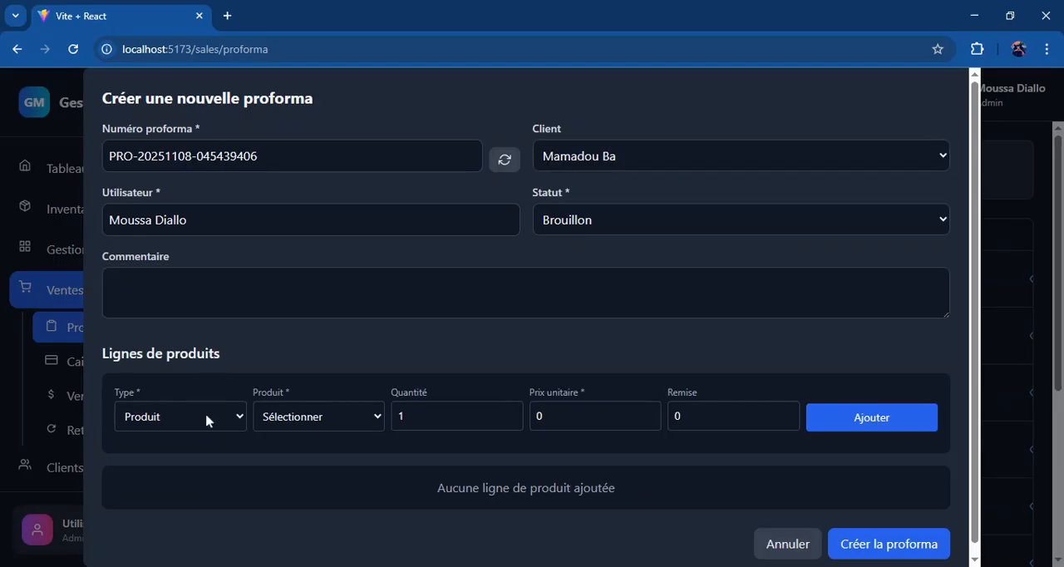
{"action": "left_click", "coordinate": [198, 440]}
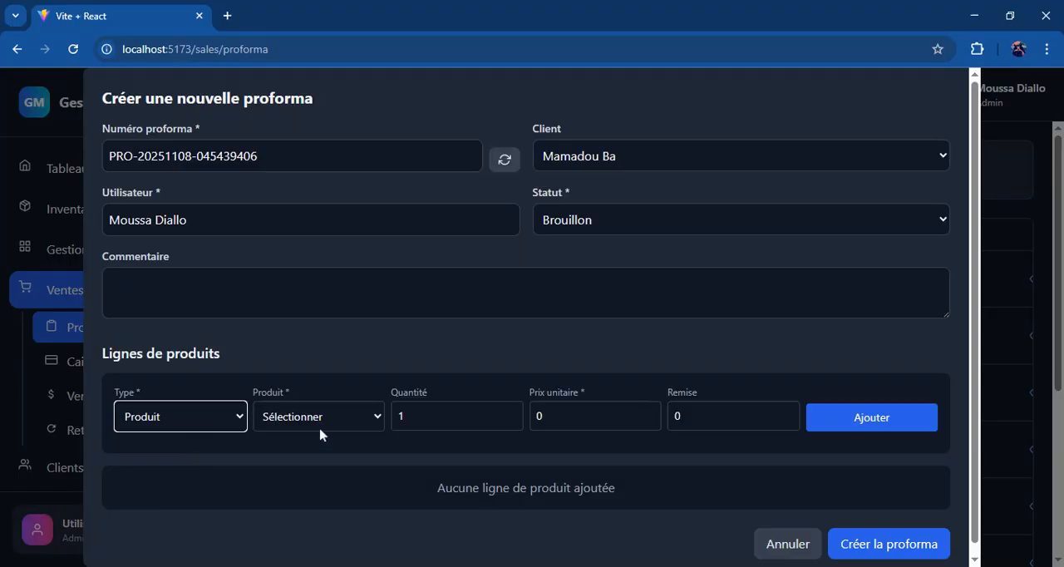
{"action": "left_click", "coordinate": [349, 417]}
{"action": "left_click", "coordinate": [342, 441]}
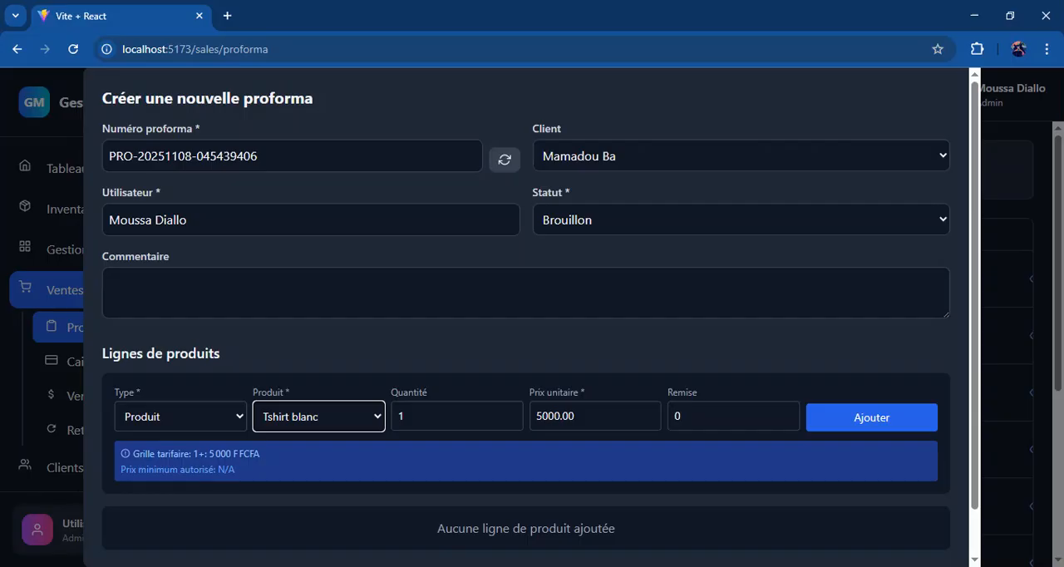
{"action": "left_click", "coordinate": [648, 420]}
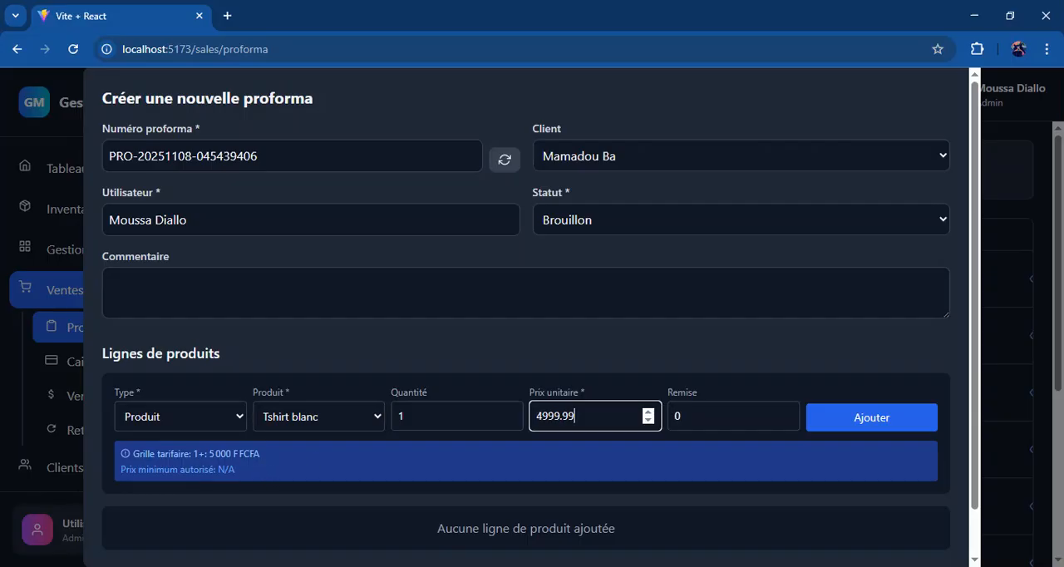
{"action": "key", "text": "Up"}
{"action": "key", "text": "Up"}
{"action": "key", "text": "Up"}
{"action": "key", "text": "Down"}
{"action": "left_click", "coordinate": [684, 386]}
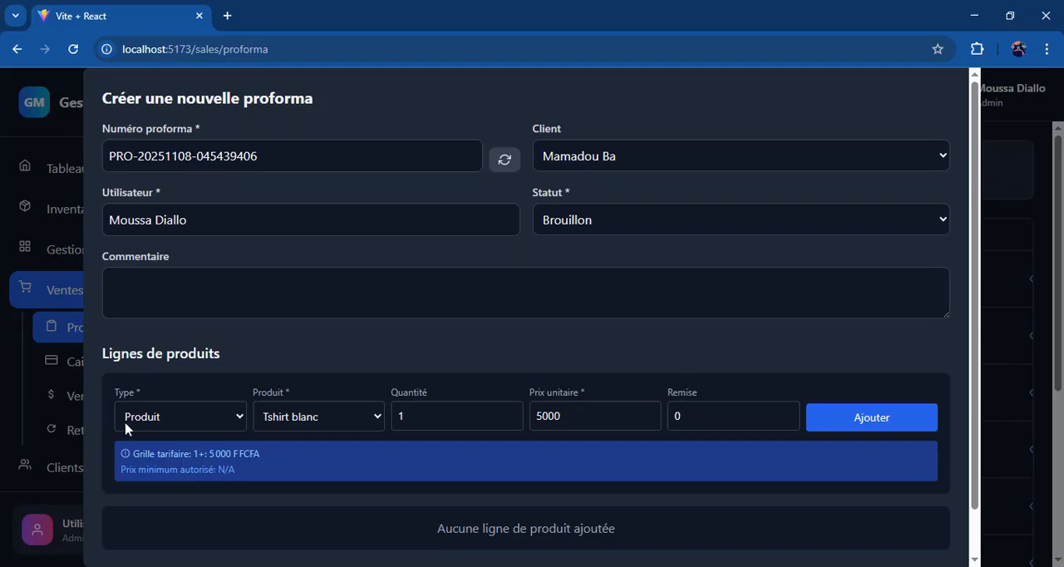
{"action": "left_click", "coordinate": [147, 421]}
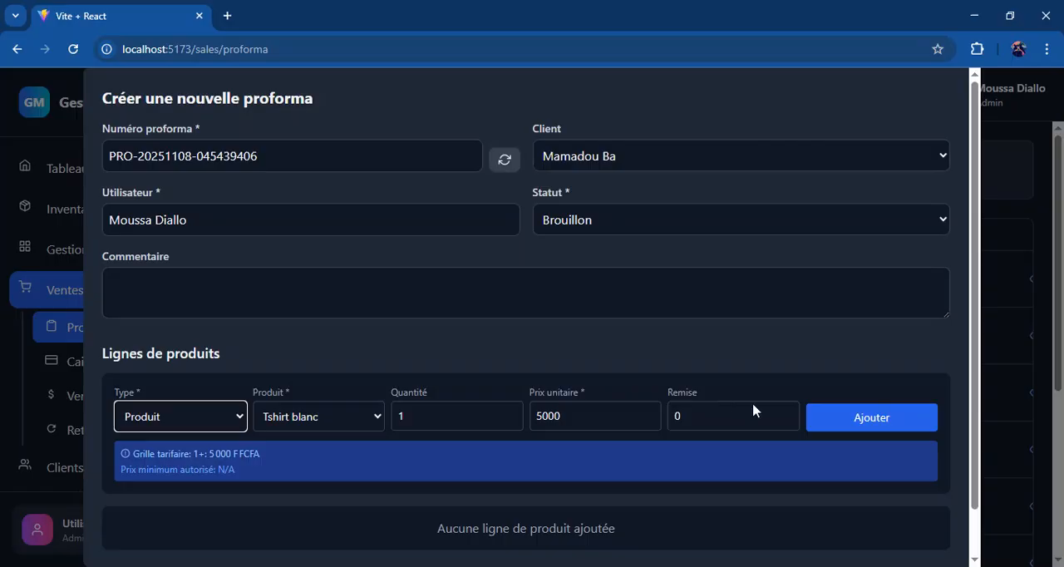
{"action": "left_click", "coordinate": [850, 415]}
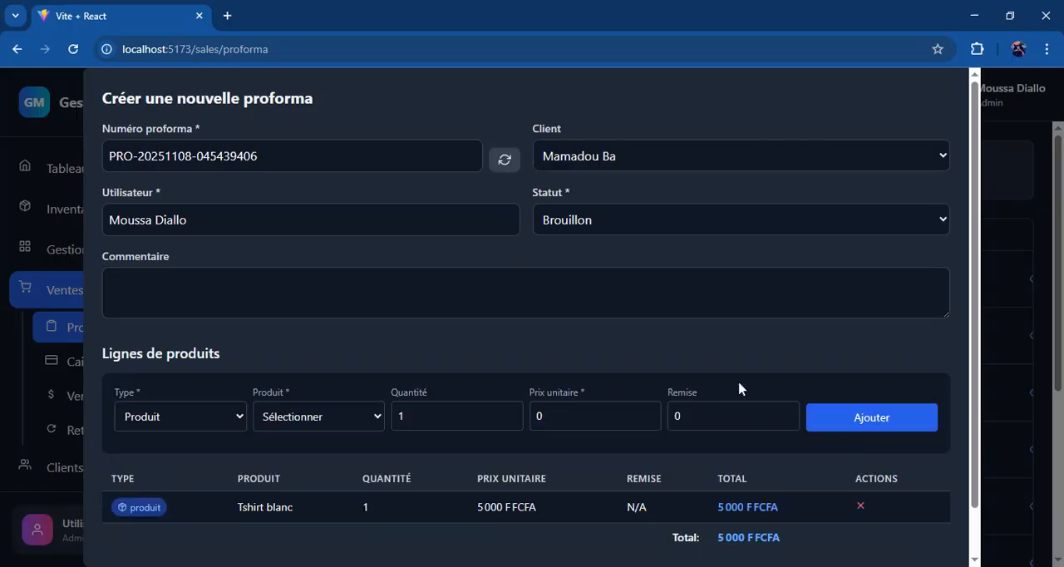
Step: Review the Tshirt blanc product line and create the proforma
{"action": "scroll", "coordinate": [740, 388], "scroll_direction": "down", "scroll_amount": 1}
{"action": "scroll", "coordinate": [739, 388], "scroll_direction": "down", "scroll_amount": 1}
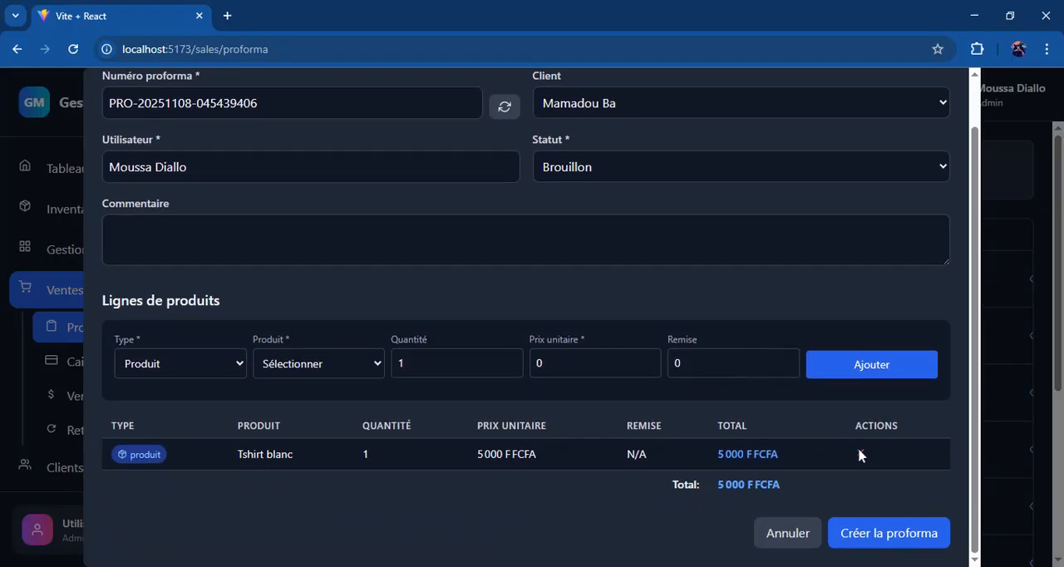
{"action": "scroll", "coordinate": [559, 476], "scroll_direction": "up", "scroll_amount": 1}
{"action": "scroll", "coordinate": [561, 475], "scroll_direction": "down", "scroll_amount": 2}
{"action": "left_click", "coordinate": [843, 533]}
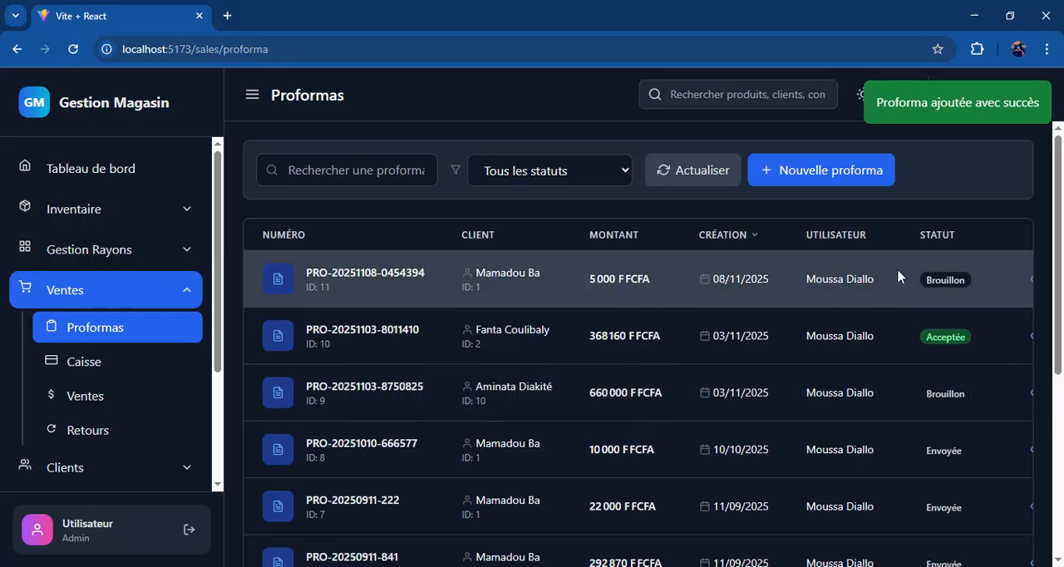
Step: View the print formats for the newly created proforma, select Premium and cancel the printing
{"action": "scroll", "coordinate": [921, 284], "scroll_direction": "right", "scroll_amount": 2}
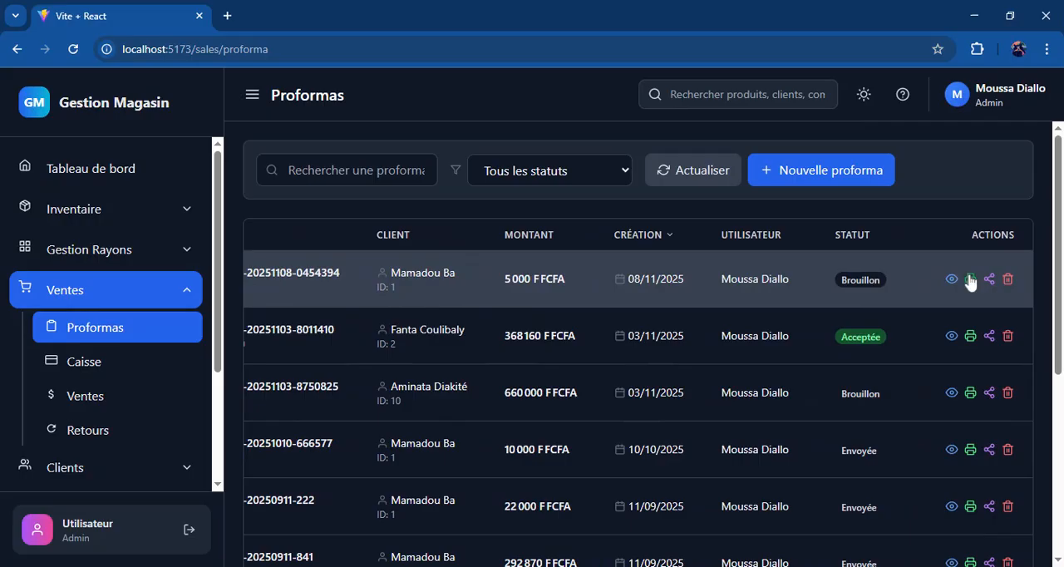
{"action": "left_click", "coordinate": [970, 280]}
{"action": "left_click", "coordinate": [518, 351]}
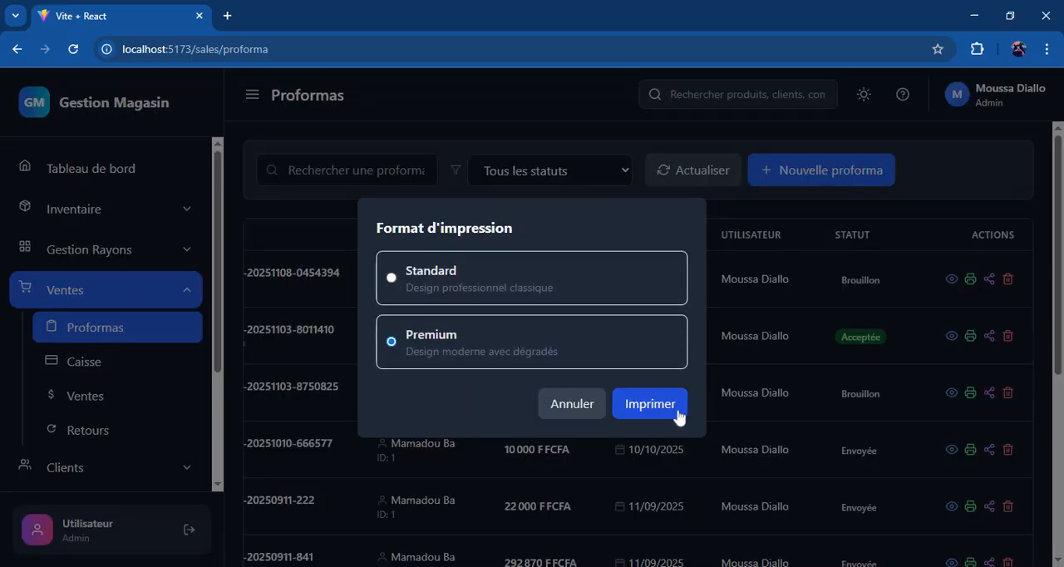
{"action": "left_click", "coordinate": [590, 416]}
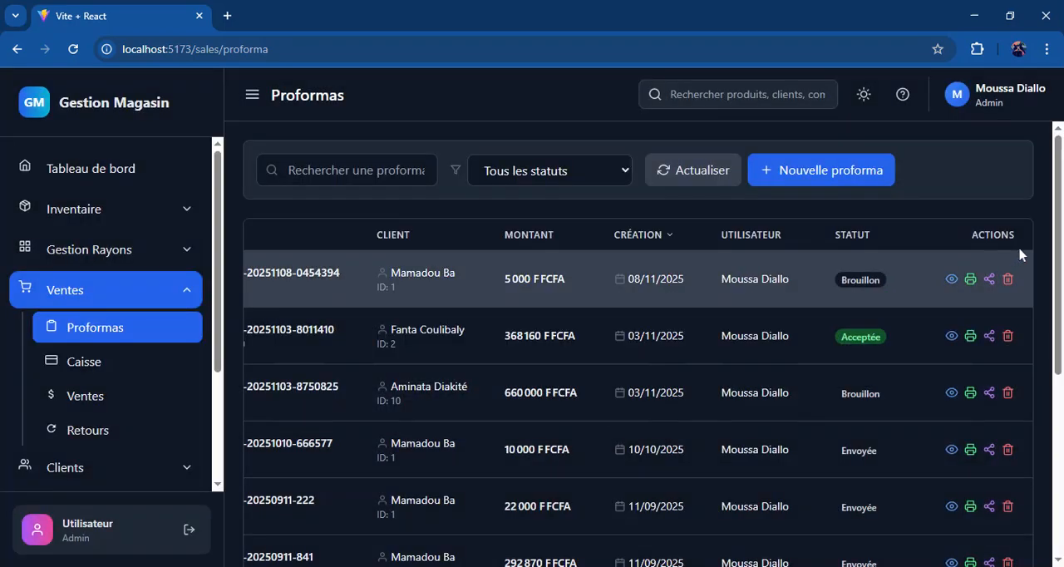
Step: Show the new proforma's details and send it to the checkout
{"action": "left_click", "coordinate": [951, 280]}
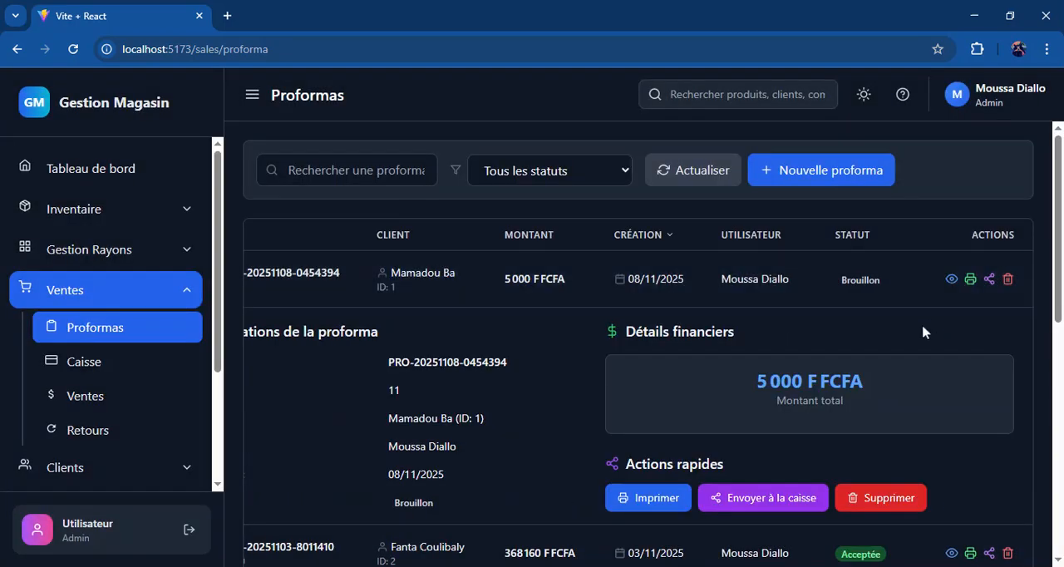
{"action": "scroll", "coordinate": [929, 326], "scroll_direction": "down", "scroll_amount": 1}
{"action": "scroll", "coordinate": [925, 330], "scroll_direction": "left", "scroll_amount": 2}
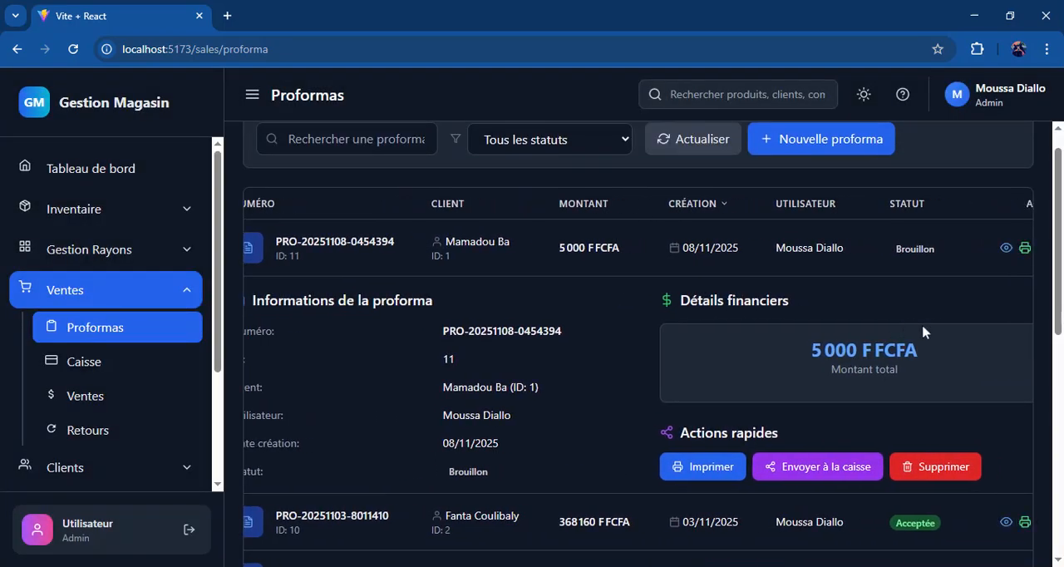
{"action": "scroll", "coordinate": [923, 332], "scroll_direction": "right", "scroll_amount": 2}
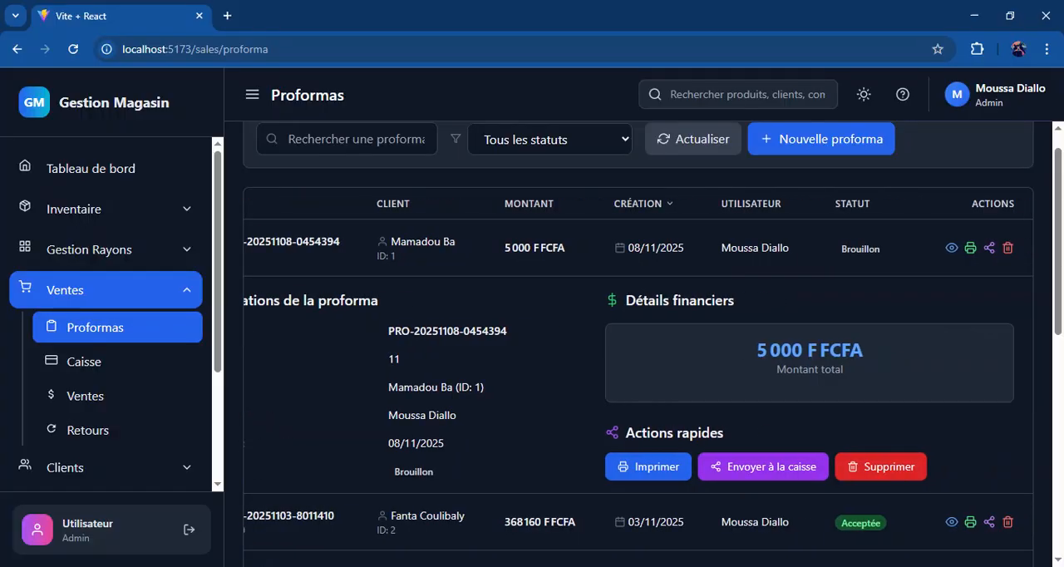
{"action": "left_click", "coordinate": [720, 467]}
Step: Open the Caisse page, try to load the pending 5000 FCFA proforma and close the pending proformas list
{"action": "left_click", "coordinate": [116, 364]}
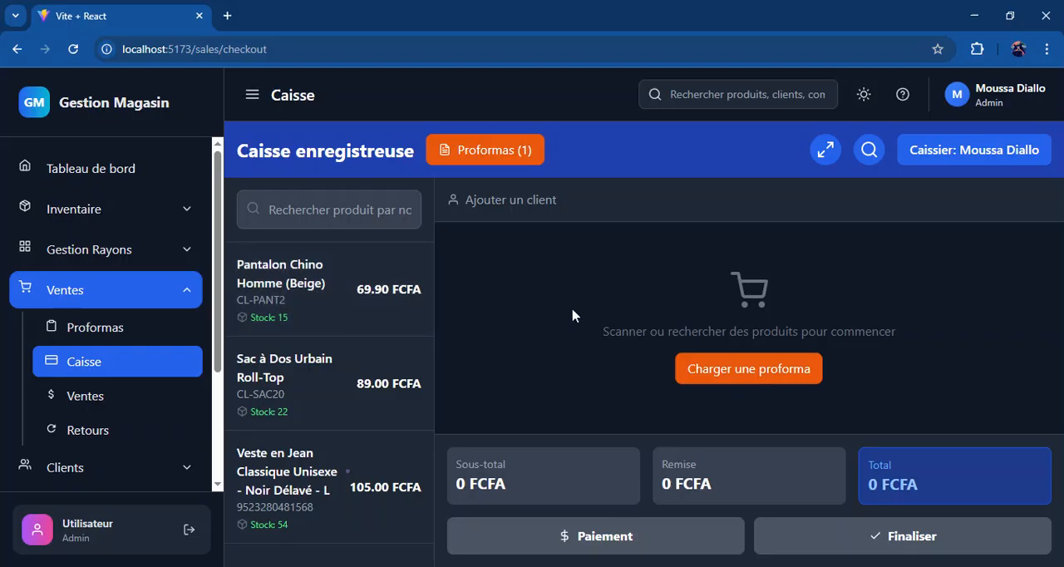
{"action": "left_click", "coordinate": [786, 378]}
{"action": "left_click", "coordinate": [354, 351]}
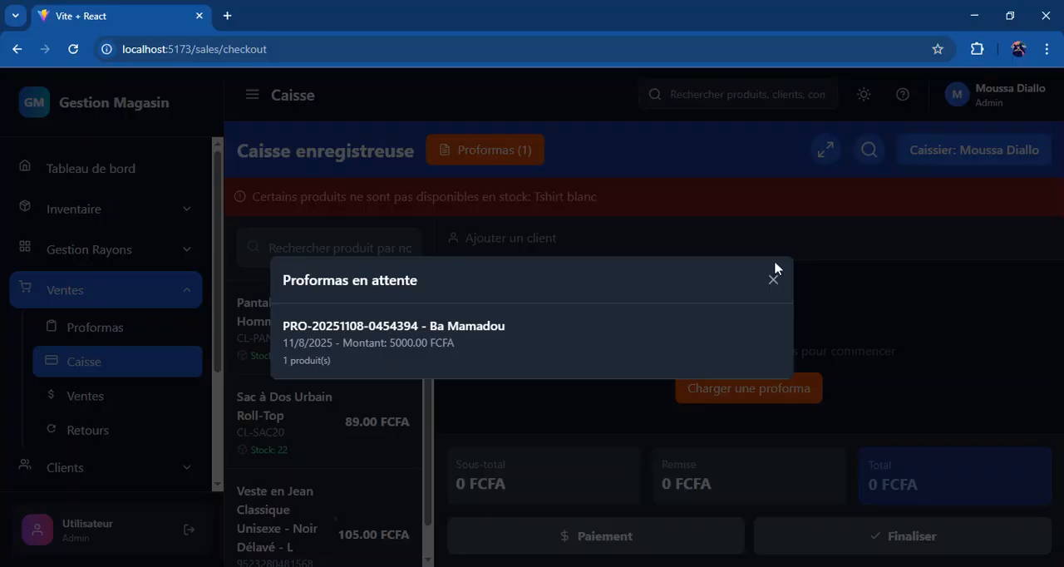
{"action": "left_click", "coordinate": [773, 281]}
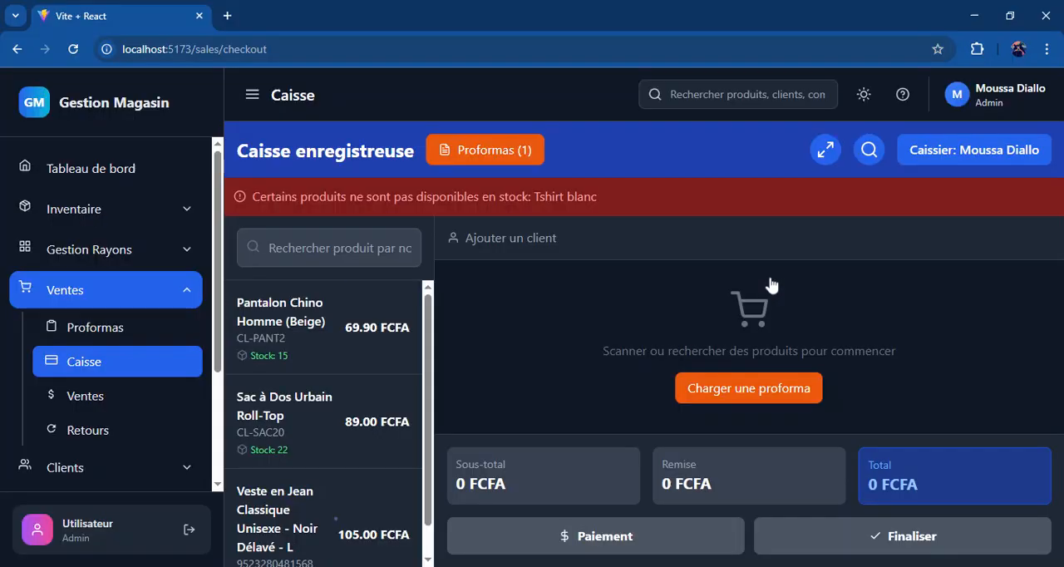
{"action": "left_click", "coordinate": [117, 251]}
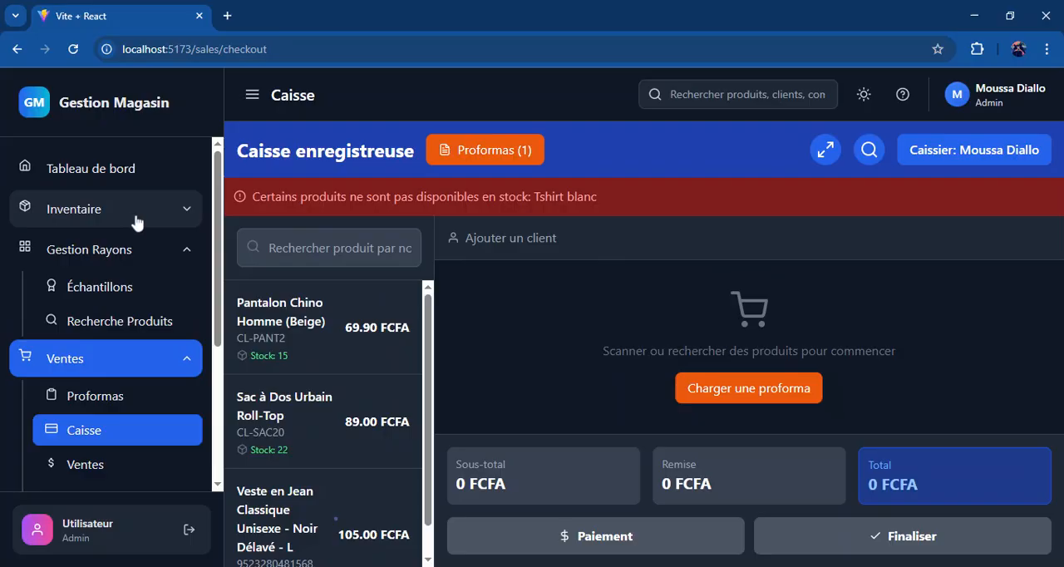
{"action": "left_click", "coordinate": [136, 218]}
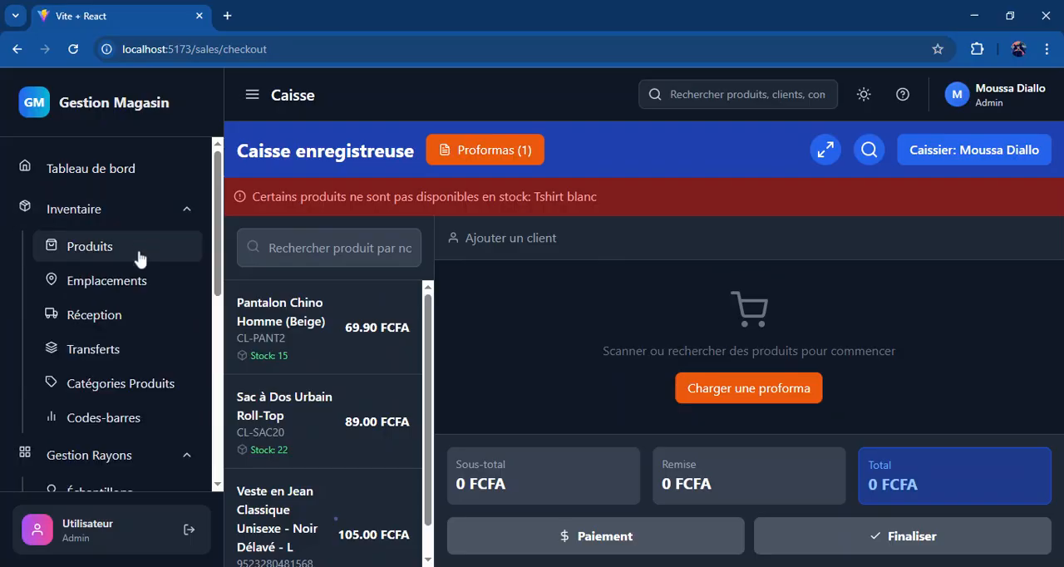
{"action": "left_click", "coordinate": [133, 354]}
{"action": "left_click", "coordinate": [857, 174]}
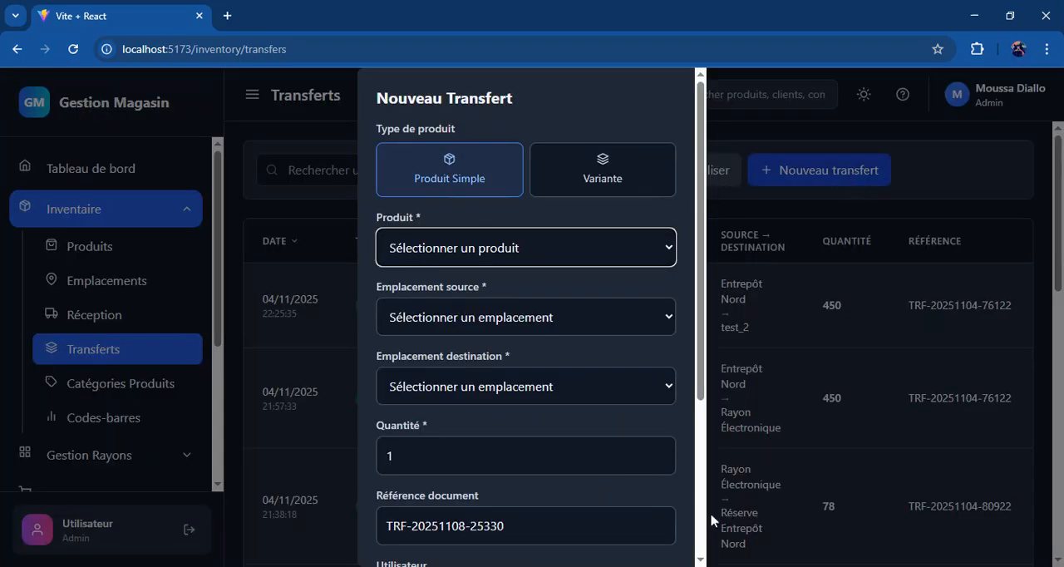
{"action": "left_click", "coordinate": [697, 533]}
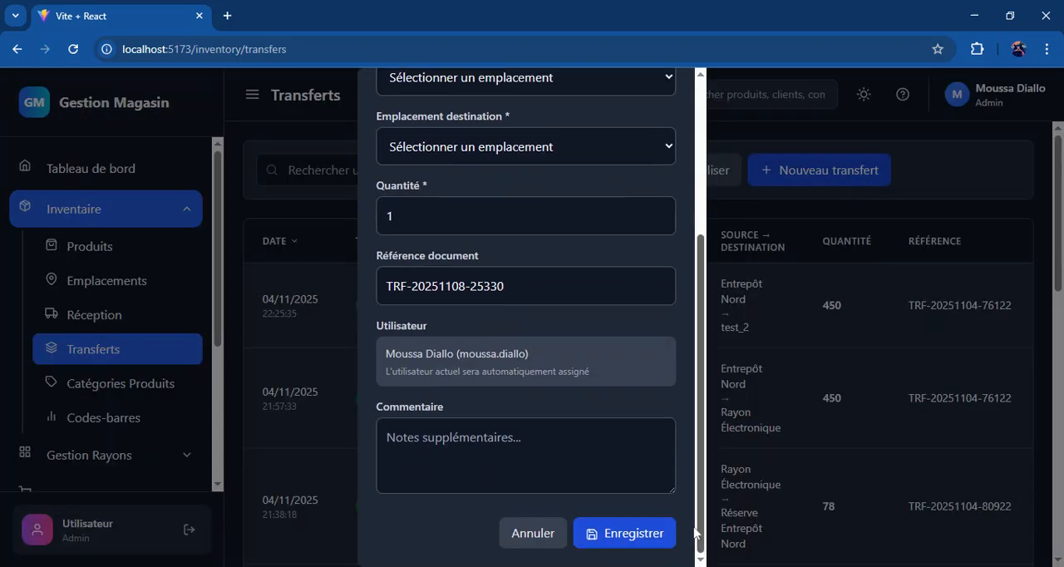
{"action": "left_click", "coordinate": [536, 529]}
Step: Record a new stock reception of 20 Tshirt blanc with Caisse (AUTRE) as the destination location
{"action": "left_click", "coordinate": [145, 323]}
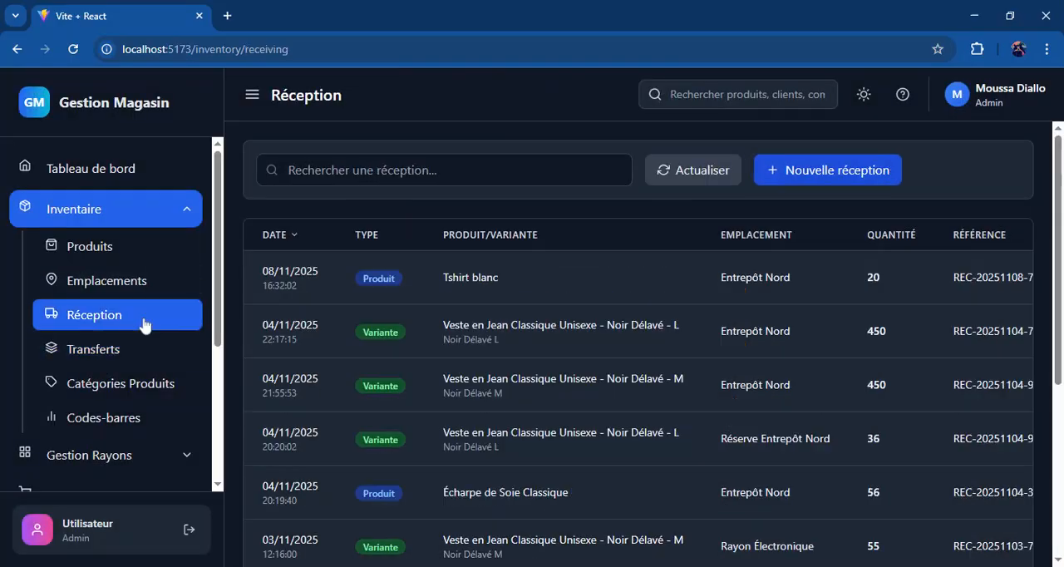
{"action": "left_click", "coordinate": [809, 172]}
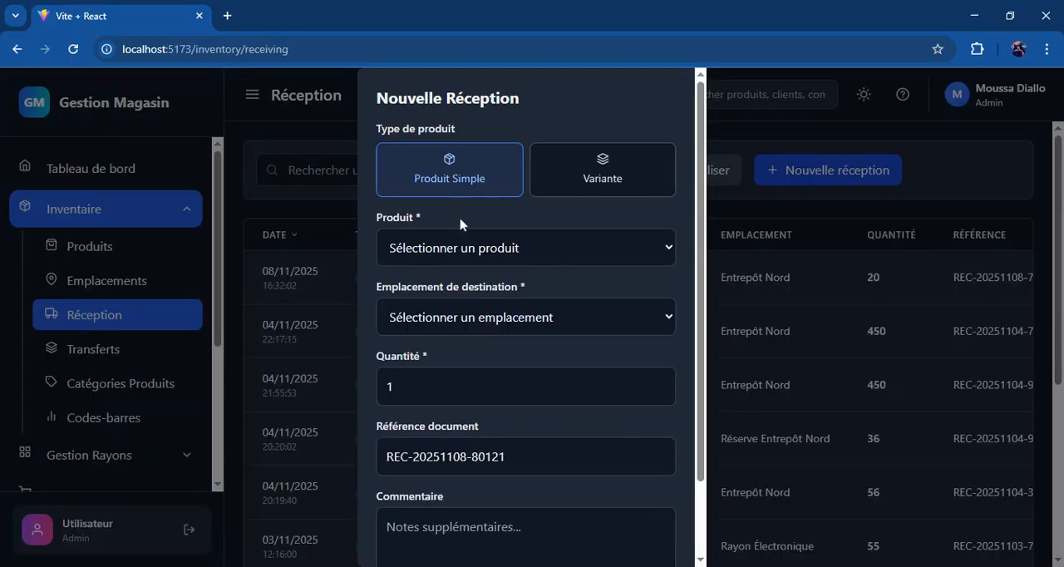
{"action": "left_click", "coordinate": [453, 263]}
{"action": "left_click", "coordinate": [454, 331]}
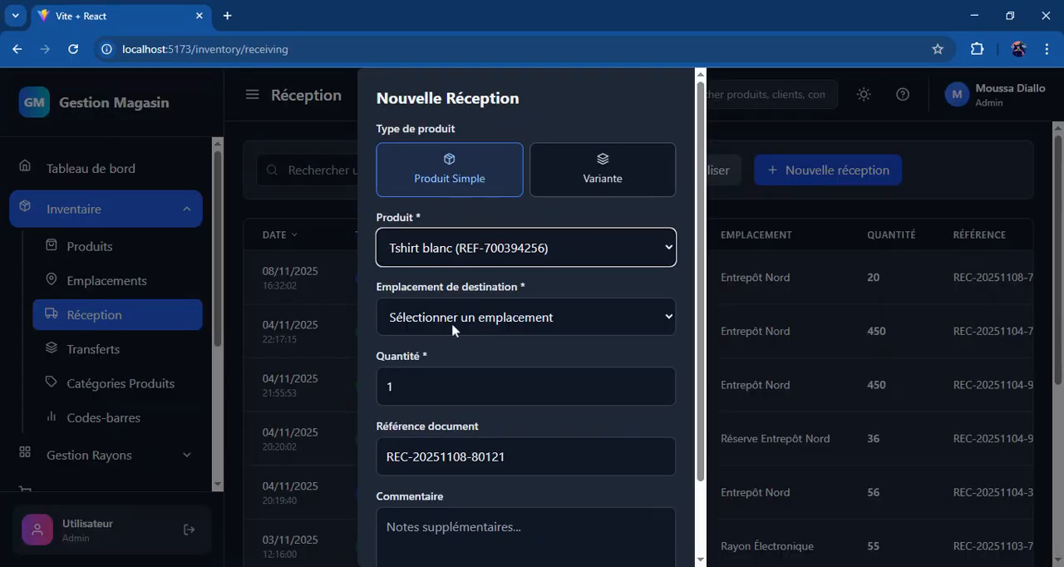
{"action": "left_click", "coordinate": [449, 344]}
{"action": "double_click", "coordinate": [390, 386]}
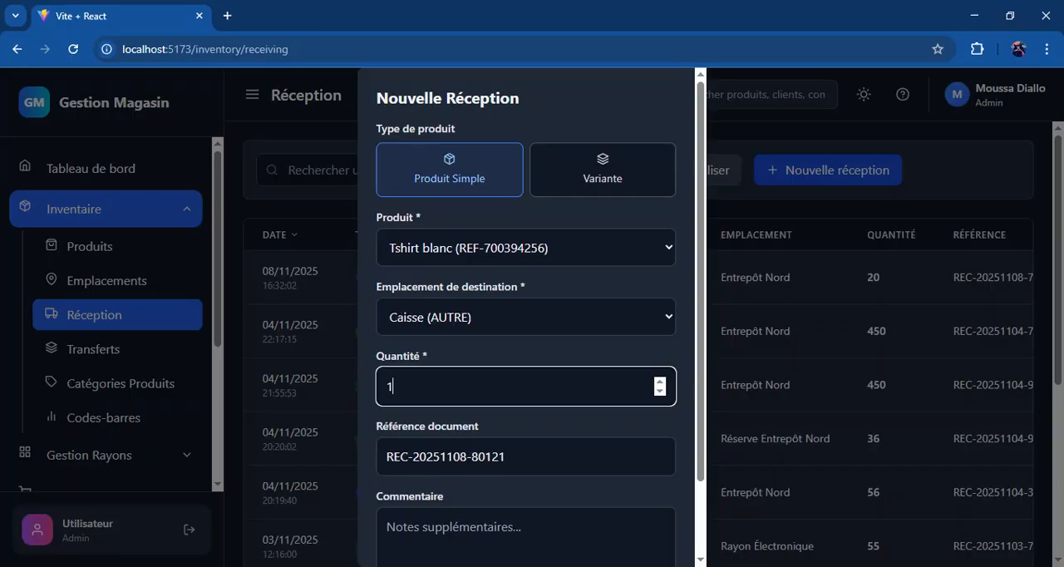
{"action": "type", "text": "20"}
{"action": "scroll", "coordinate": [703, 516], "scroll_direction": "down", "scroll_amount": 1}
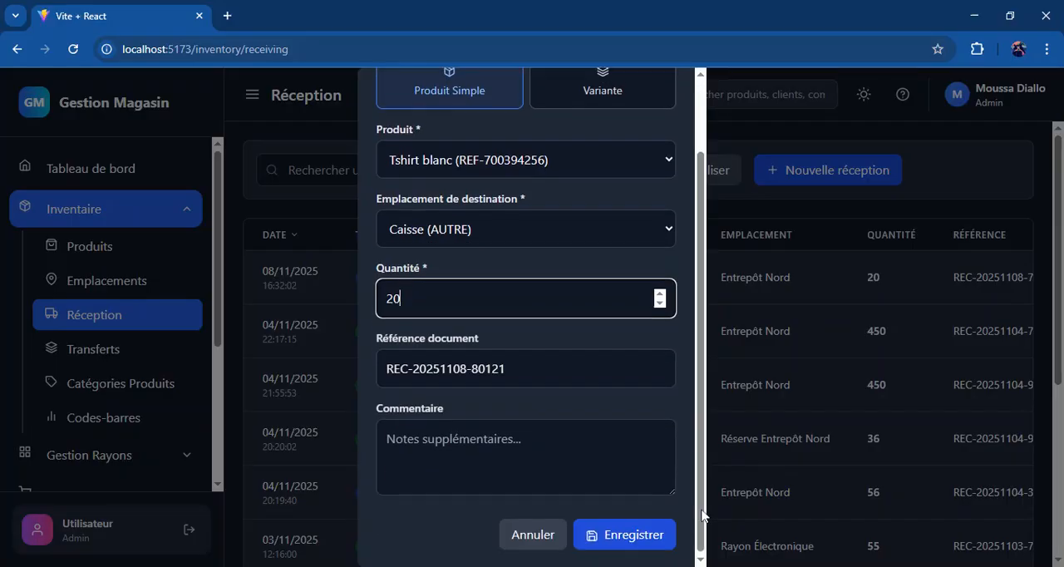
{"action": "left_click", "coordinate": [656, 526]}
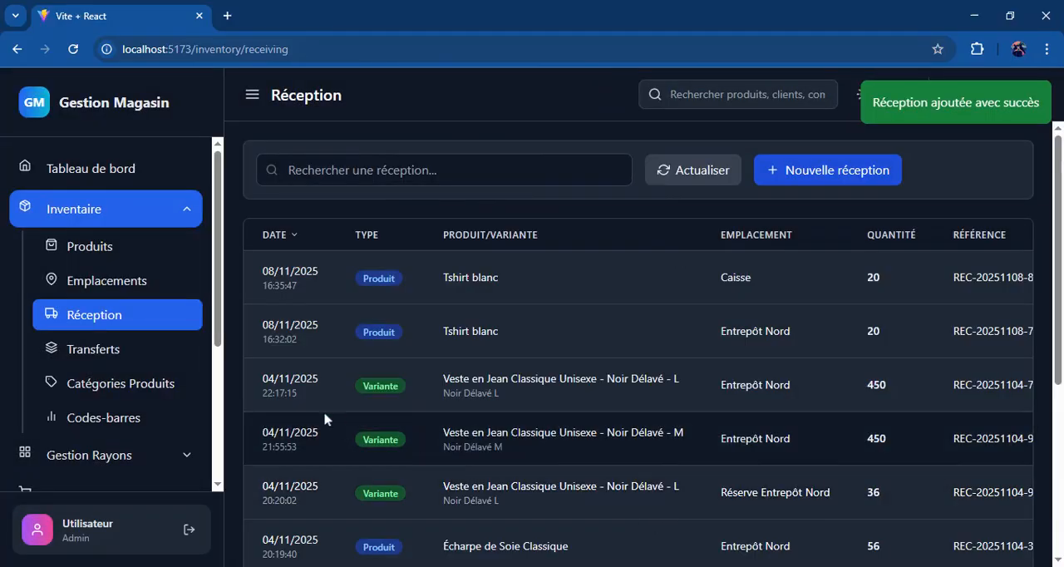
Step: Return to the Caisse page and load the pending 5000 FCFA proforma into the cart
{"action": "left_click", "coordinate": [187, 218]}
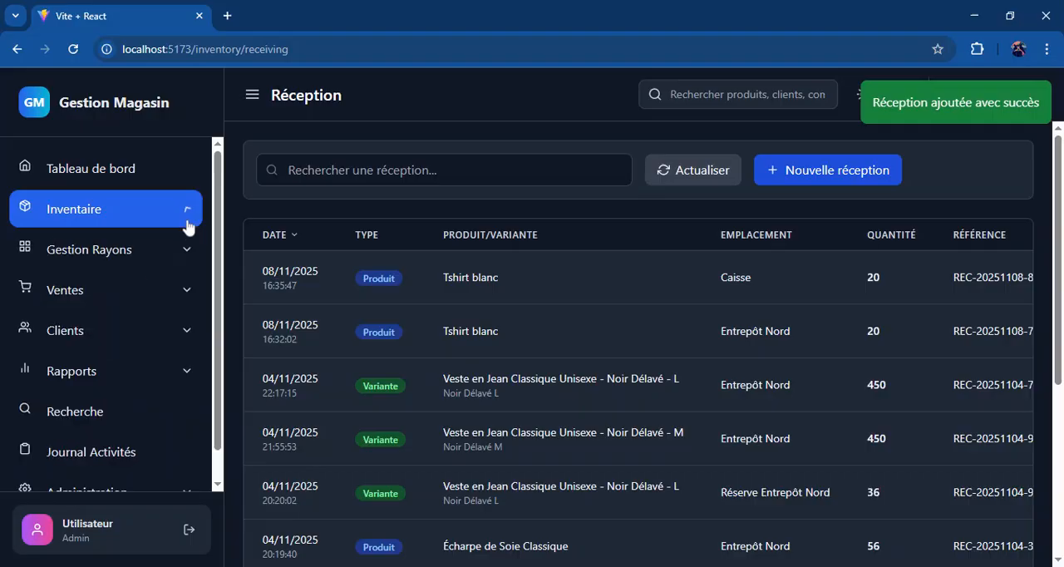
{"action": "left_click", "coordinate": [172, 289]}
{"action": "left_click", "coordinate": [152, 364]}
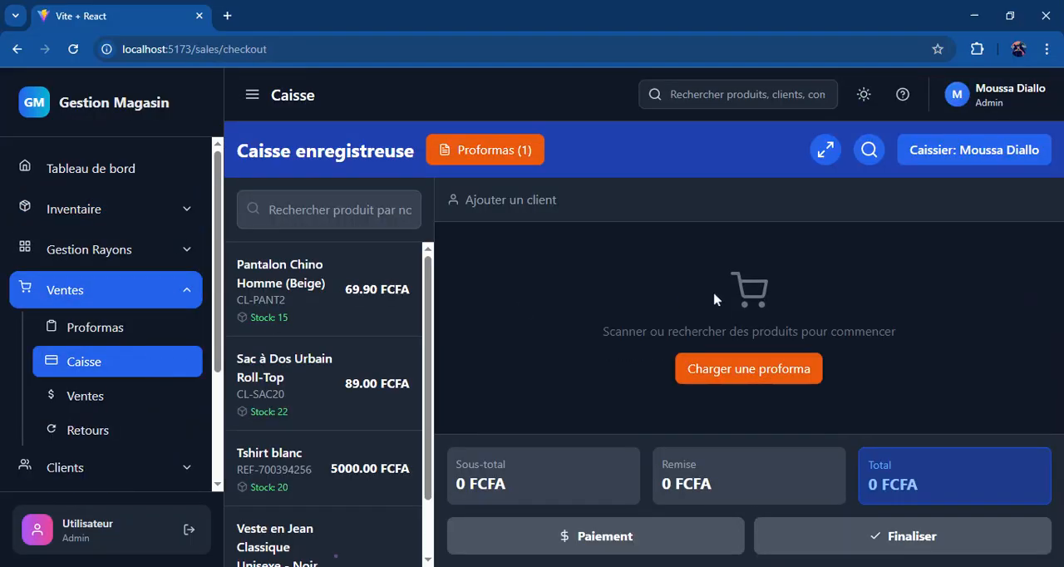
{"action": "left_click", "coordinate": [727, 368]}
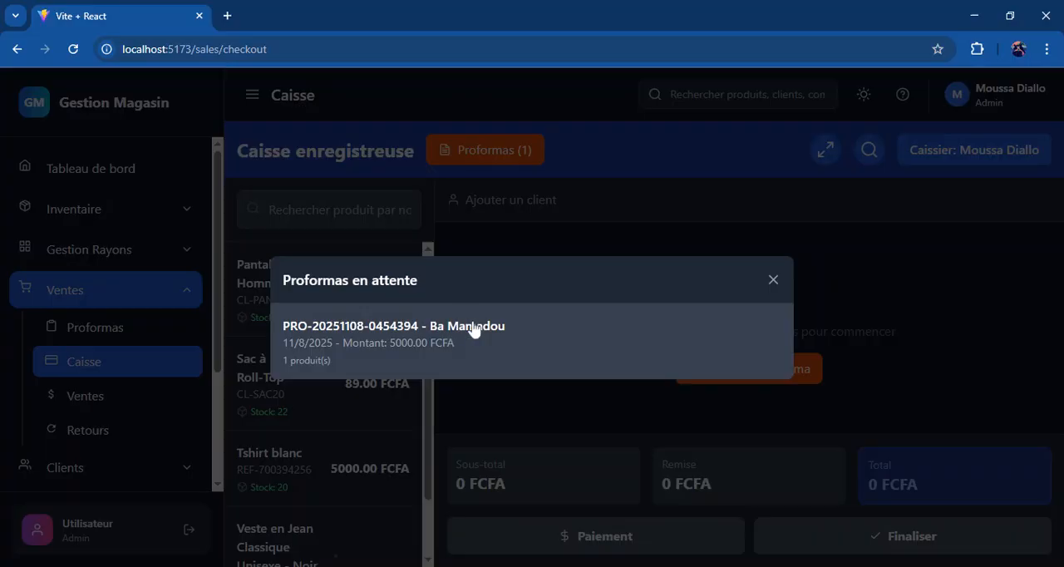
{"action": "left_click", "coordinate": [474, 331]}
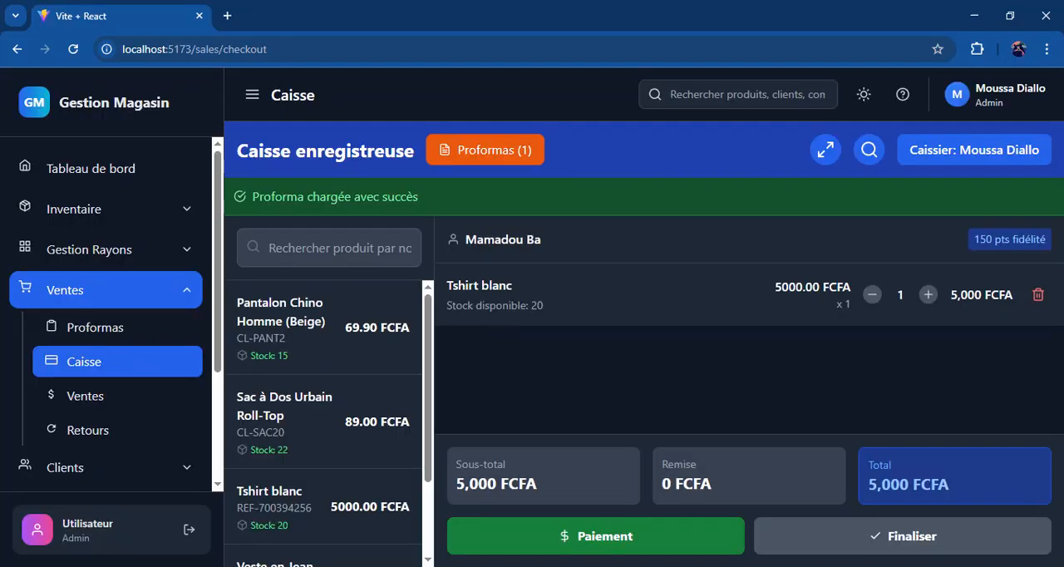
Step: Pay the loaded Tshirt blanc order with Mobile Money and finalize the sale
{"action": "left_click", "coordinate": [720, 550]}
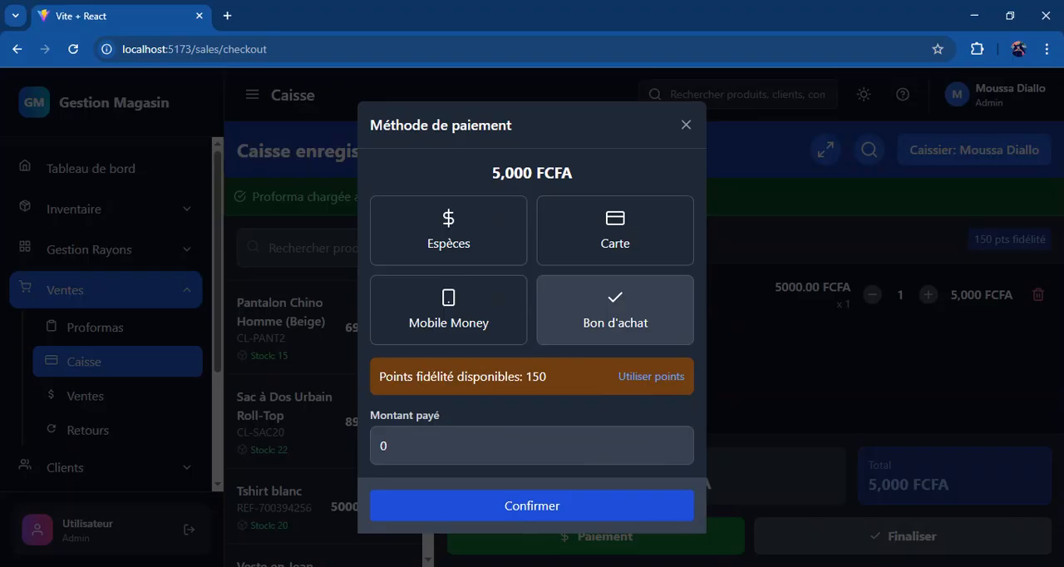
{"action": "left_click", "coordinate": [500, 323]}
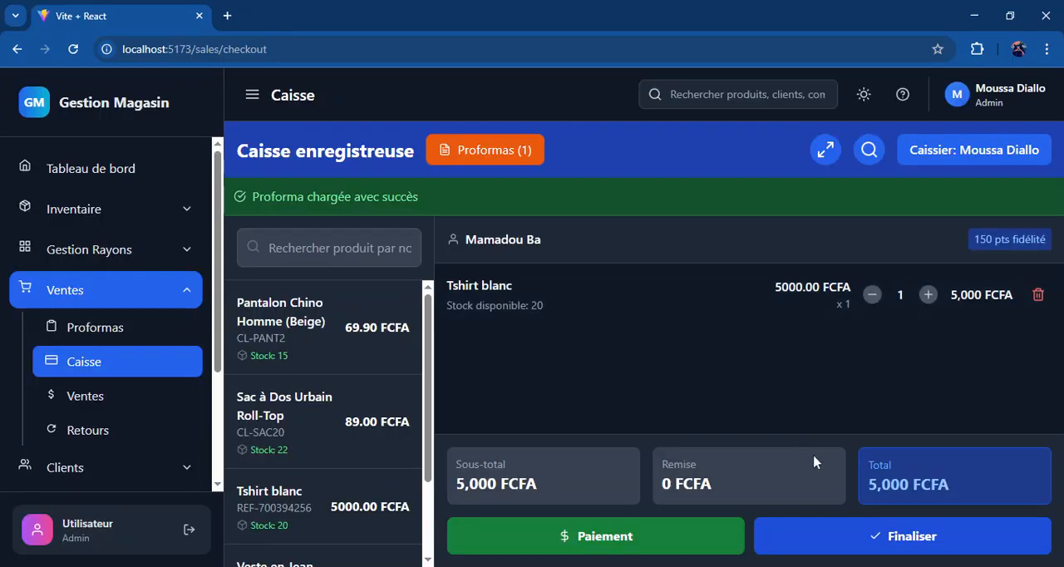
{"action": "left_click", "coordinate": [831, 537]}
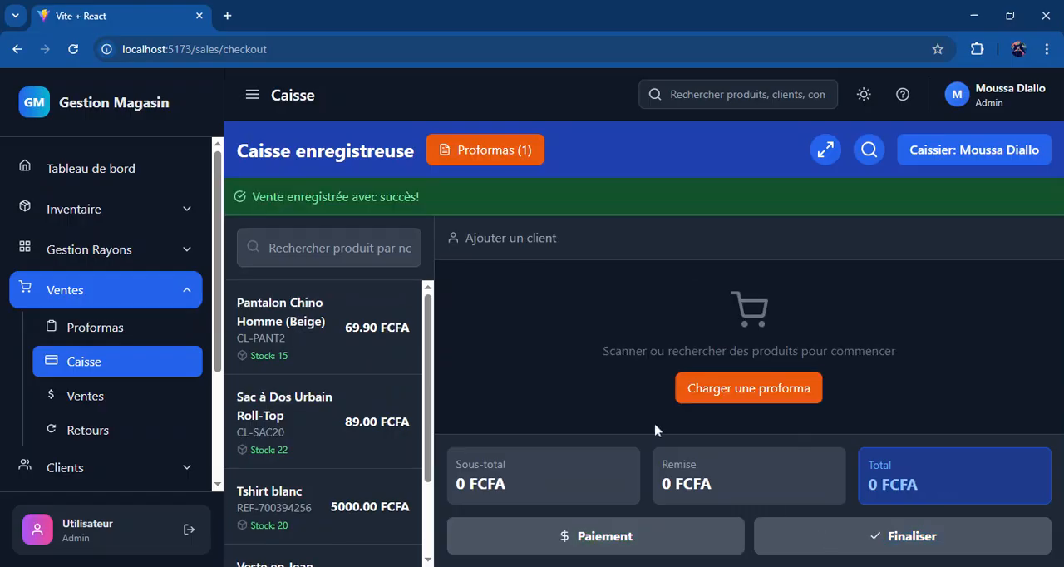
Step: Open the Ventes list and examine the details of the newest 5 000 F Mobile Money sale
{"action": "left_click", "coordinate": [132, 397]}
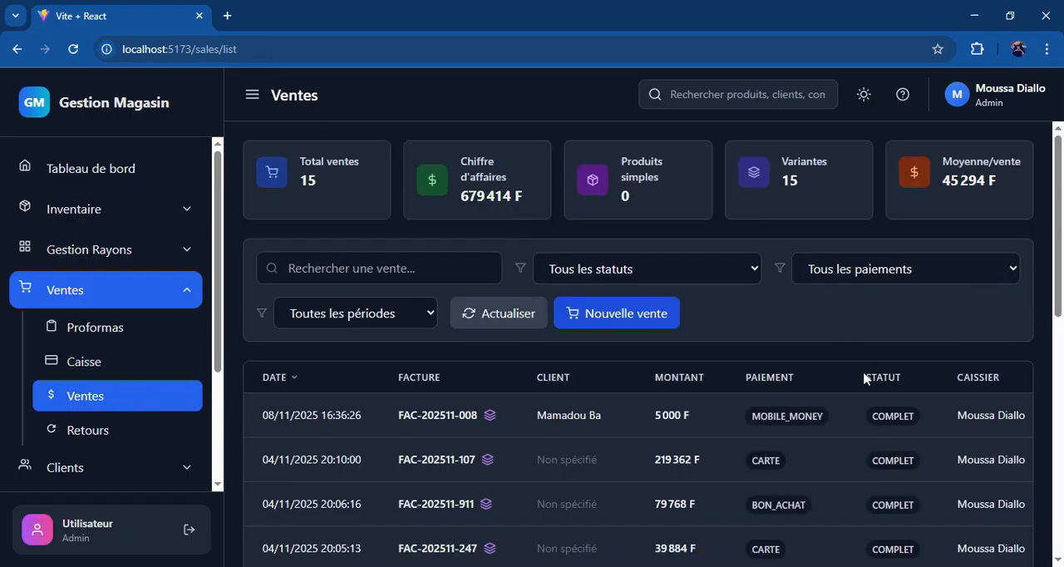
{"action": "scroll", "coordinate": [755, 459], "scroll_direction": "right", "scroll_amount": 3}
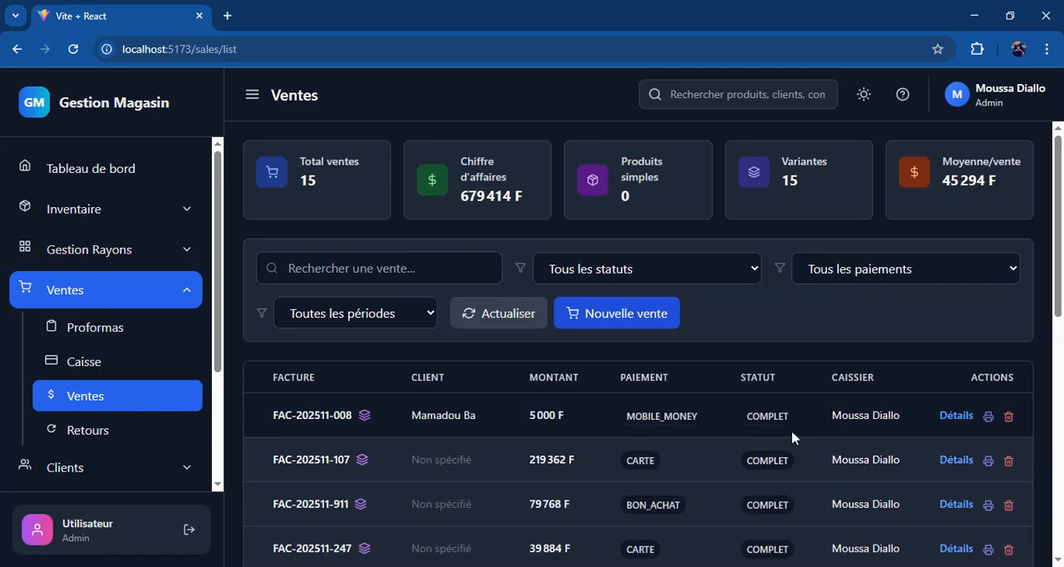
{"action": "left_click", "coordinate": [961, 421]}
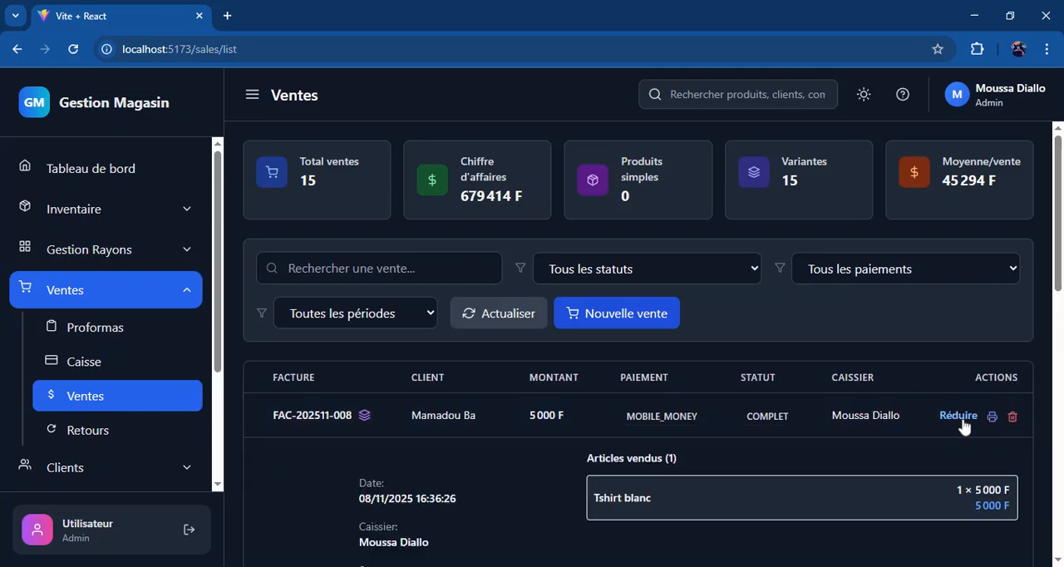
{"action": "scroll", "coordinate": [962, 427], "scroll_direction": "down", "scroll_amount": 3}
{"action": "scroll", "coordinate": [520, 419], "scroll_direction": "left", "scroll_amount": 1}
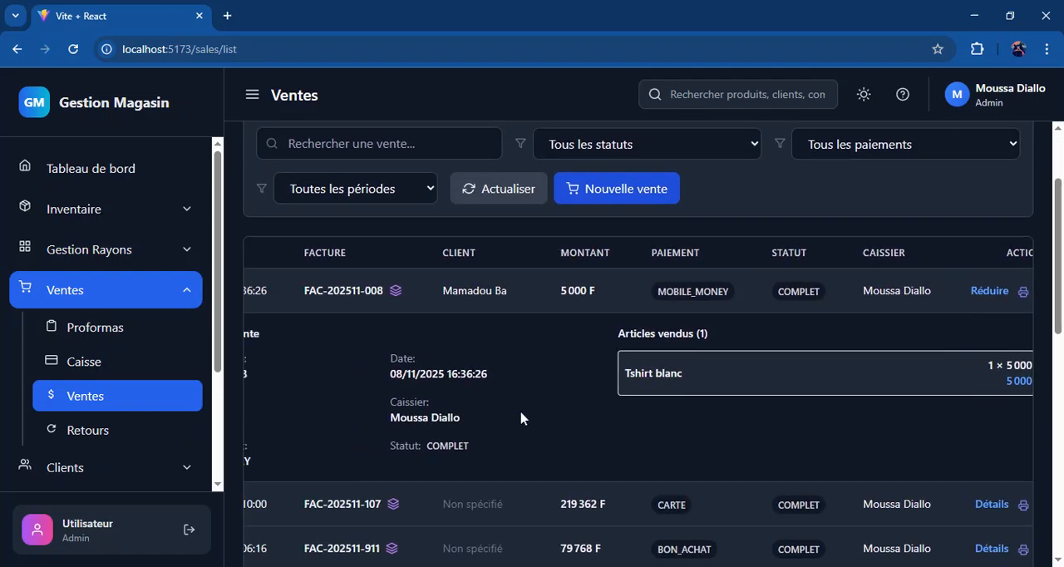
{"action": "scroll", "coordinate": [521, 418], "scroll_direction": "left", "scroll_amount": 2}
{"action": "scroll", "coordinate": [520, 419], "scroll_direction": "right", "scroll_amount": 3}
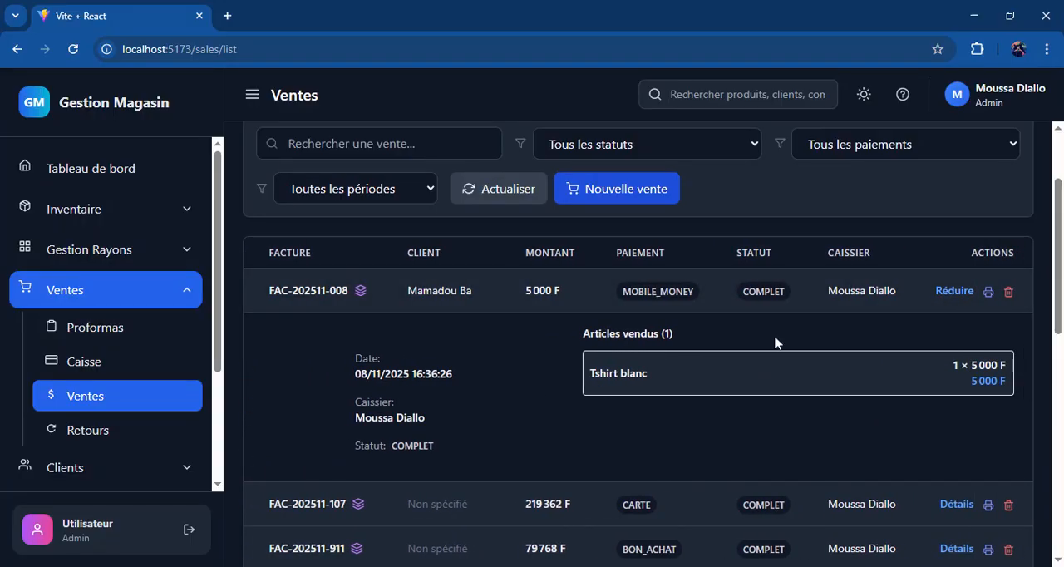
Step: Request the printout of the newest sale's invoice, then collapse its details and look over the sales list
{"action": "left_click", "coordinate": [989, 292]}
{"action": "left_click", "coordinate": [948, 292]}
{"action": "scroll", "coordinate": [948, 296], "scroll_direction": "left", "scroll_amount": 3}
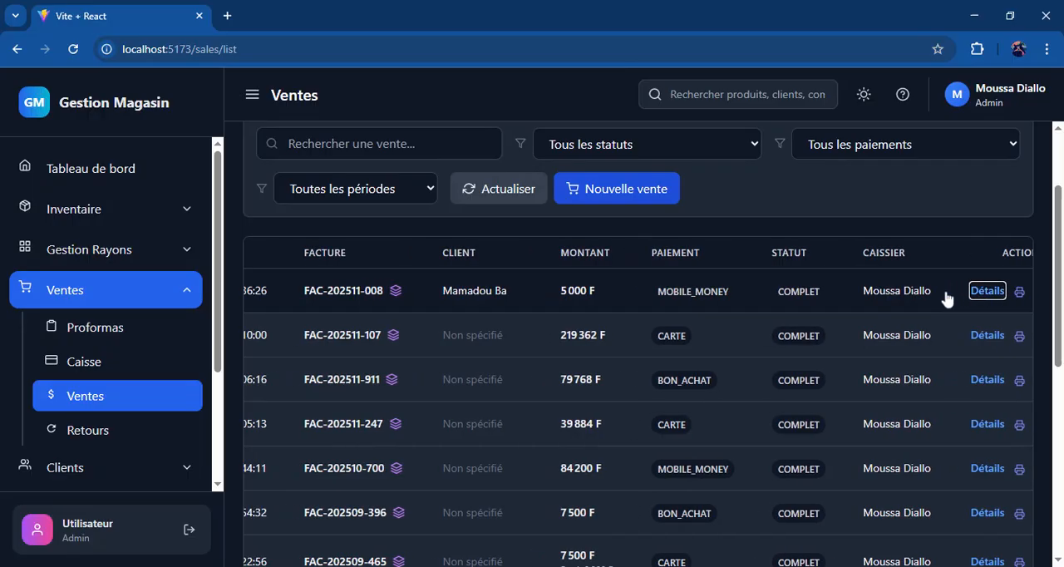
{"action": "scroll", "coordinate": [948, 296], "scroll_direction": "right", "scroll_amount": 1}
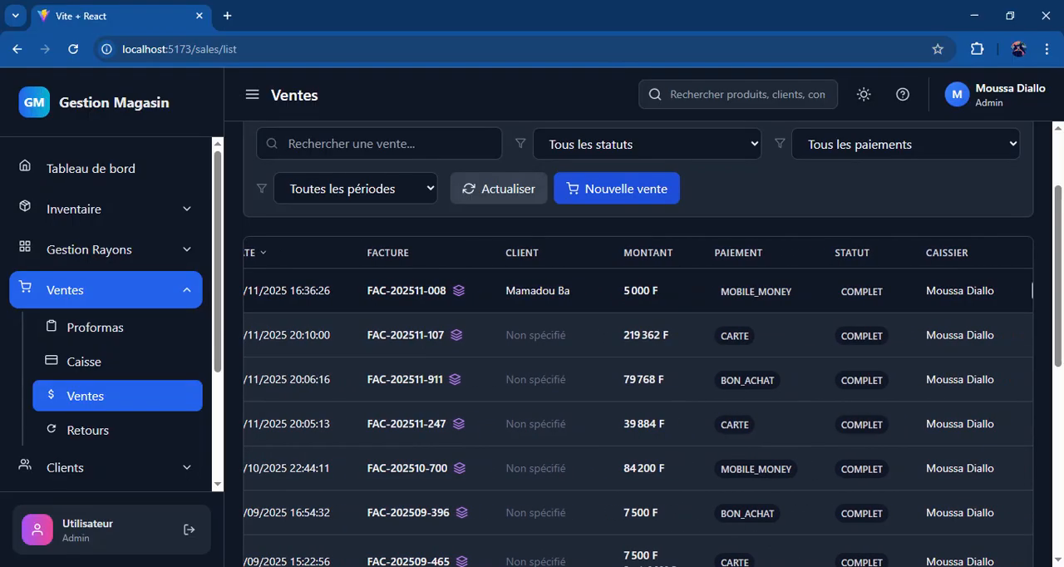
{"action": "scroll", "coordinate": [1032, 290], "scroll_direction": "left", "scroll_amount": 1}
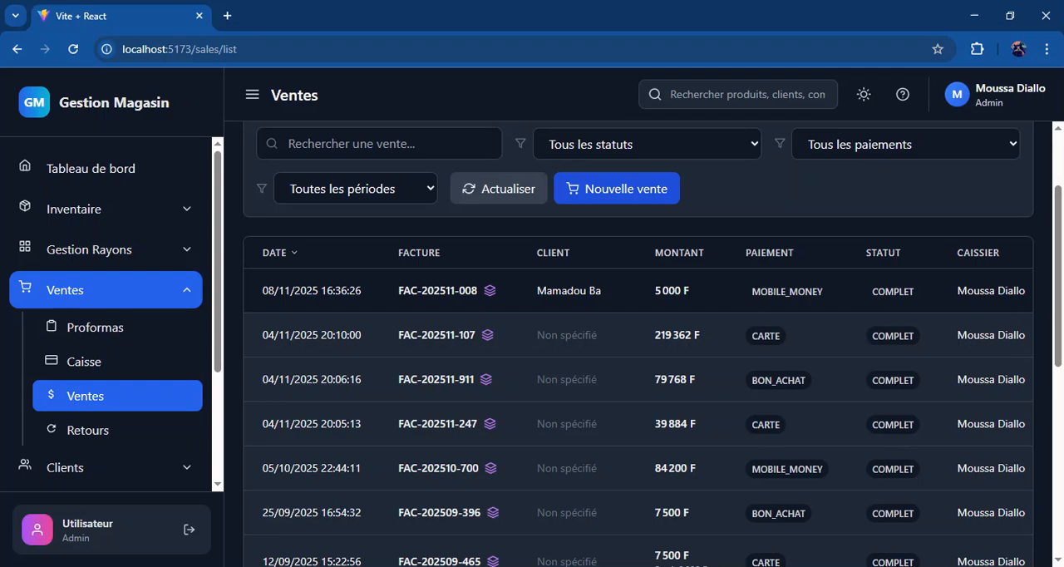
{"action": "scroll", "coordinate": [639, 344], "scroll_direction": "up", "scroll_amount": 3}
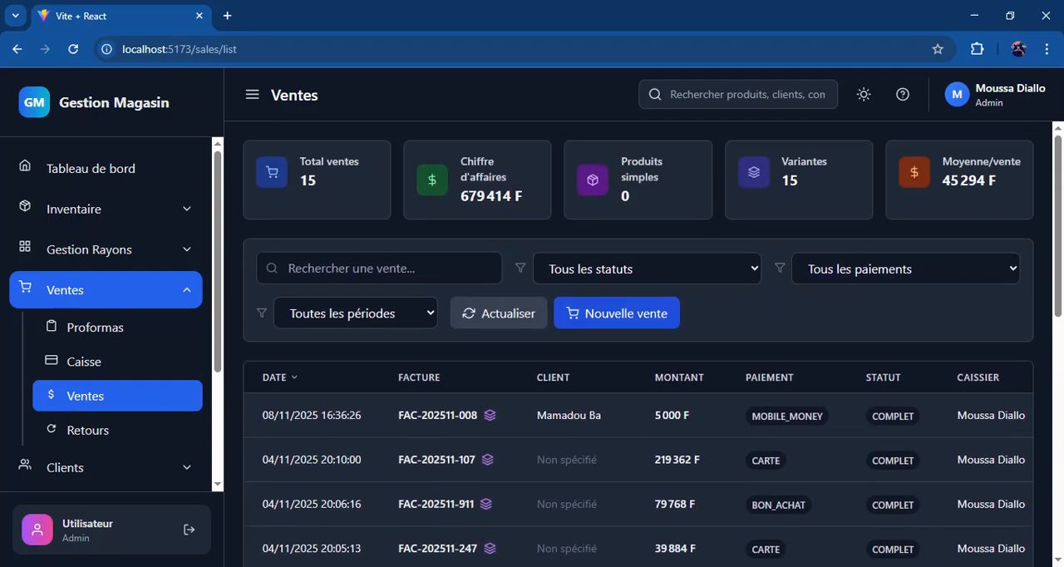
Step: Review the Retours page and its new return form, then cancel the form without entering anything
{"action": "left_click", "coordinate": [195, 439]}
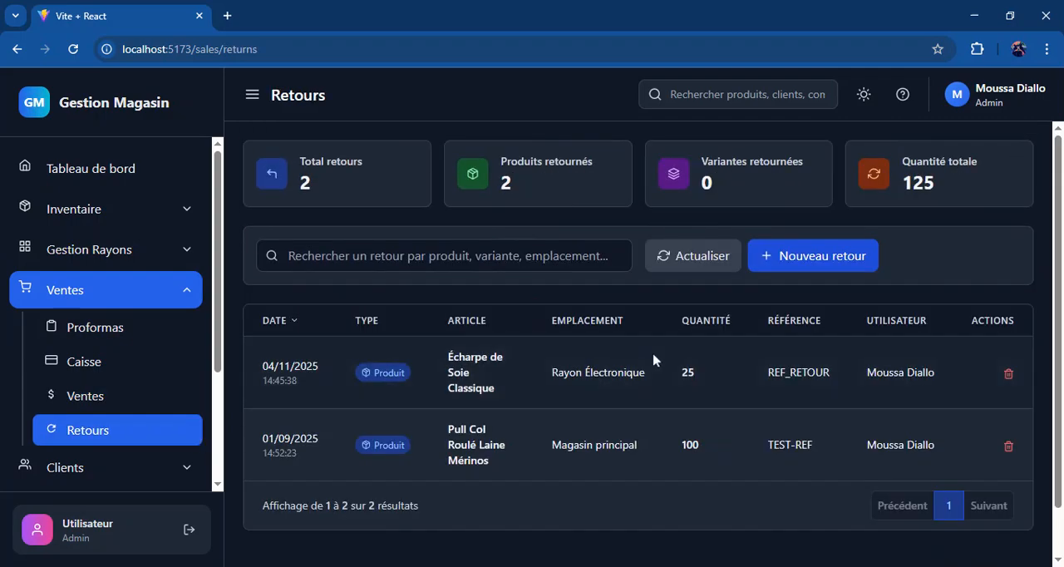
{"action": "scroll", "coordinate": [713, 372], "scroll_direction": "down", "scroll_amount": 1}
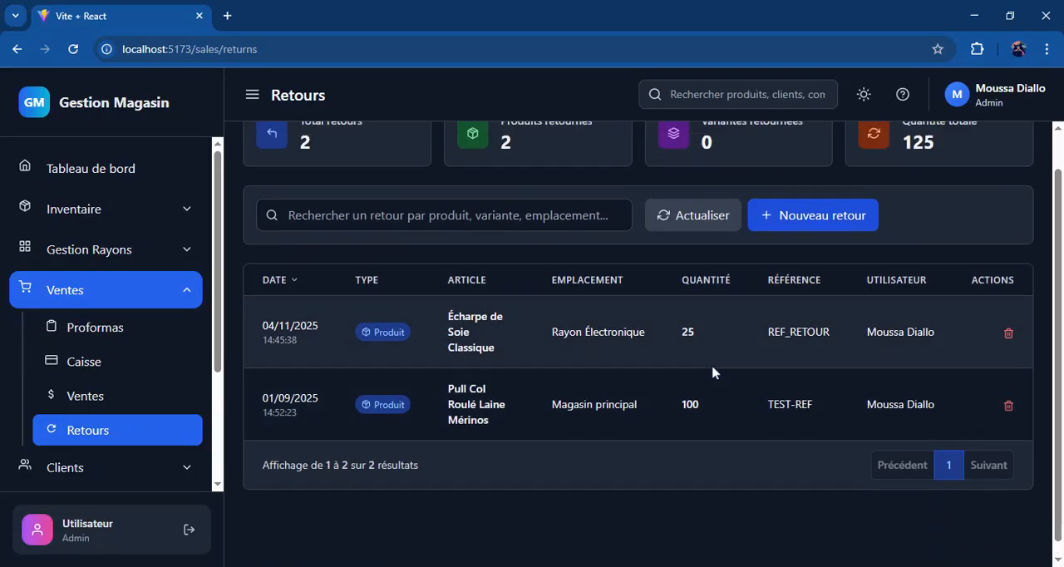
{"action": "scroll", "coordinate": [712, 371], "scroll_direction": "up", "scroll_amount": 1}
{"action": "left_click", "coordinate": [815, 265]}
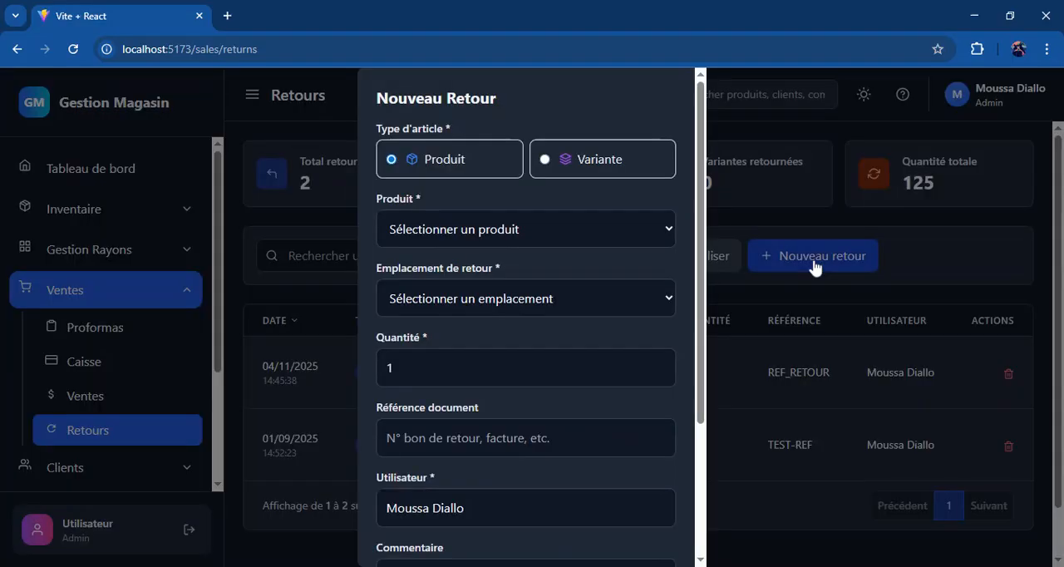
{"action": "scroll", "coordinate": [703, 499], "scroll_direction": "down", "scroll_amount": 3}
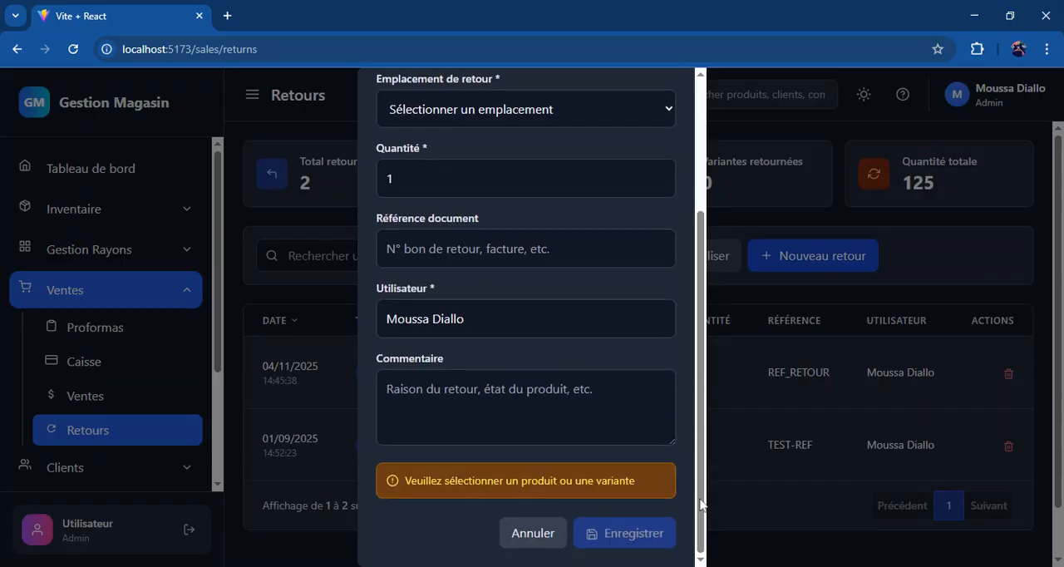
{"action": "left_click", "coordinate": [528, 531]}
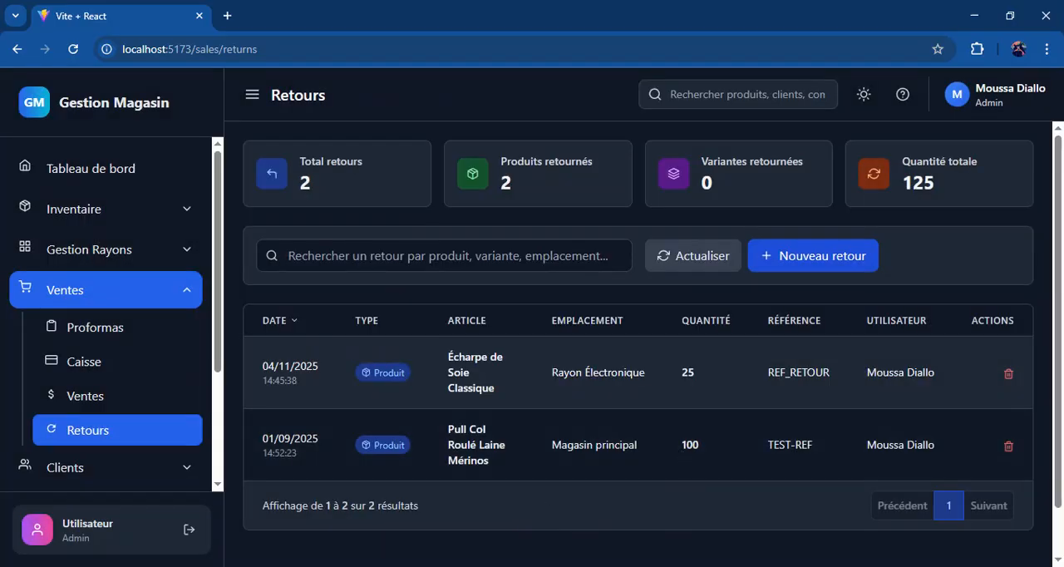
Step: Open the Bons d'achat page in the Clients section
{"action": "left_click", "coordinate": [159, 294]}
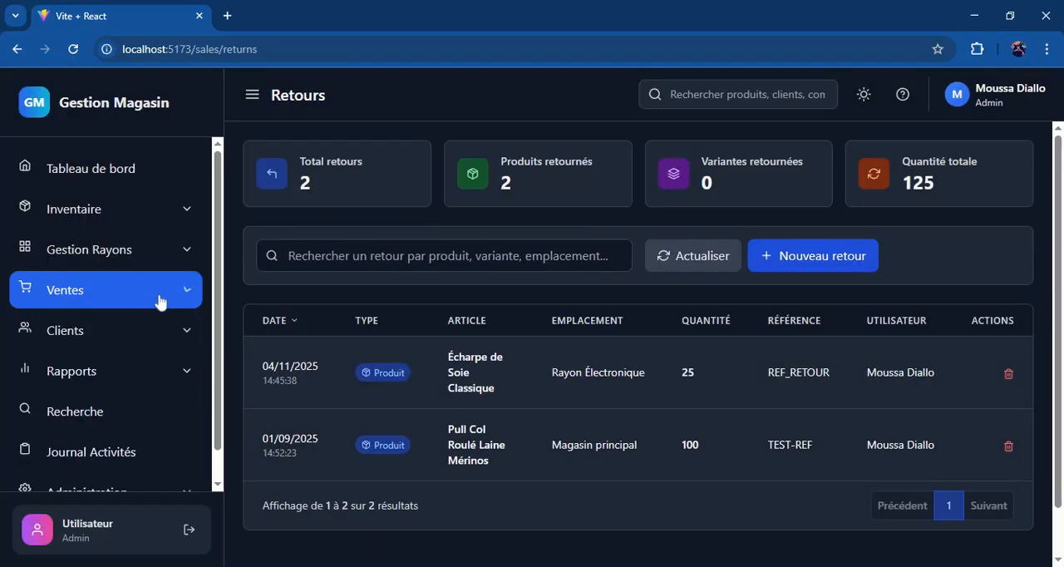
{"action": "left_click", "coordinate": [156, 350]}
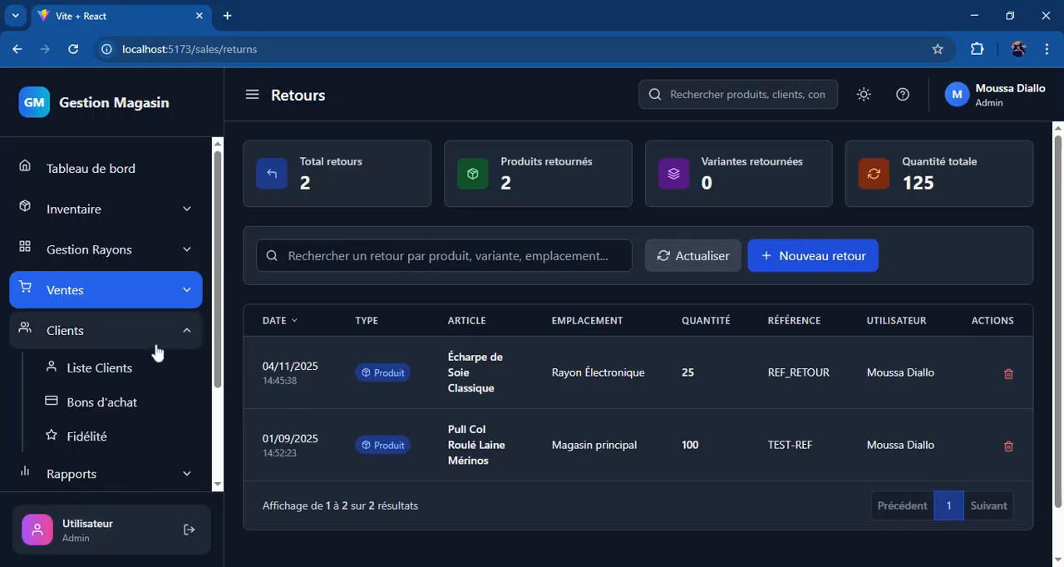
{"action": "left_click", "coordinate": [163, 409]}
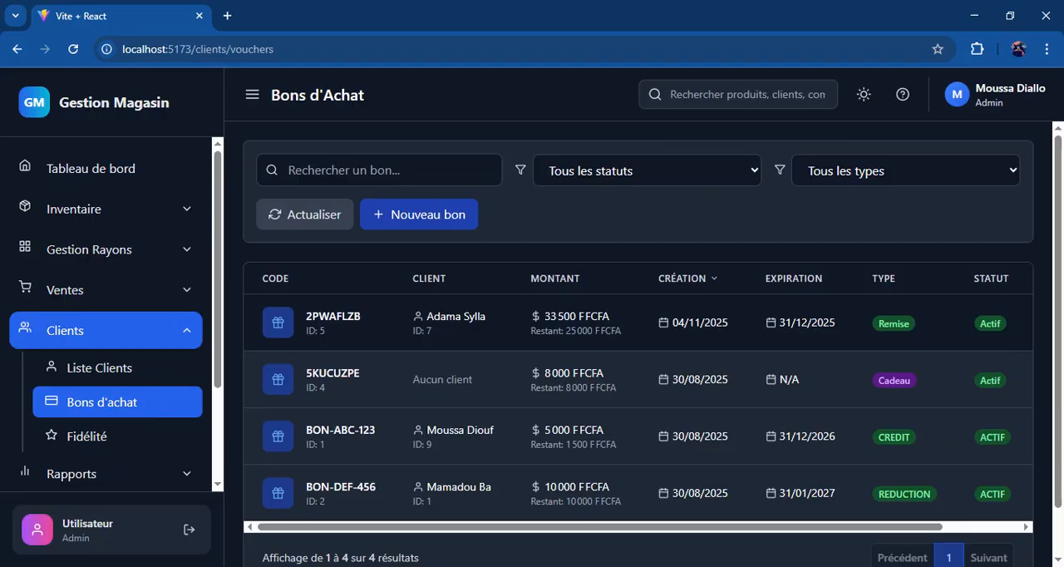
Step: Start a new Remise voucher, look over its form and generate the voucher code
{"action": "left_click", "coordinate": [428, 231]}
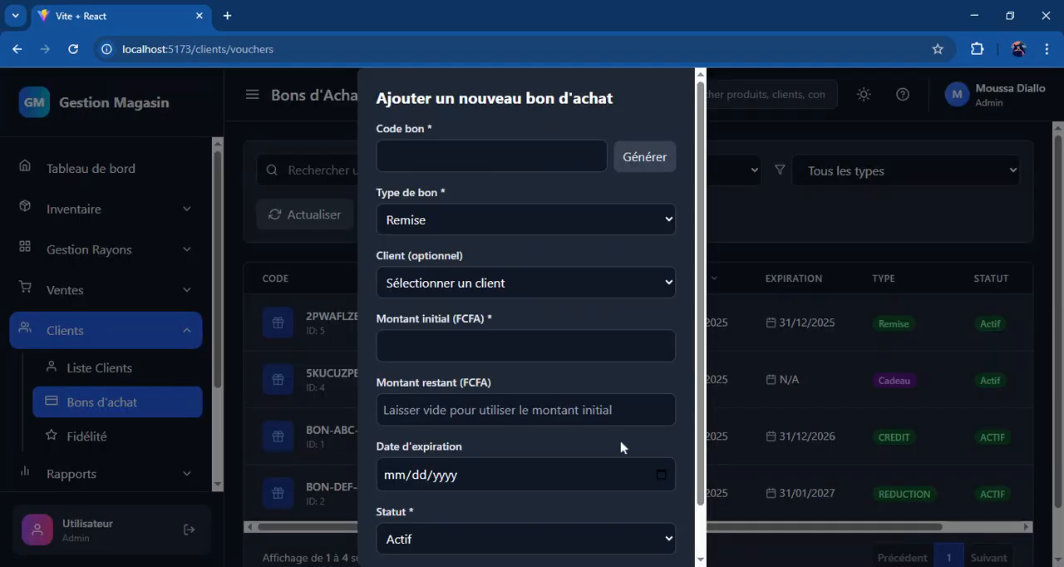
{"action": "scroll", "coordinate": [701, 523], "scroll_direction": "down", "scroll_amount": 2}
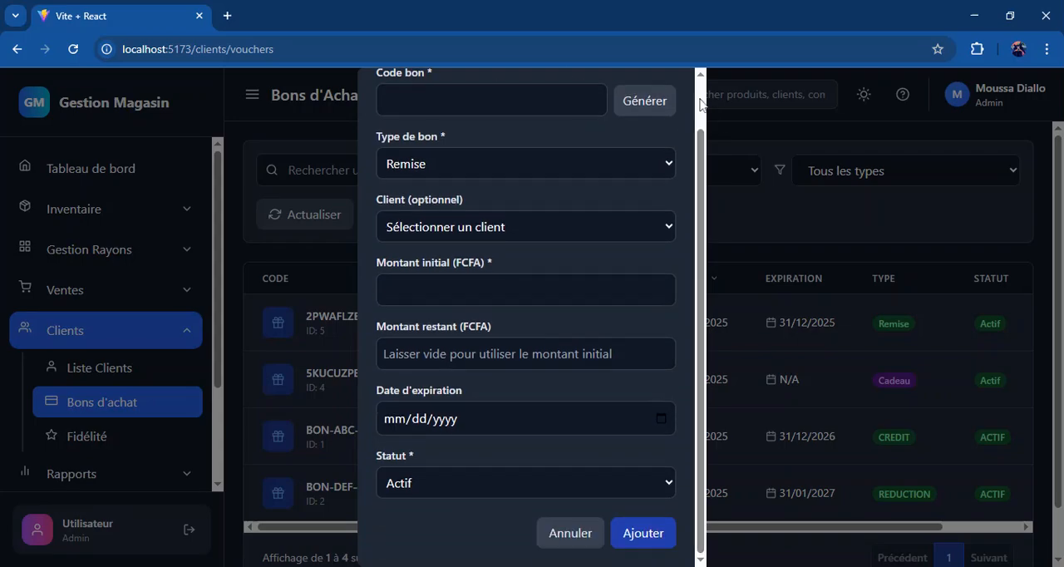
{"action": "scroll", "coordinate": [703, 102], "scroll_direction": "up", "scroll_amount": 2}
{"action": "left_click", "coordinate": [631, 165]}
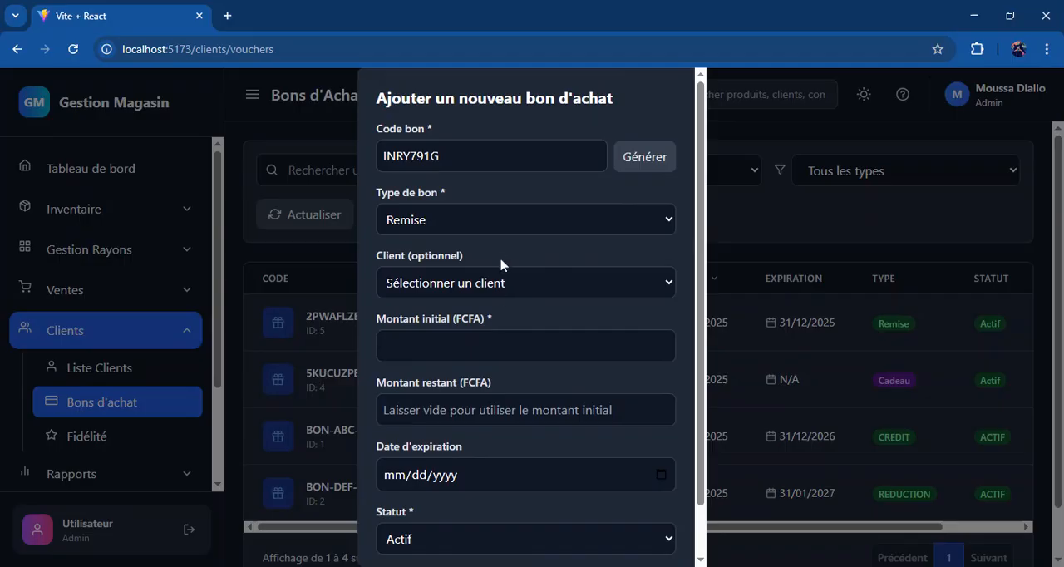
Step: Set the new voucher's initial amount to 35000 FCFA and leave the remaining amount empty
{"action": "scroll", "coordinate": [700, 523], "scroll_direction": "down", "scroll_amount": 1}
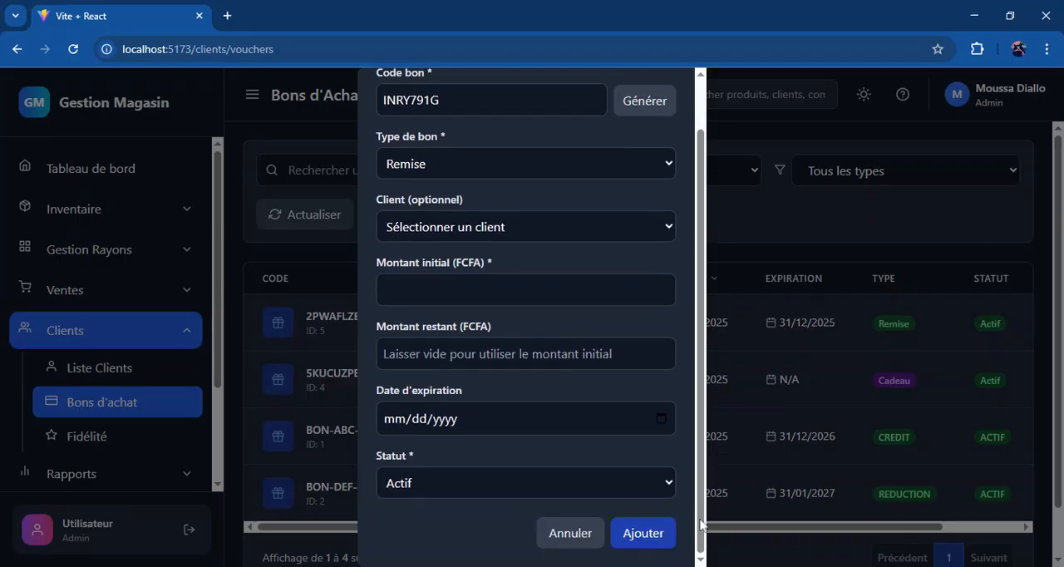
{"action": "left_click", "coordinate": [499, 290]}
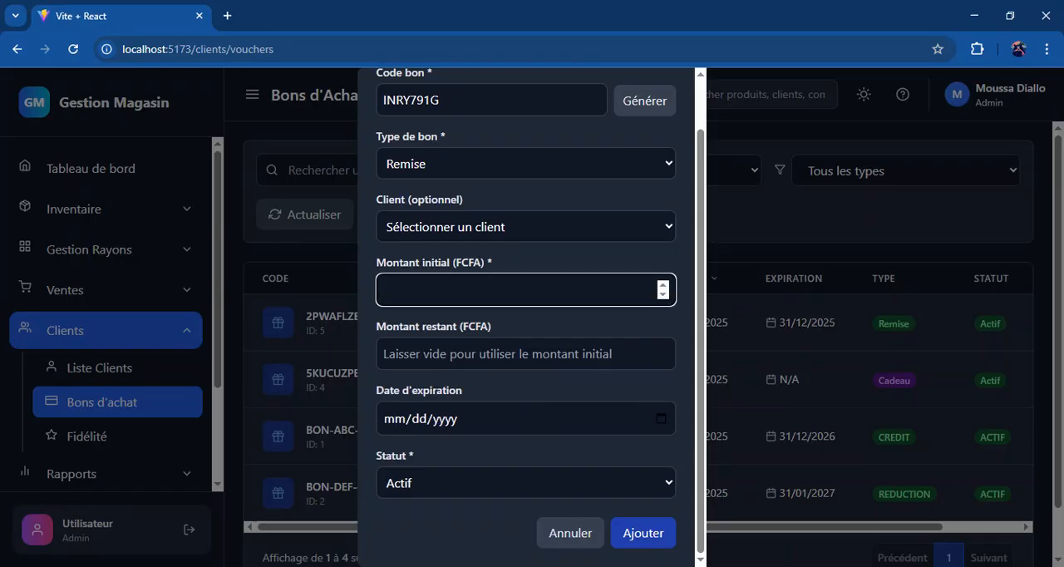
{"action": "type", "text": "35000"}
{"action": "key", "text": "Tab"}
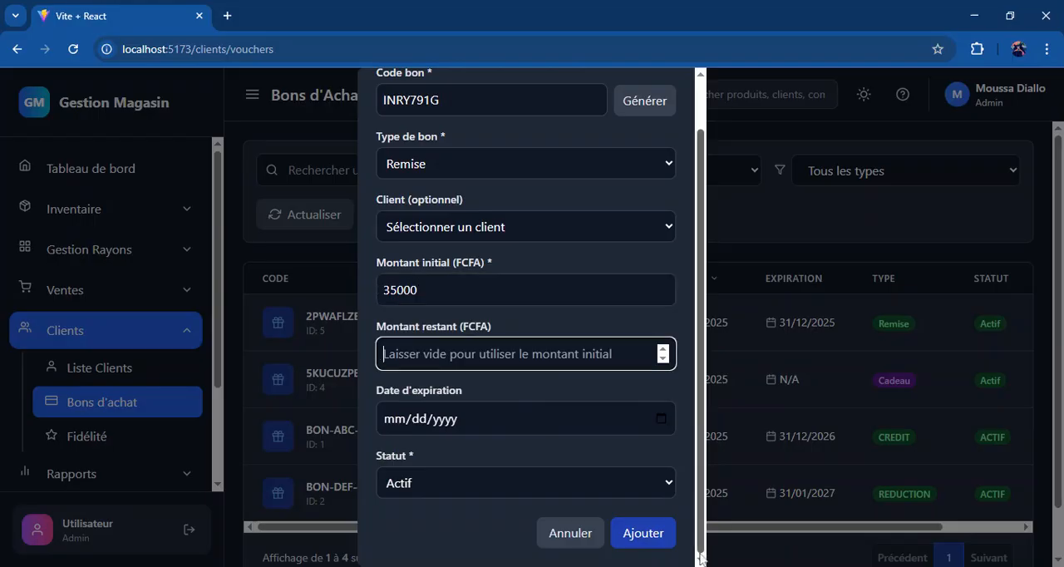
Step: Set the voucher's expiration date to 02/12/2025 and add the voucher with the Actif status
{"action": "left_click", "coordinate": [402, 428]}
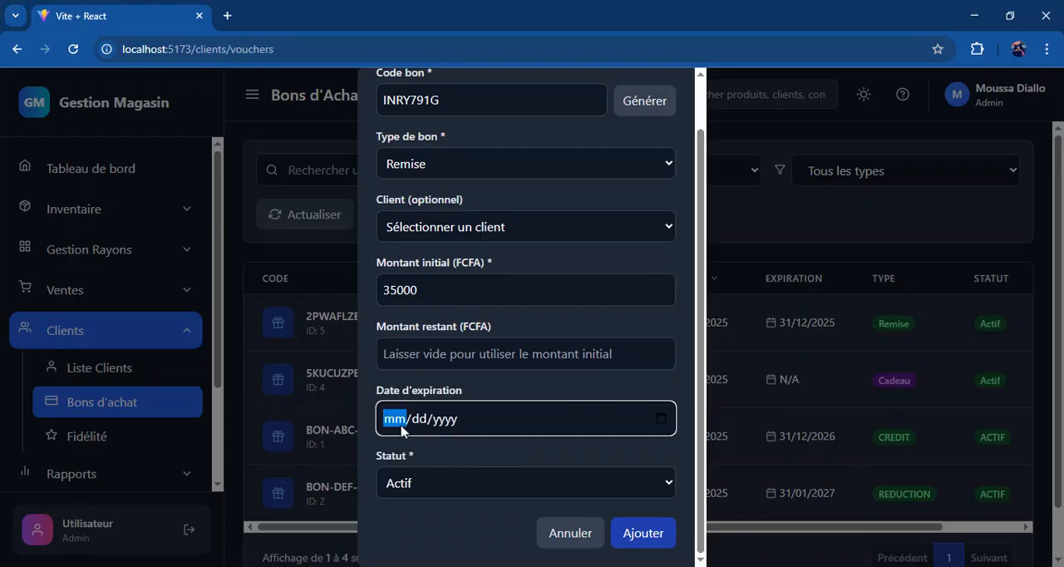
{"action": "type", "text": "02/12/2025"}
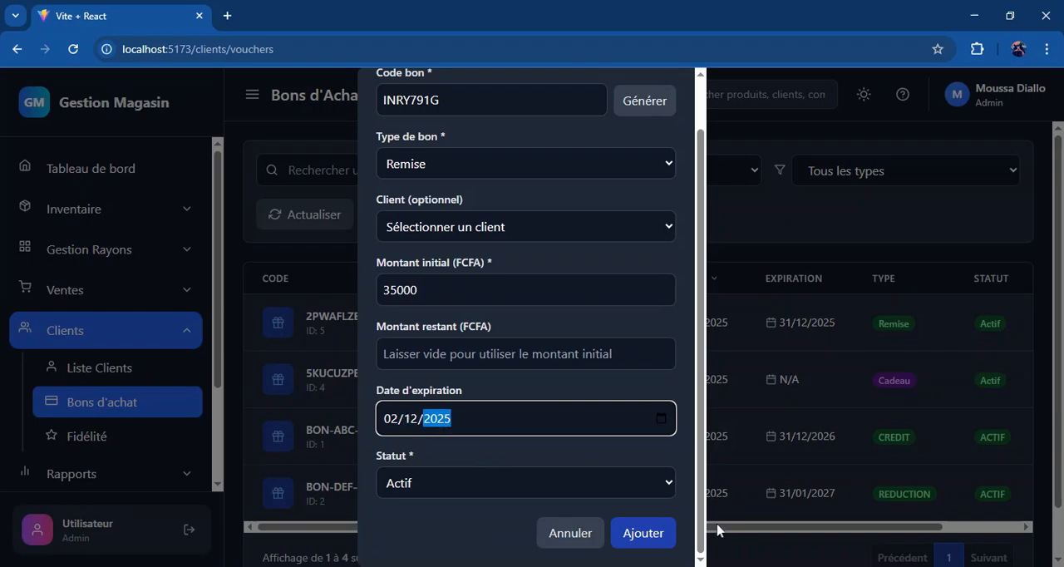
{"action": "left_click", "coordinate": [654, 521]}
{"action": "left_click", "coordinate": [653, 522]}
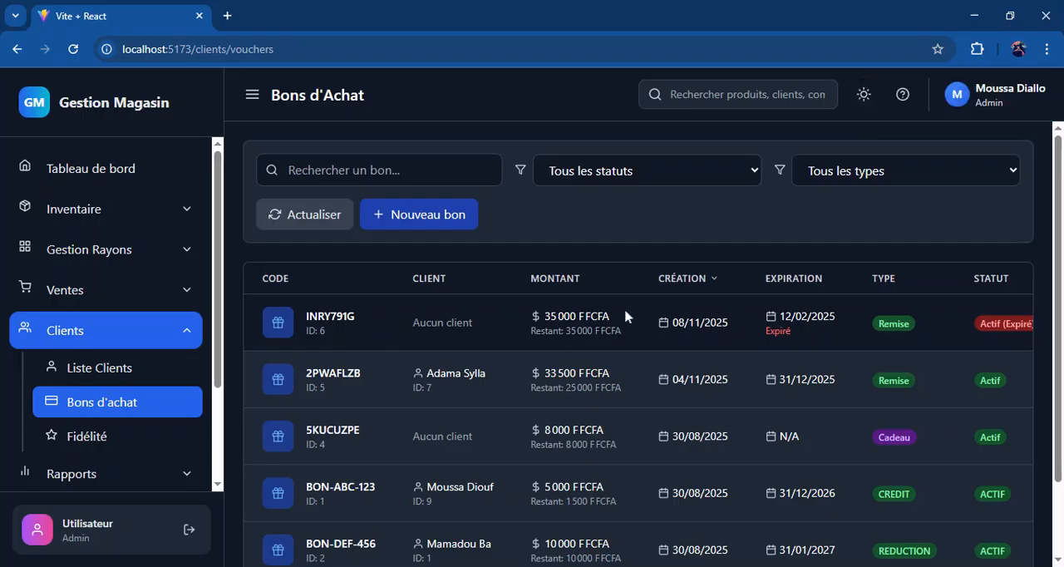
Step: Examine the details of the newly added 35 000 FCFA voucher, then collapse them
{"action": "scroll", "coordinate": [625, 316], "scroll_direction": "right", "scroll_amount": 3}
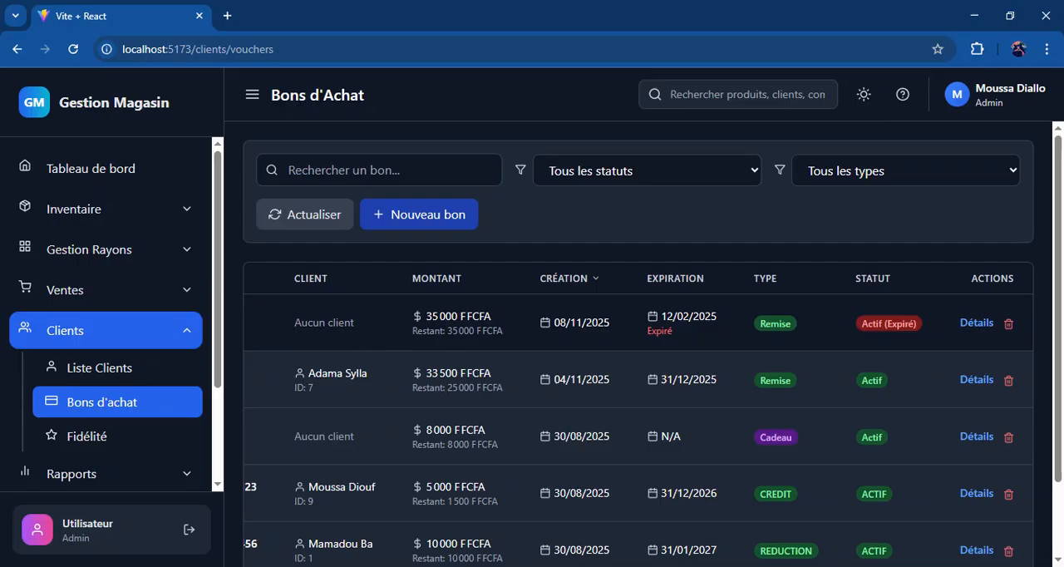
{"action": "left_click", "coordinate": [975, 324]}
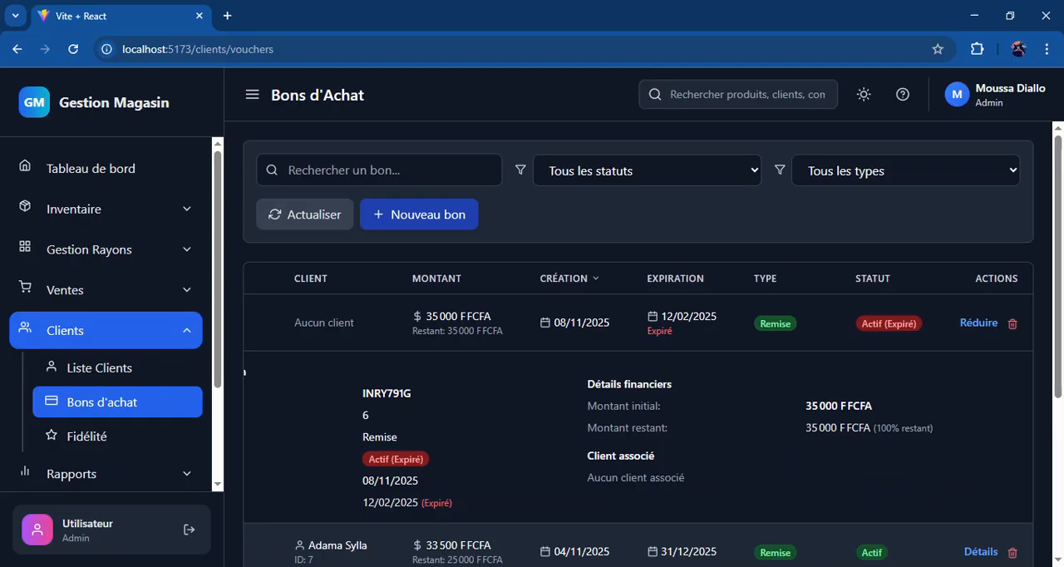
{"action": "left_click", "coordinate": [977, 325]}
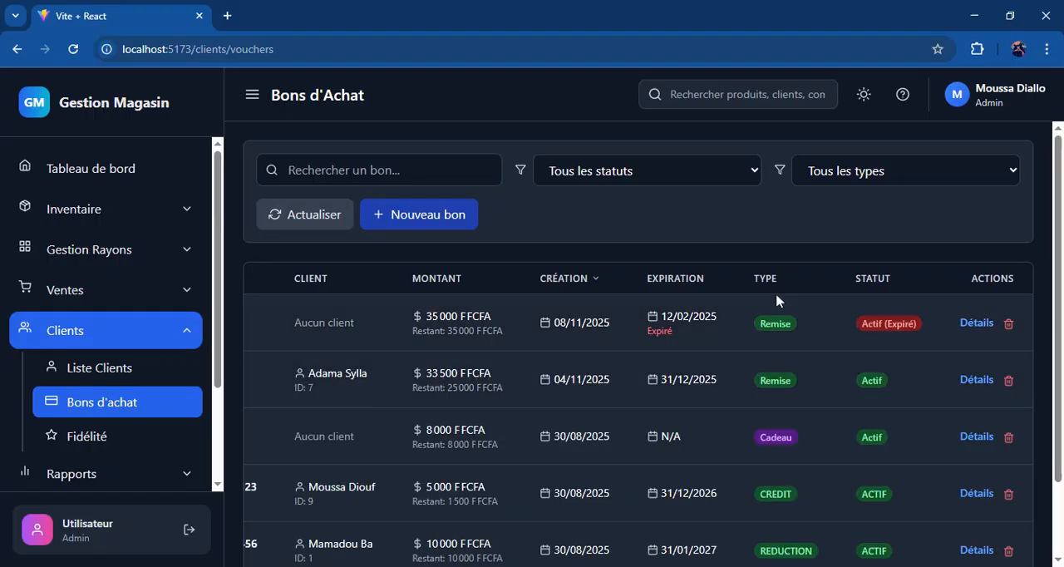
{"action": "scroll", "coordinate": [383, 385], "scroll_direction": "left", "scroll_amount": 3}
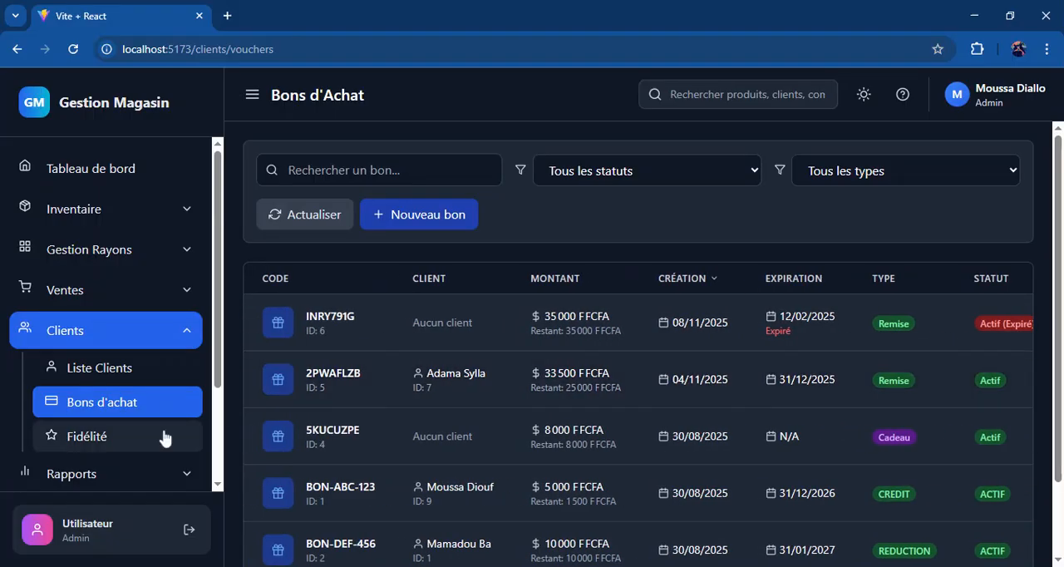
Step: Open the Fidélité page of the Clients section and look over the clients and their points
{"action": "left_click", "coordinate": [88, 436]}
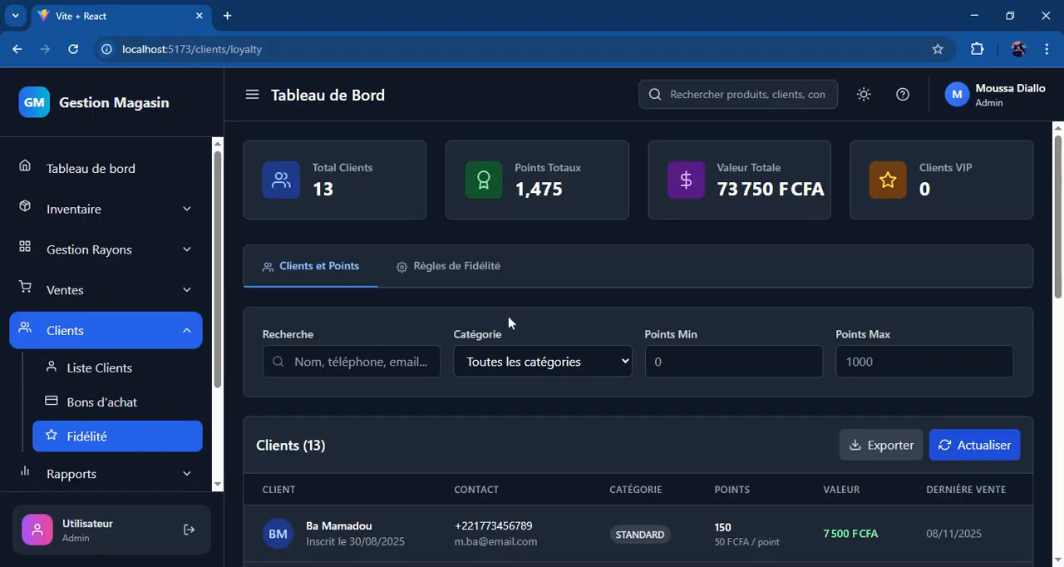
{"action": "scroll", "coordinate": [507, 323], "scroll_direction": "down", "scroll_amount": 10}
{"action": "scroll", "coordinate": [503, 325], "scroll_direction": "up", "scroll_amount": 10}
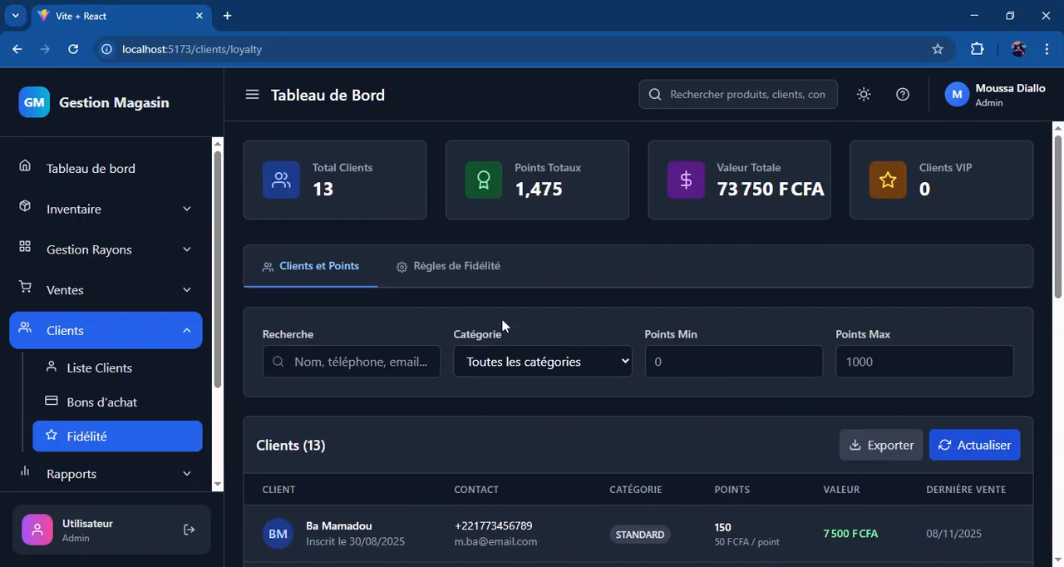
Step: Review the Règles de Fidélité and the new rule form with its client categories, then cancel without creating a rule
{"action": "left_click", "coordinate": [452, 268]}
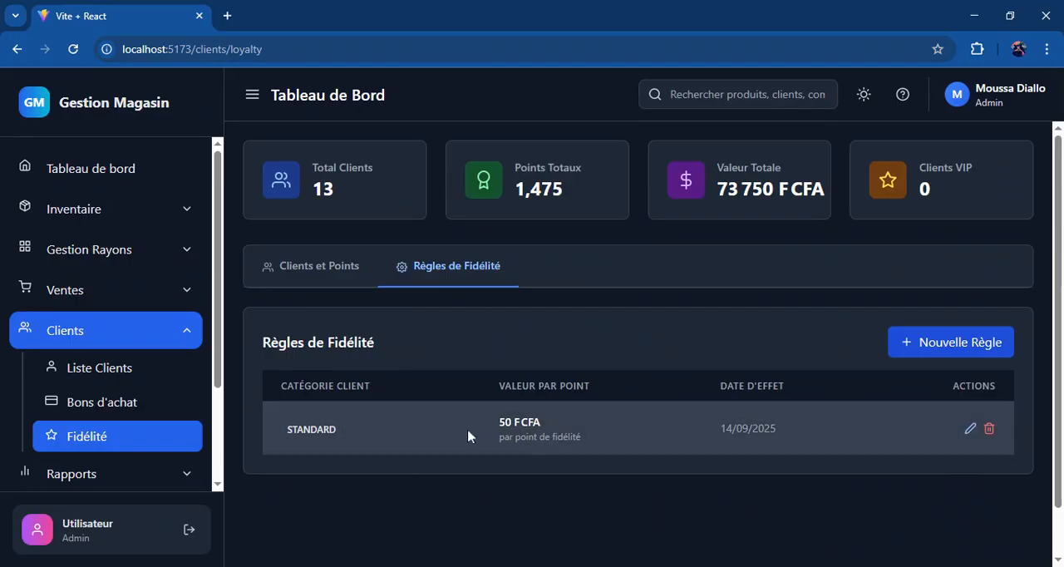
{"action": "left_click", "coordinate": [921, 347]}
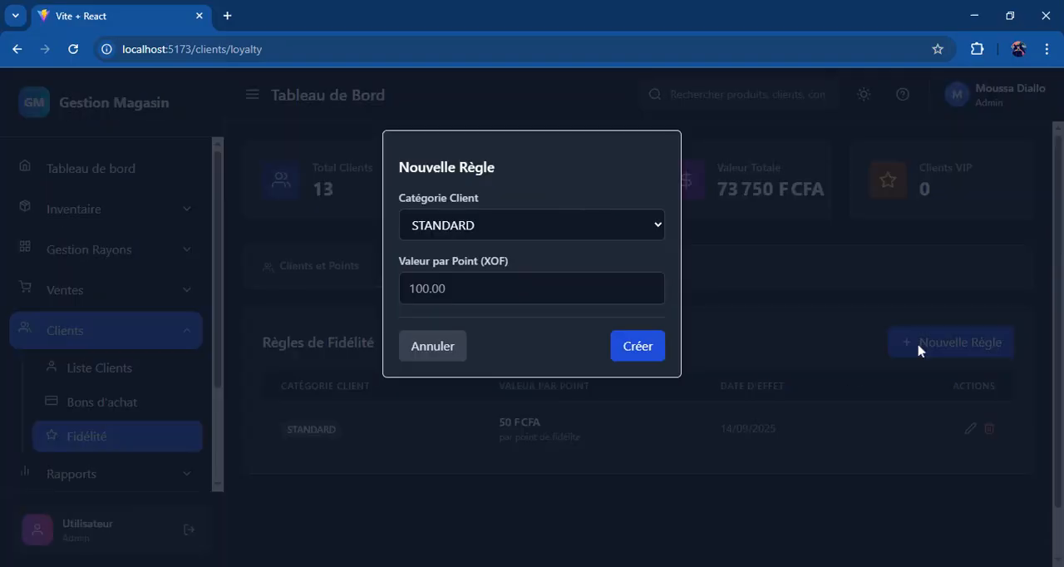
{"action": "left_click", "coordinate": [512, 225]}
{"action": "left_click", "coordinate": [408, 348]}
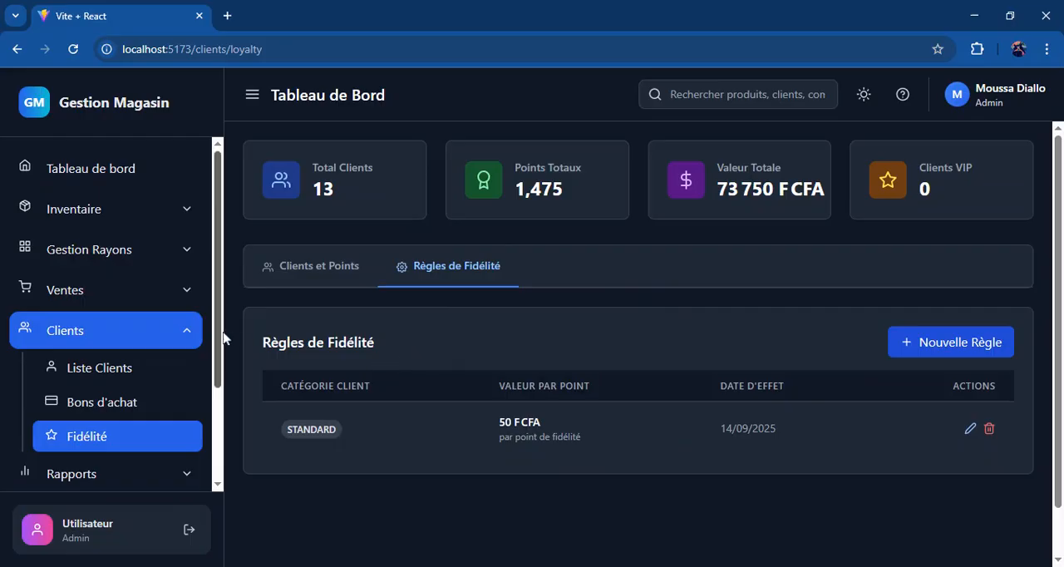
Step: Open the Ventes report in the Rapports section and look over its summary, filters and sales table
{"action": "left_click", "coordinate": [191, 333]}
{"action": "left_click", "coordinate": [163, 368]}
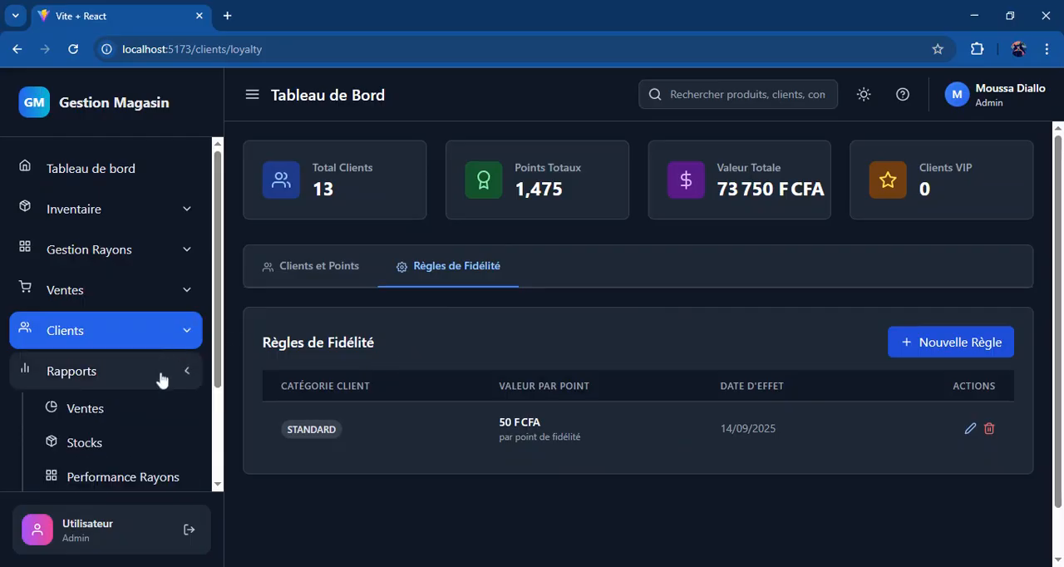
{"action": "left_click", "coordinate": [147, 412]}
{"action": "scroll", "coordinate": [569, 321], "scroll_direction": "down", "scroll_amount": 1}
{"action": "scroll", "coordinate": [571, 318], "scroll_direction": "up", "scroll_amount": 1}
{"action": "scroll", "coordinate": [571, 318], "scroll_direction": "down", "scroll_amount": 1}
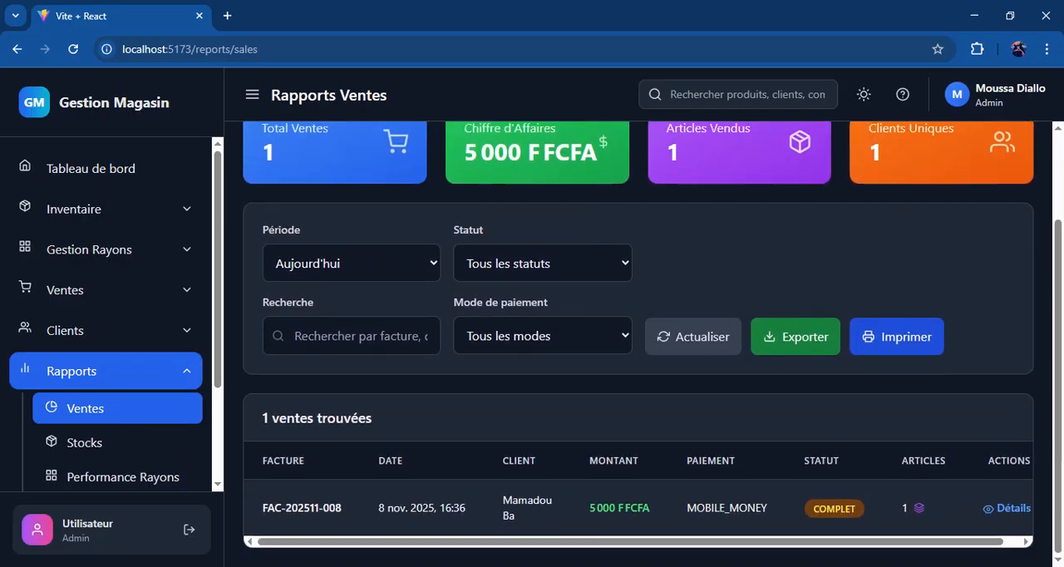
{"action": "scroll", "coordinate": [571, 319], "scroll_direction": "up", "scroll_amount": 1}
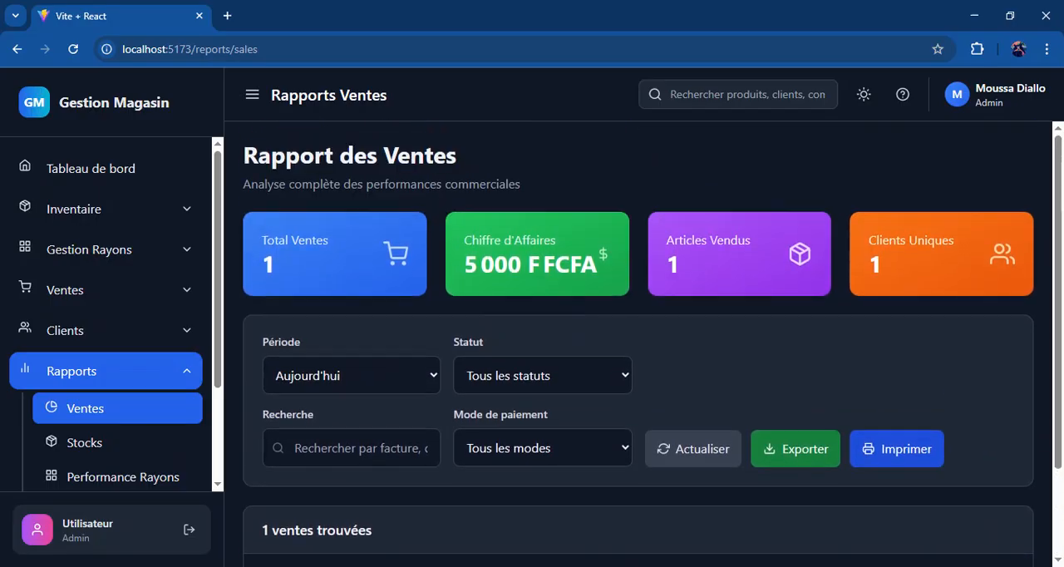
Step: Check the period choices of the sales report, leave Aujourd'hui selected and look over the filtered sales
{"action": "left_click", "coordinate": [408, 375]}
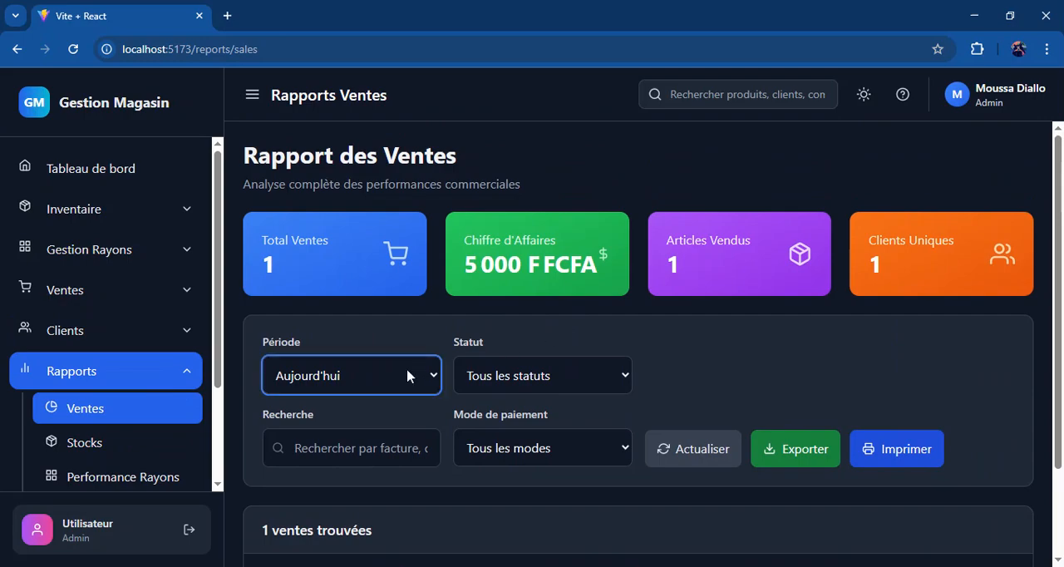
{"action": "left_click", "coordinate": [505, 332]}
{"action": "scroll", "coordinate": [505, 332], "scroll_direction": "down", "scroll_amount": 1}
{"action": "scroll", "coordinate": [505, 333], "scroll_direction": "up", "scroll_amount": 1}
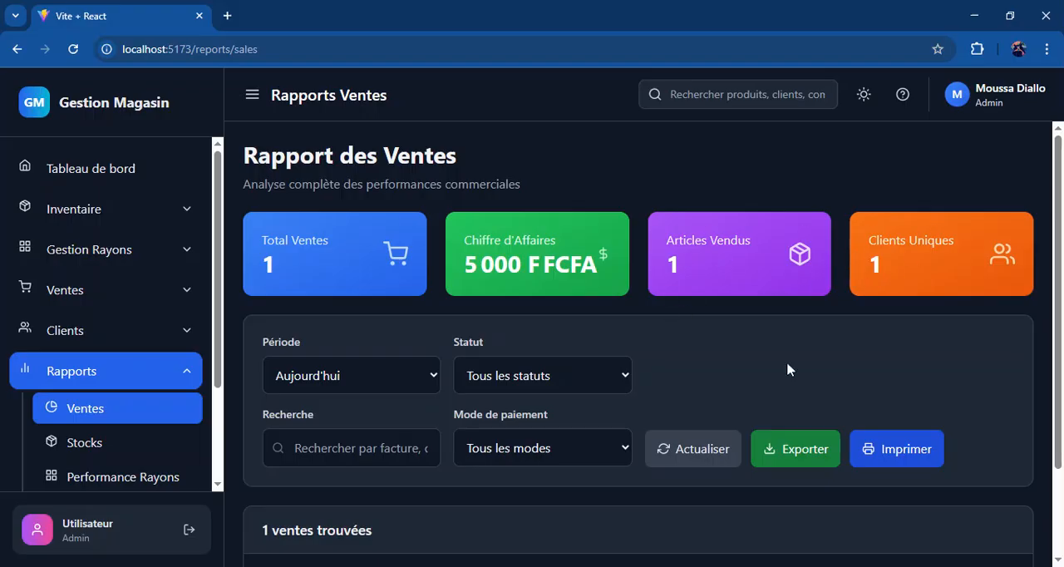
Step: Examine the details of the sale listed in the sales report, then close them and look over the report again
{"action": "scroll", "coordinate": [787, 361], "scroll_direction": "down", "scroll_amount": 2}
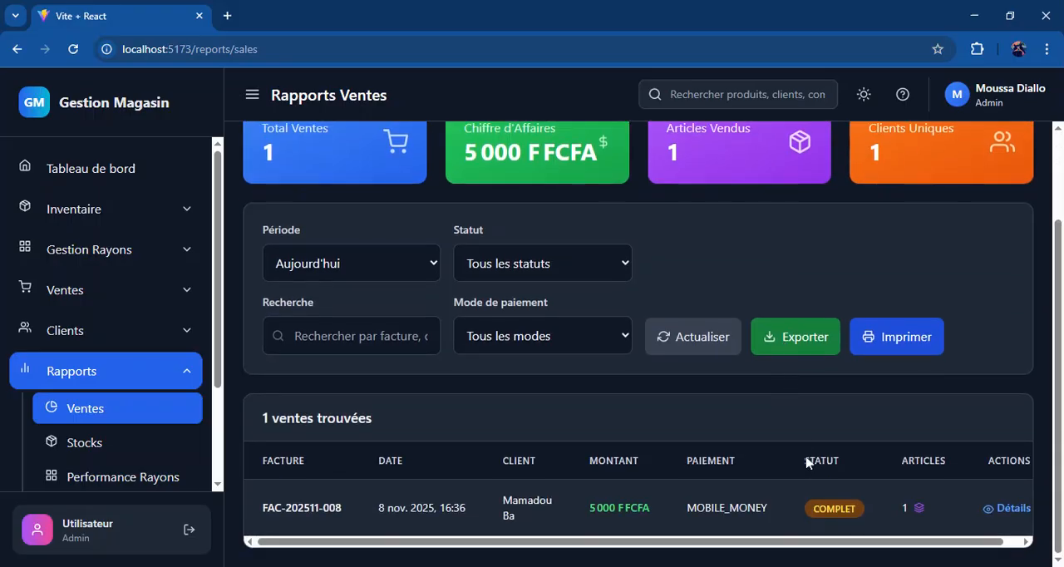
{"action": "left_click", "coordinate": [1008, 508]}
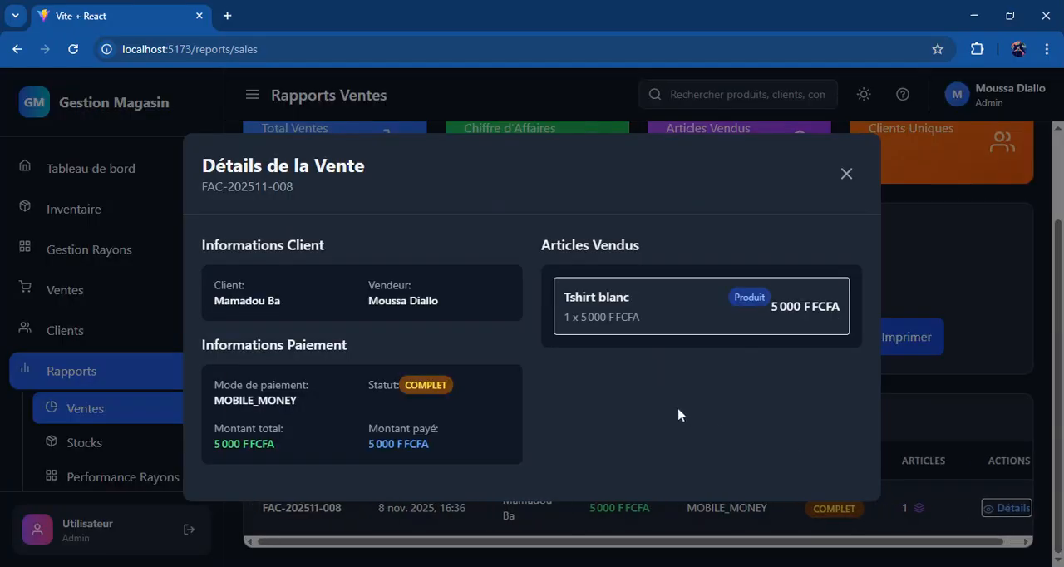
{"action": "left_click", "coordinate": [846, 174]}
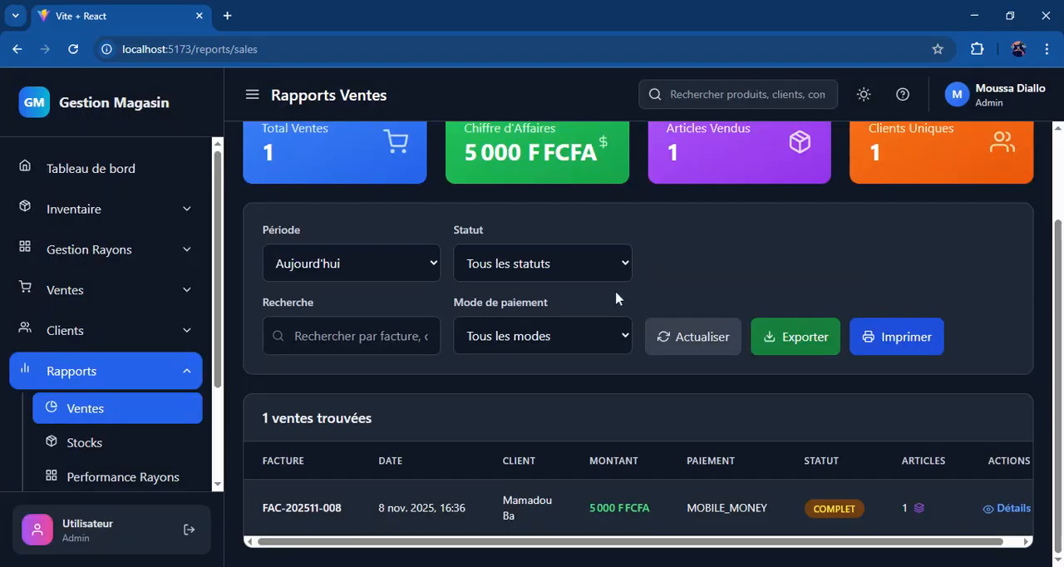
{"action": "scroll", "coordinate": [616, 298], "scroll_direction": "up", "scroll_amount": 2}
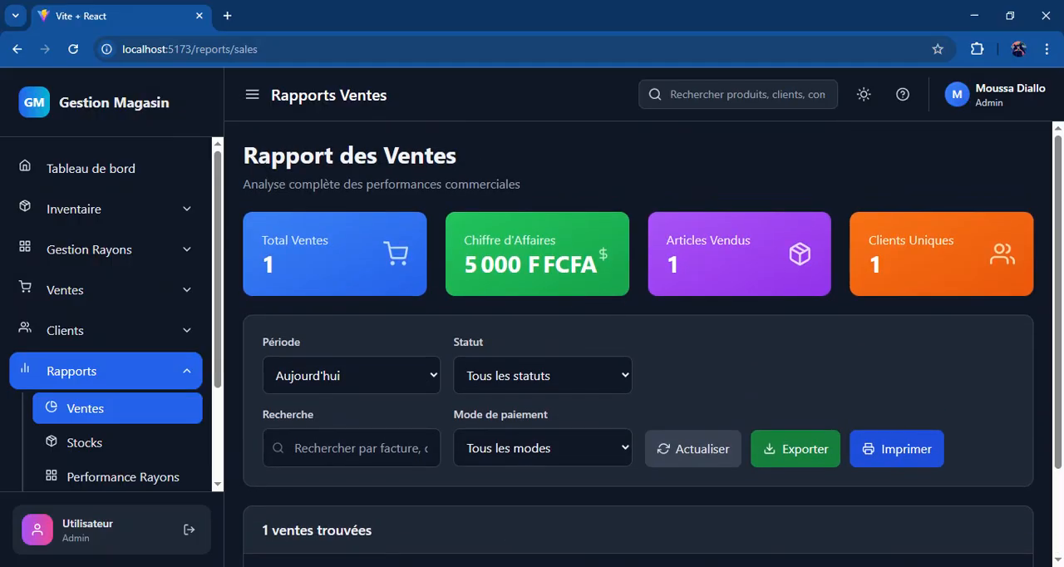
{"action": "scroll", "coordinate": [639, 341], "scroll_direction": "down", "scroll_amount": 2}
{"action": "scroll", "coordinate": [639, 344], "scroll_direction": "up", "scroll_amount": 2}
Step: Open the Stocks report and look over its stock summary, filters and article detail table
{"action": "left_click", "coordinate": [106, 442]}
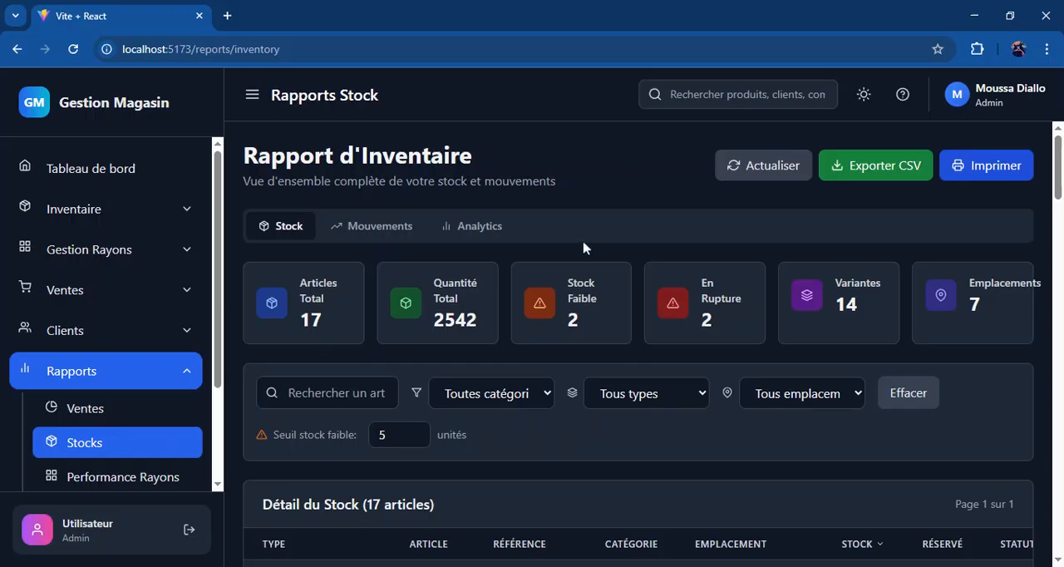
{"action": "scroll", "coordinate": [583, 248], "scroll_direction": "down", "scroll_amount": 5}
{"action": "scroll", "coordinate": [584, 248], "scroll_direction": "up", "scroll_amount": 5}
{"action": "scroll", "coordinate": [584, 248], "scroll_direction": "down", "scroll_amount": 2}
{"action": "scroll", "coordinate": [565, 263], "scroll_direction": "down", "scroll_amount": 3}
{"action": "scroll", "coordinate": [565, 263], "scroll_direction": "up", "scroll_amount": 5}
Step: Review the Mouvements view of the inventory report, including the breakdown by type, most active products and movement details
{"action": "left_click", "coordinate": [384, 226]}
{"action": "scroll", "coordinate": [388, 230], "scroll_direction": "down", "scroll_amount": 5}
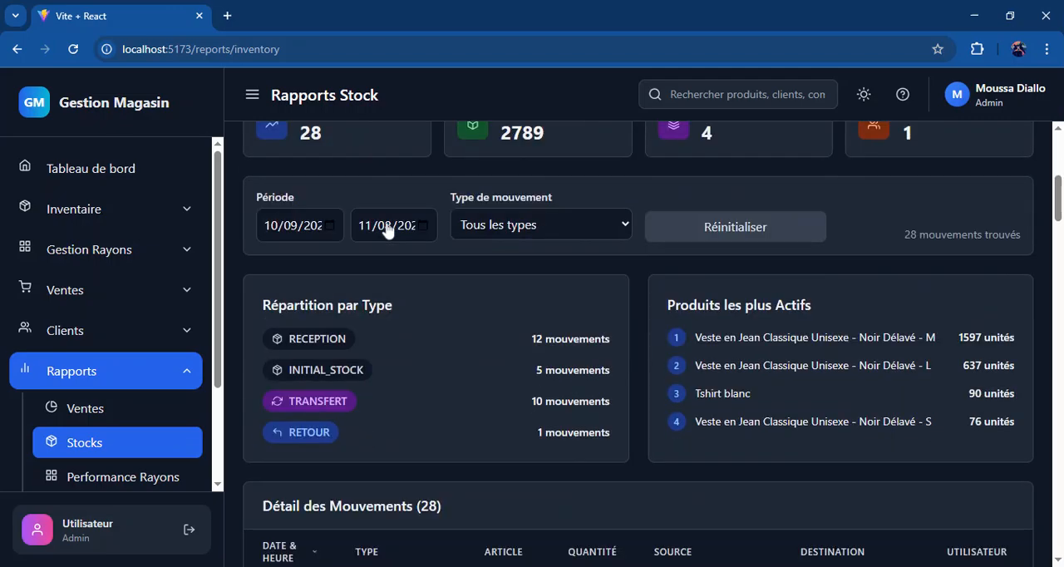
{"action": "scroll", "coordinate": [387, 231], "scroll_direction": "down", "scroll_amount": 5}
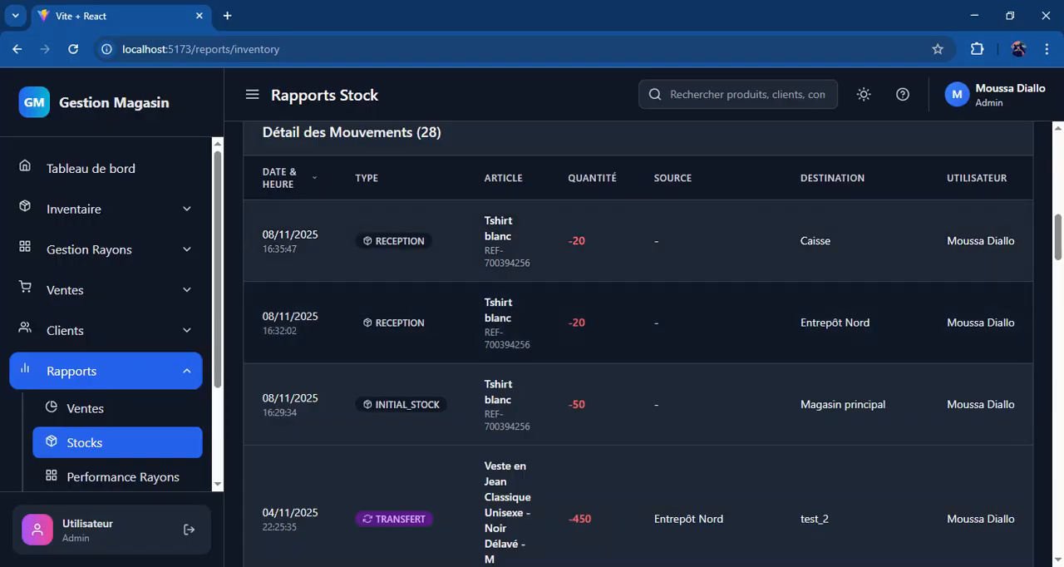
{"action": "scroll", "coordinate": [638, 344], "scroll_direction": "down", "scroll_amount": 1}
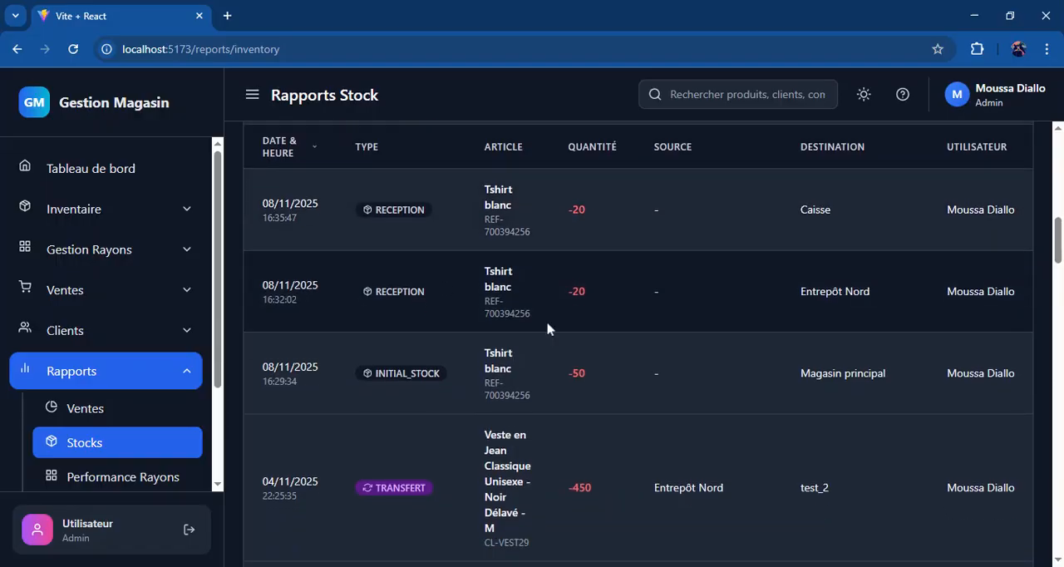
{"action": "scroll", "coordinate": [589, 350], "scroll_direction": "up", "scroll_amount": 5}
{"action": "scroll", "coordinate": [589, 350], "scroll_direction": "down", "scroll_amount": 20}
{"action": "scroll", "coordinate": [637, 344], "scroll_direction": "up", "scroll_amount": 20}
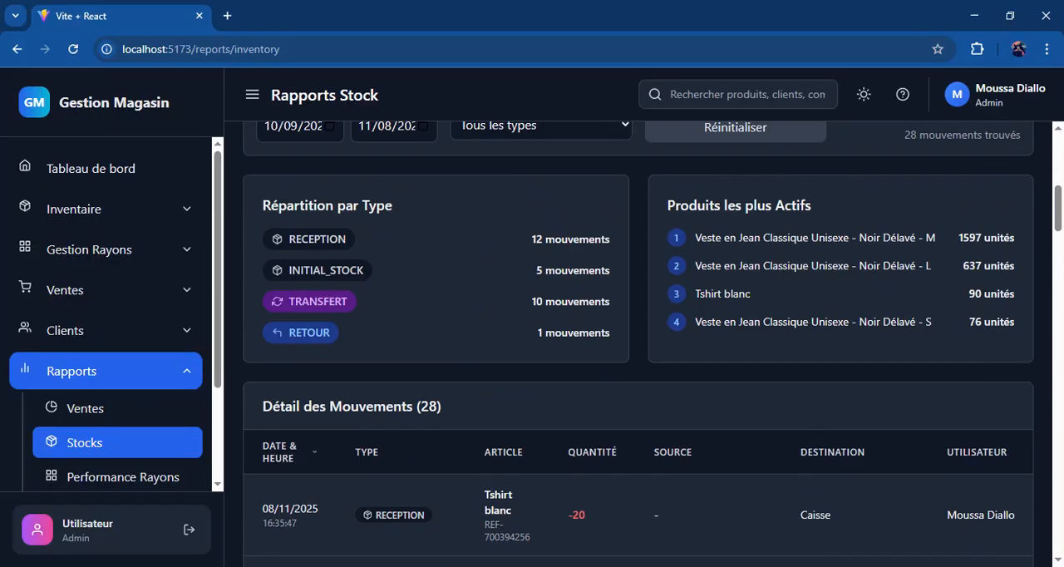
{"action": "scroll", "coordinate": [638, 344], "scroll_direction": "up", "scroll_amount": 10}
Step: Open the inventory report's Analytics view and examine stock health, value by category, distribution by location and 30-day trends
{"action": "left_click", "coordinate": [471, 226]}
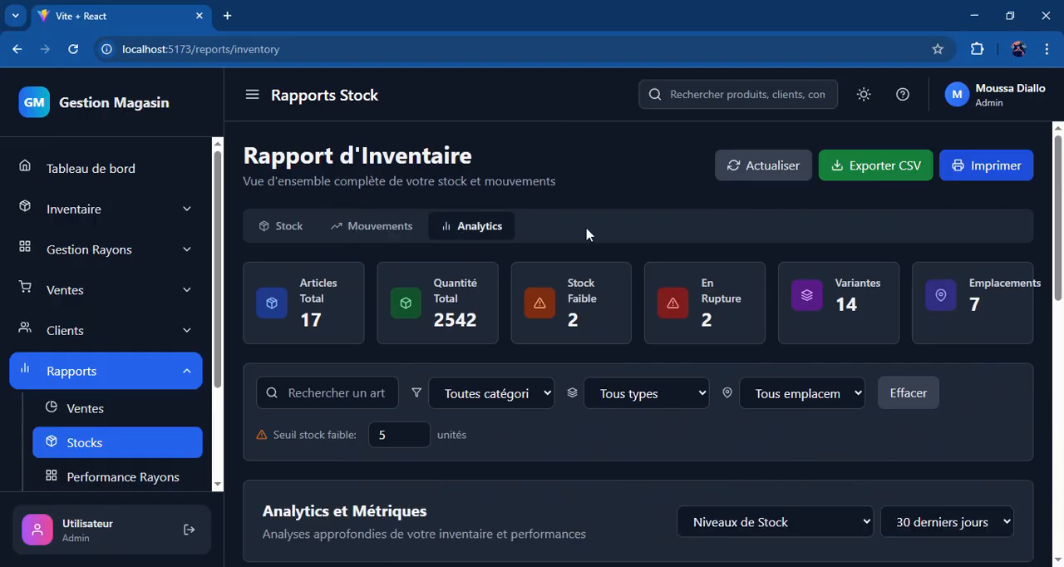
{"action": "scroll", "coordinate": [587, 234], "scroll_direction": "down", "scroll_amount": 5}
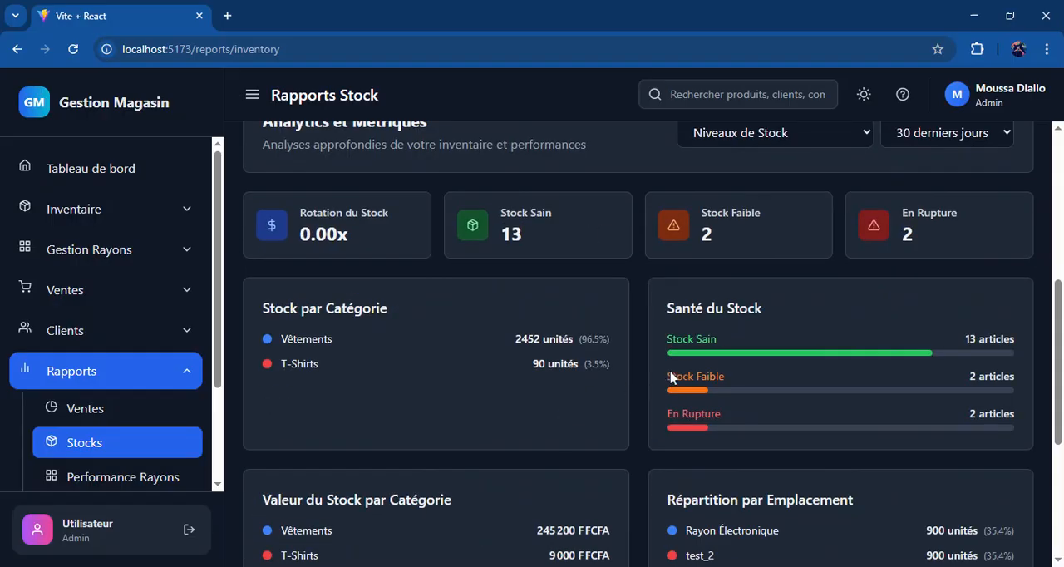
{"action": "scroll", "coordinate": [672, 379], "scroll_direction": "down", "scroll_amount": 3}
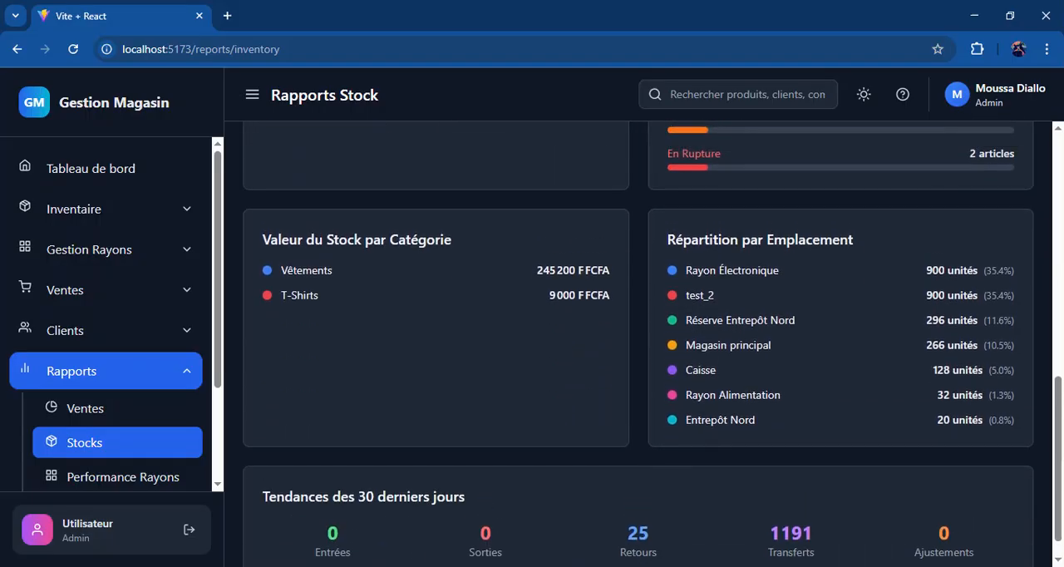
Step: Look once more over the category, stock health, location and 30-day trend cards of the stock analytics
{"action": "scroll", "coordinate": [639, 341], "scroll_direction": "up", "scroll_amount": 2}
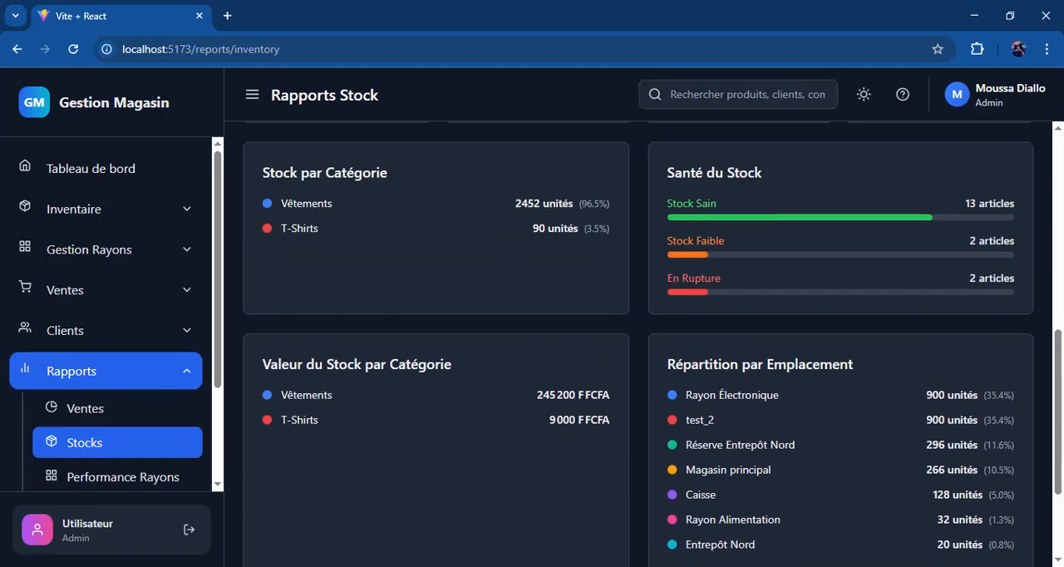
{"action": "scroll", "coordinate": [639, 341], "scroll_direction": "down", "scroll_amount": 2}
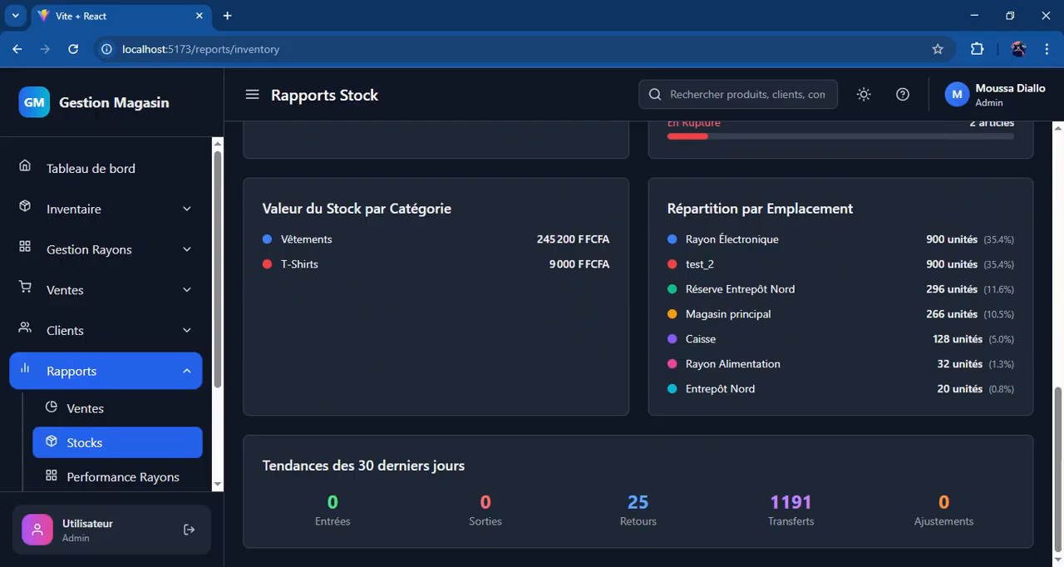
{"action": "scroll", "coordinate": [639, 341], "scroll_direction": "up", "scroll_amount": 5}
{"action": "scroll", "coordinate": [639, 341], "scroll_direction": "down", "scroll_amount": 5}
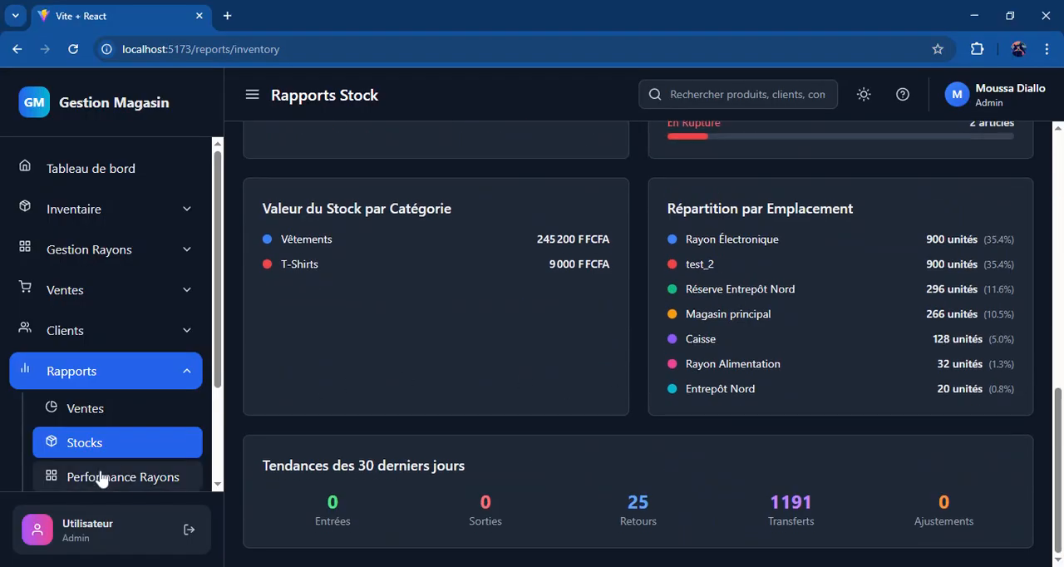
Step: Open the Performance Rayons report and review its Mouvements list, ending on the Stock en Rayon view
{"action": "left_click", "coordinate": [109, 477]}
{"action": "left_click", "coordinate": [505, 348]}
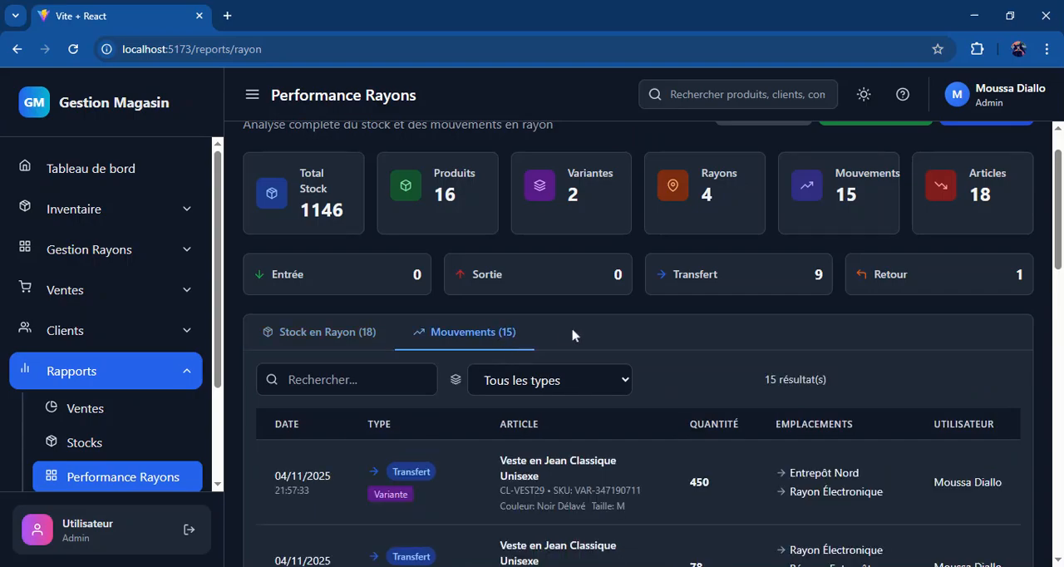
{"action": "scroll", "coordinate": [573, 334], "scroll_direction": "down", "scroll_amount": 5}
{"action": "scroll", "coordinate": [574, 333], "scroll_direction": "up", "scroll_amount": 5}
{"action": "scroll", "coordinate": [449, 415], "scroll_direction": "down", "scroll_amount": 2}
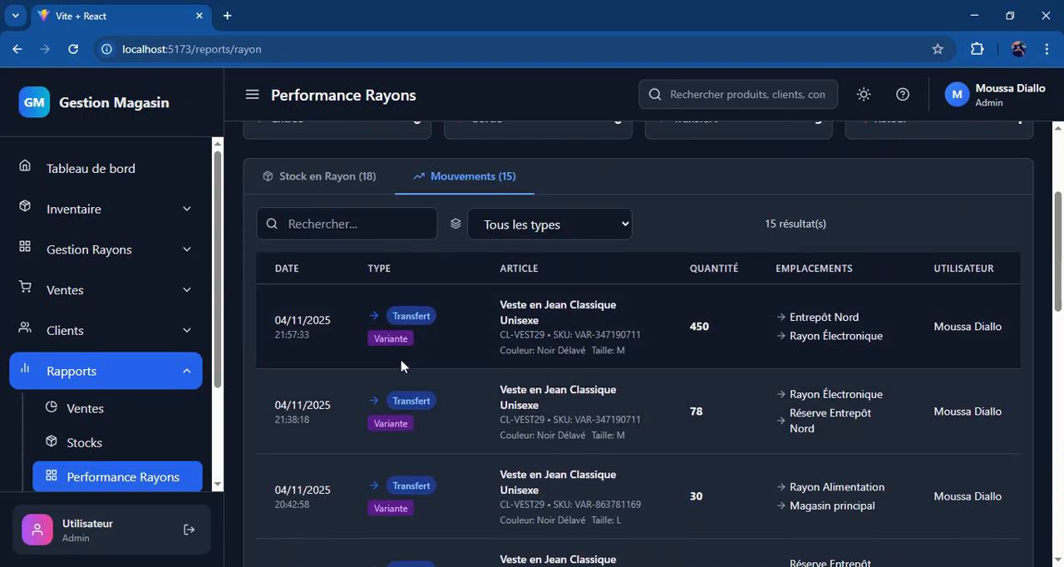
{"action": "scroll", "coordinate": [328, 460], "scroll_direction": "down", "scroll_amount": 6}
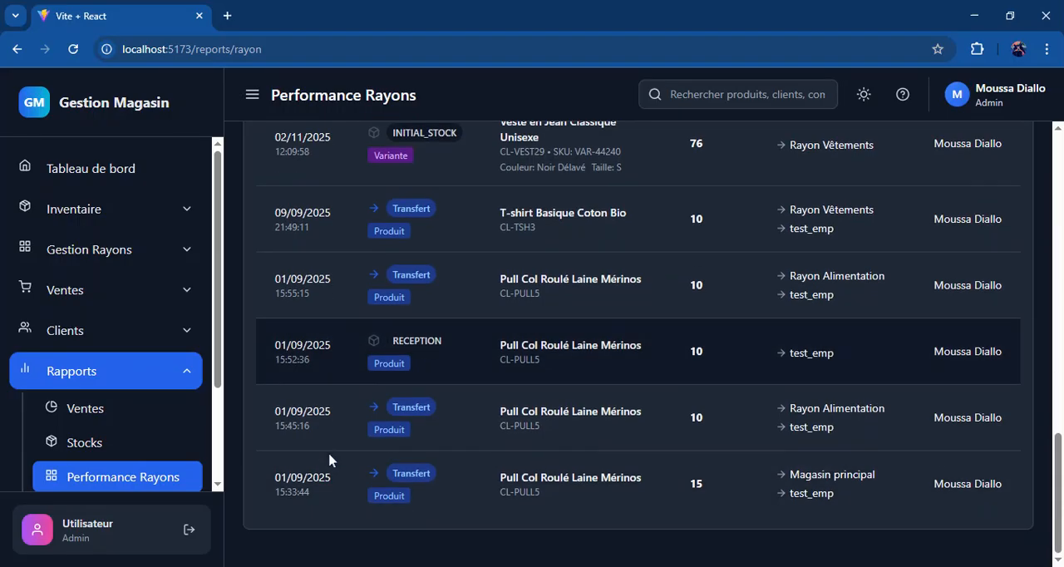
{"action": "scroll", "coordinate": [330, 460], "scroll_direction": "up", "scroll_amount": 5}
{"action": "scroll", "coordinate": [649, 209], "scroll_direction": "down", "scroll_amount": 5}
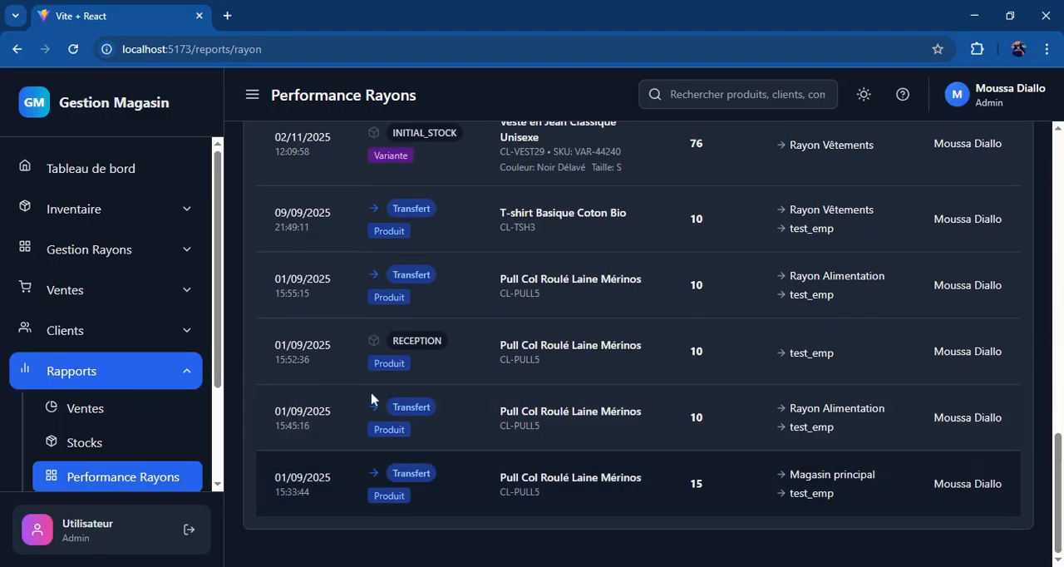
{"action": "scroll", "coordinate": [648, 209], "scroll_direction": "up", "scroll_amount": 9}
{"action": "scroll", "coordinate": [652, 209], "scroll_direction": "up", "scroll_amount": 4}
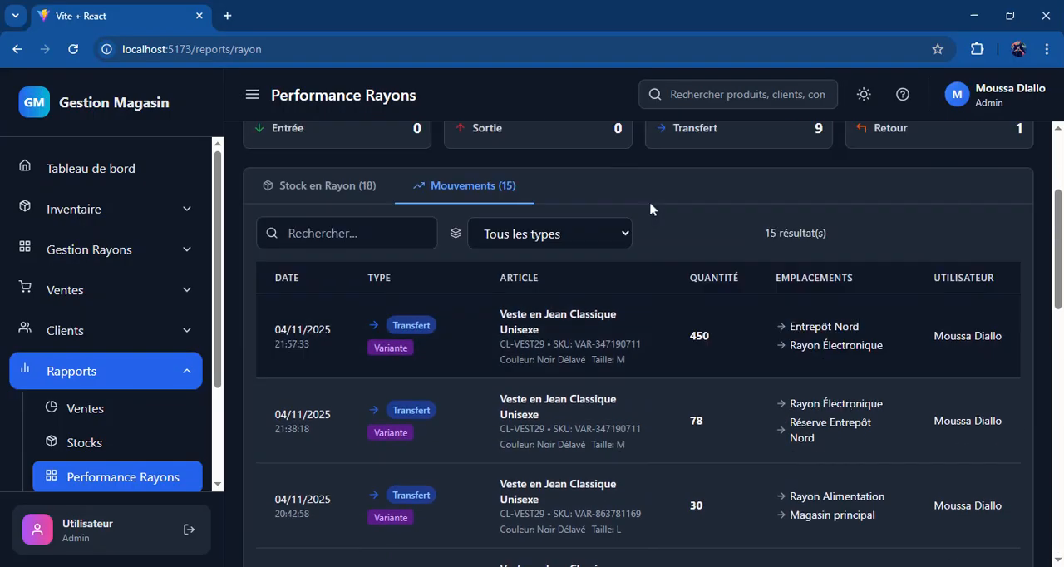
{"action": "left_click", "coordinate": [291, 378]}
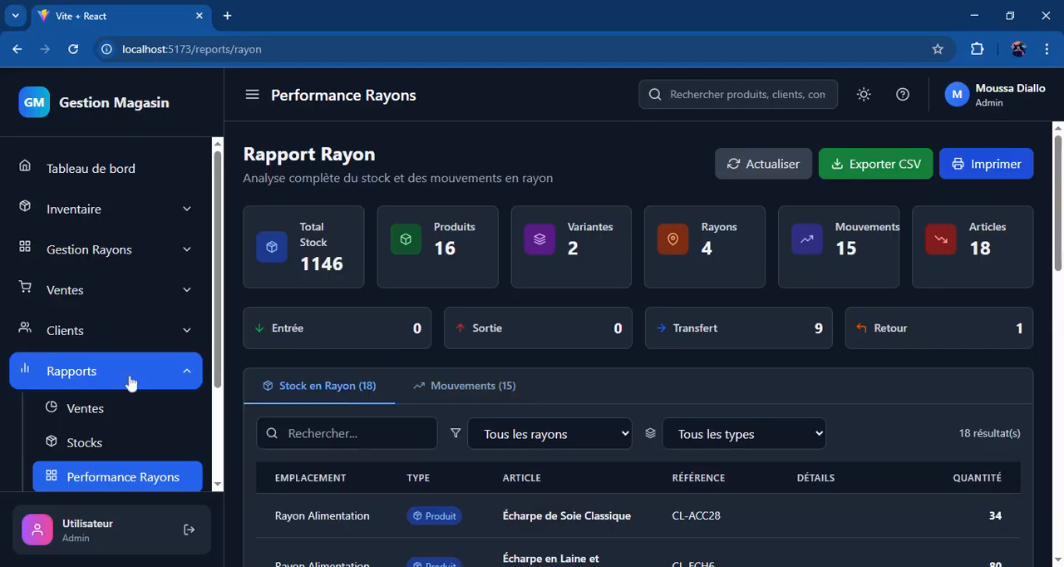
Step: Collapse the Rapports section and view the Recherche Avancée page, with a brief visit to Journal Activités in between
{"action": "left_click", "coordinate": [131, 378]}
{"action": "left_click", "coordinate": [143, 407]}
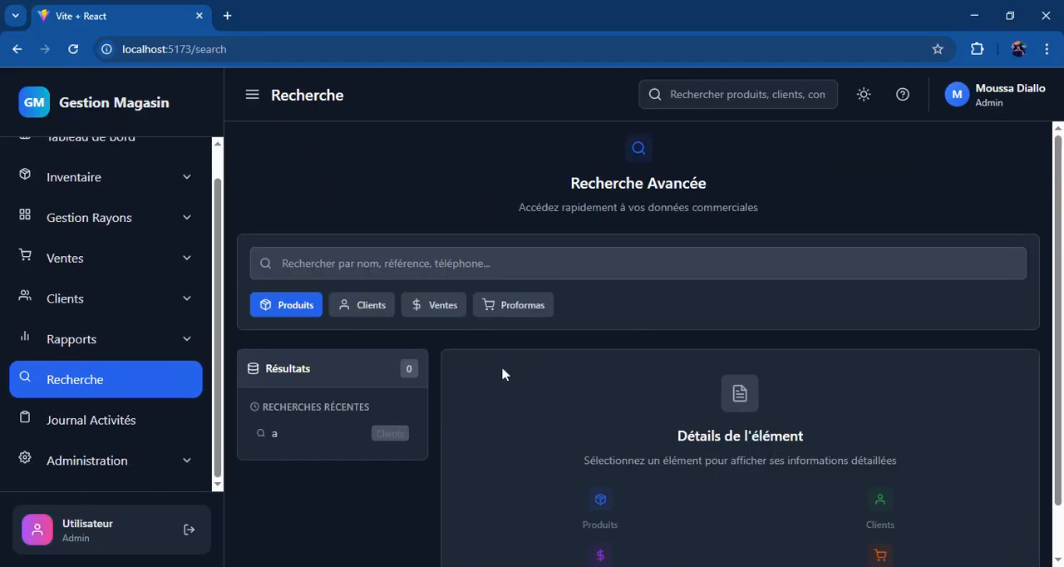
{"action": "left_click", "coordinate": [171, 422]}
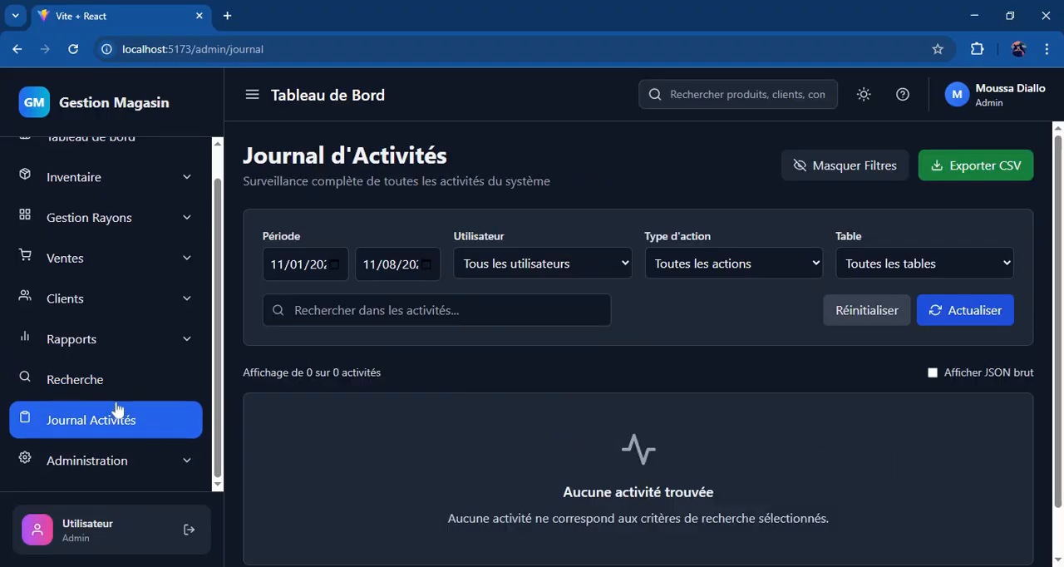
{"action": "left_click", "coordinate": [131, 393]}
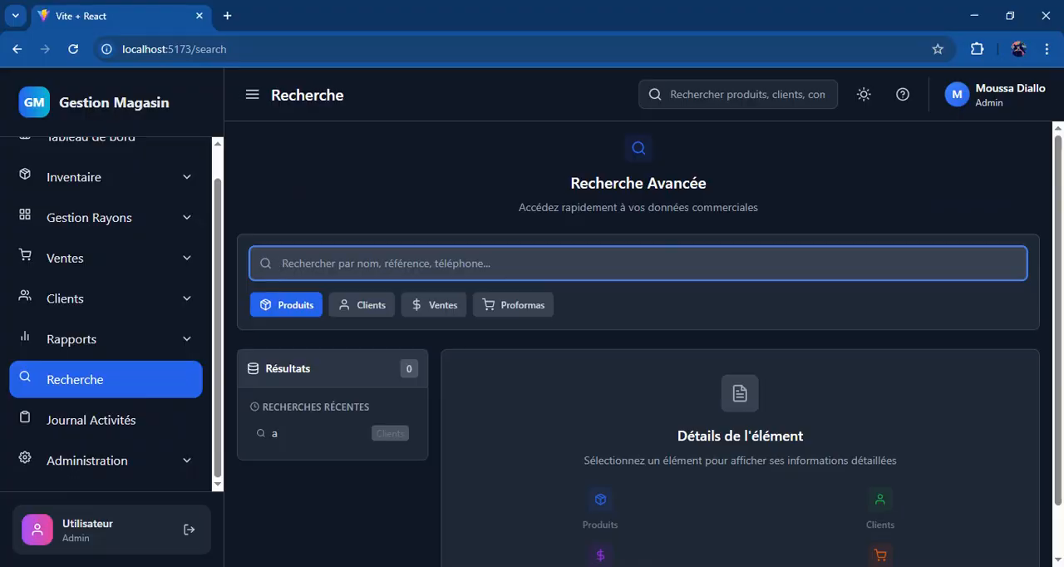
{"action": "left_click", "coordinate": [558, 385]}
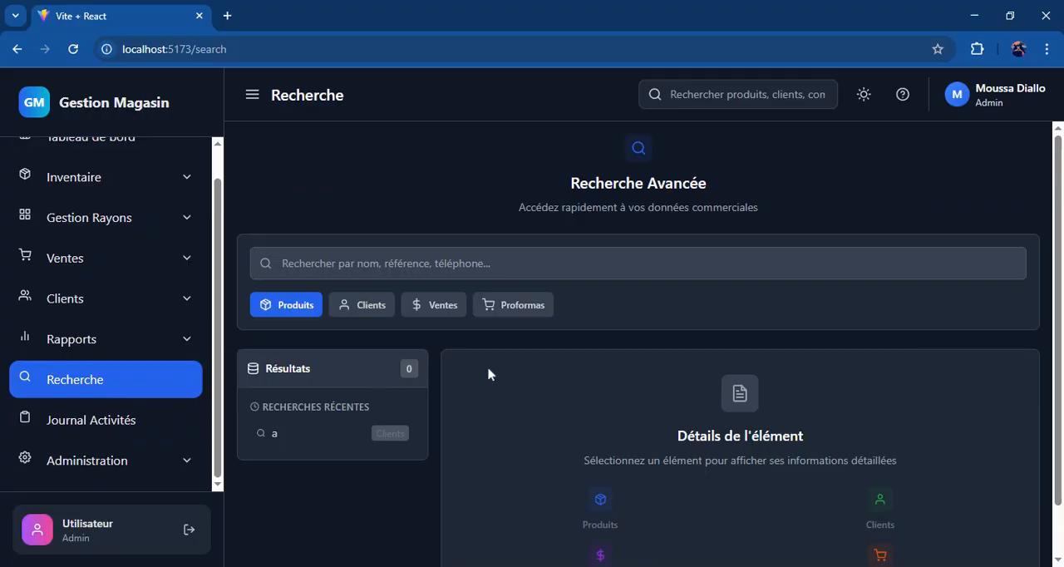
Step: Open the activity journal and look over its period, user, action and table filters and its activity list
{"action": "left_click", "coordinate": [130, 420]}
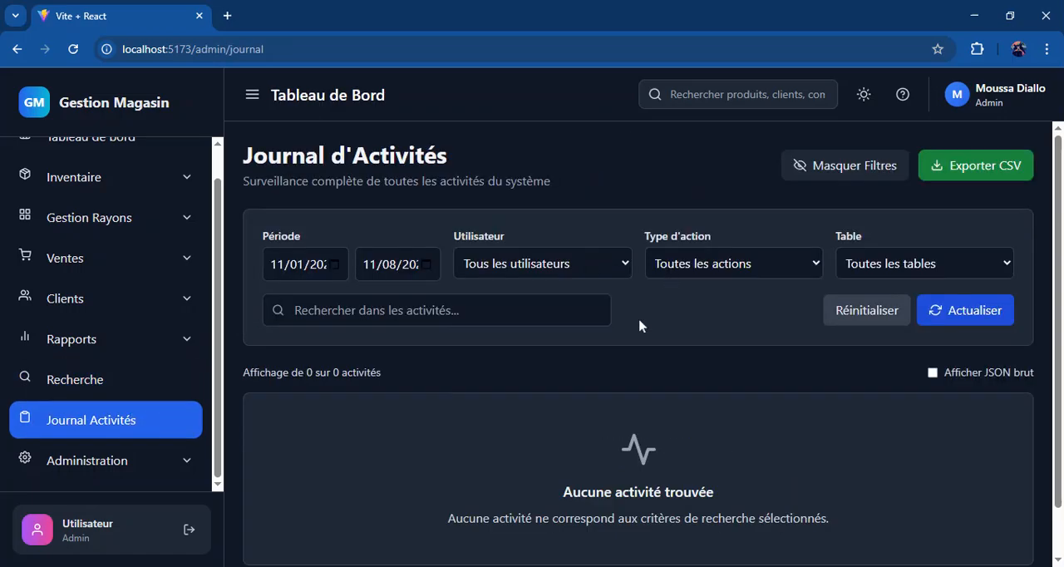
{"action": "scroll", "coordinate": [584, 426], "scroll_direction": "down", "scroll_amount": 1}
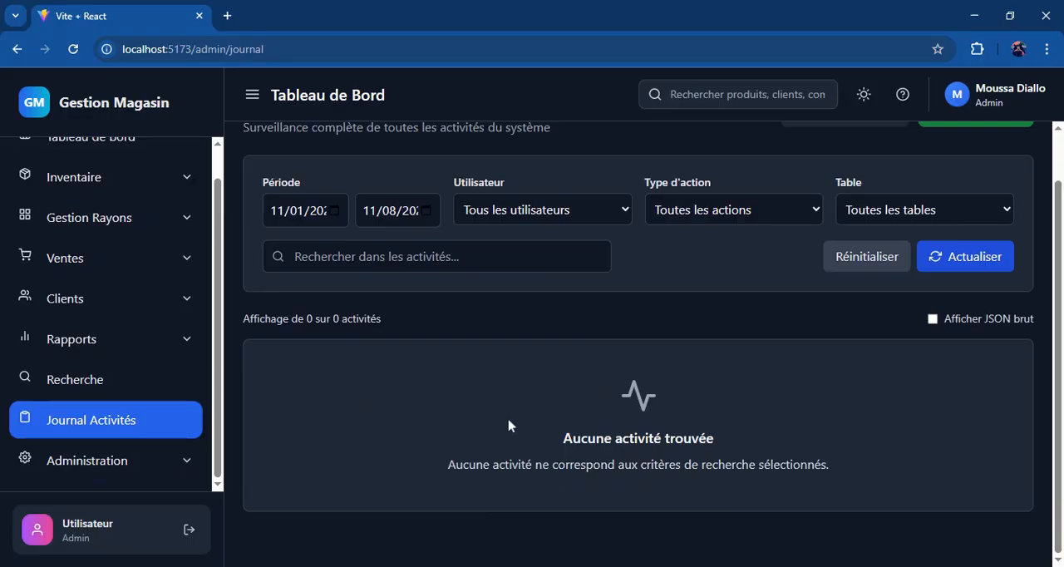
{"action": "scroll", "coordinate": [509, 426], "scroll_direction": "up", "scroll_amount": 1}
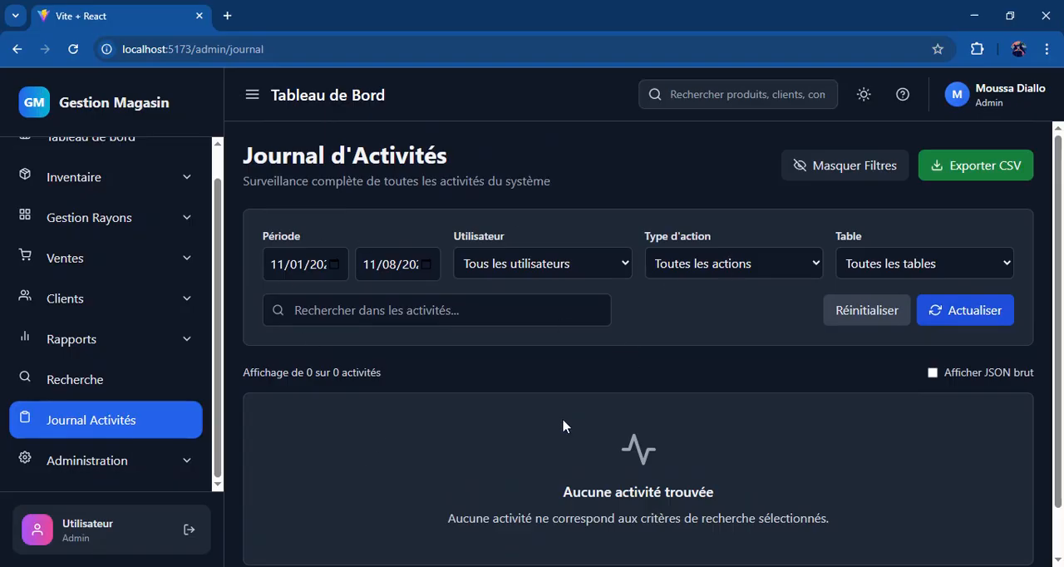
{"action": "scroll", "coordinate": [563, 426], "scroll_direction": "down", "scroll_amount": 1}
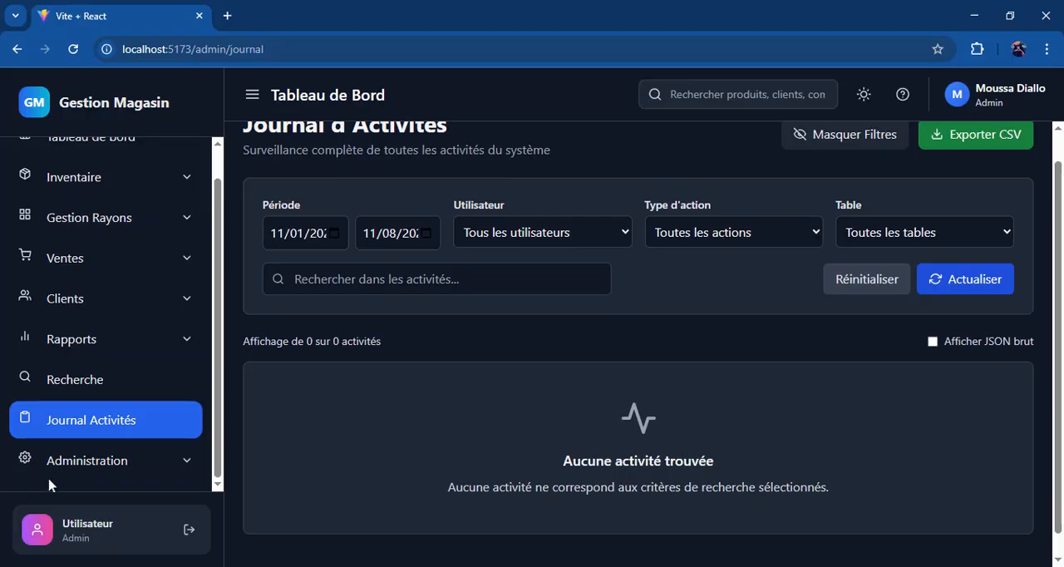
Step: Examine the Utilisateurs list in the Administration section, and open the Emplacement Caisse page
{"action": "left_click", "coordinate": [83, 473]}
{"action": "scroll", "coordinate": [215, 457], "scroll_direction": "down", "scroll_amount": 1}
{"action": "left_click", "coordinate": [131, 427]}
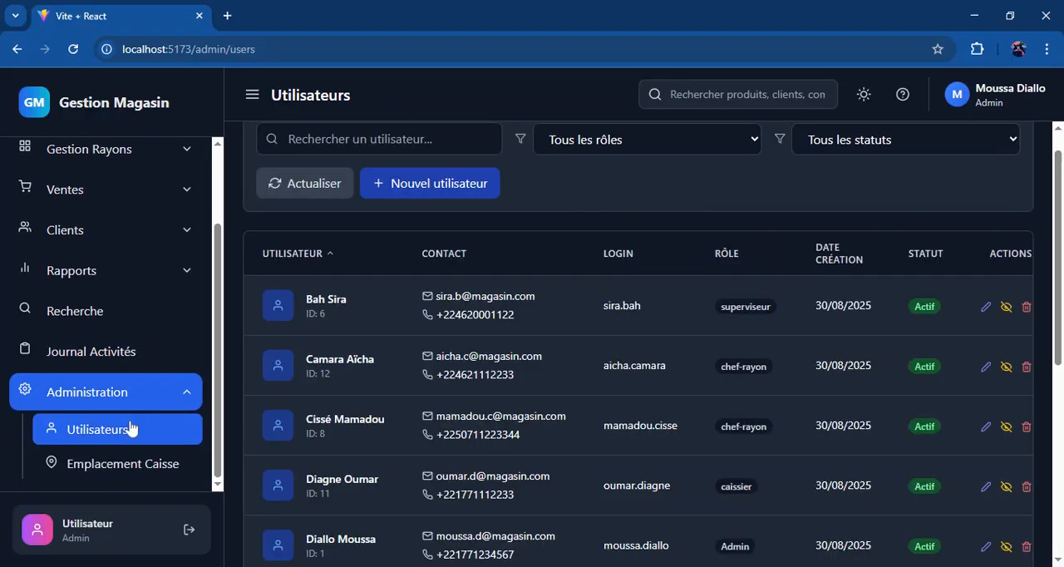
{"action": "scroll", "coordinate": [547, 397], "scroll_direction": "down", "scroll_amount": 5}
{"action": "scroll", "coordinate": [546, 397], "scroll_direction": "up", "scroll_amount": 5}
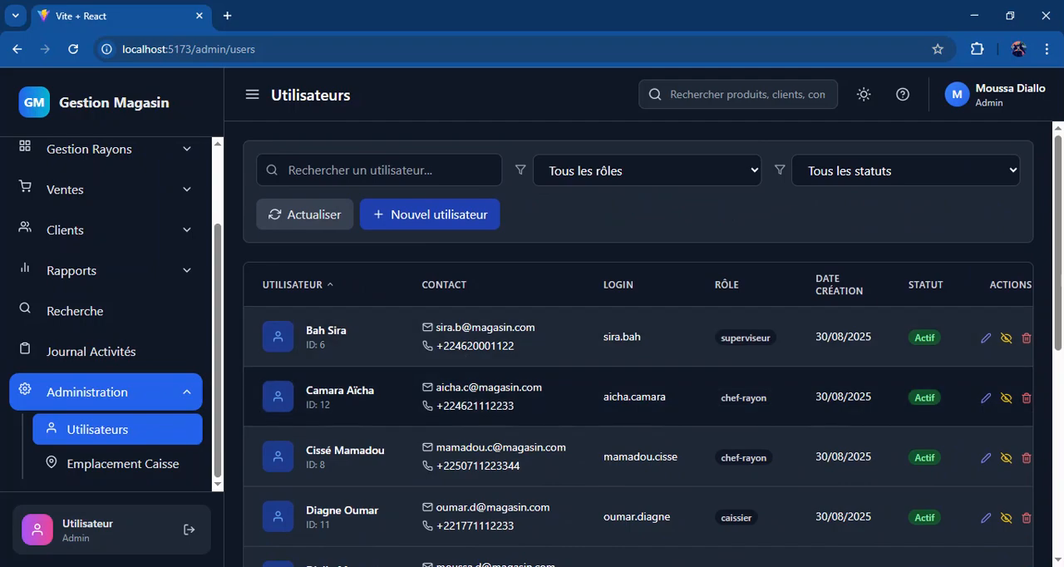
{"action": "scroll", "coordinate": [639, 374], "scroll_direction": "down", "scroll_amount": 3}
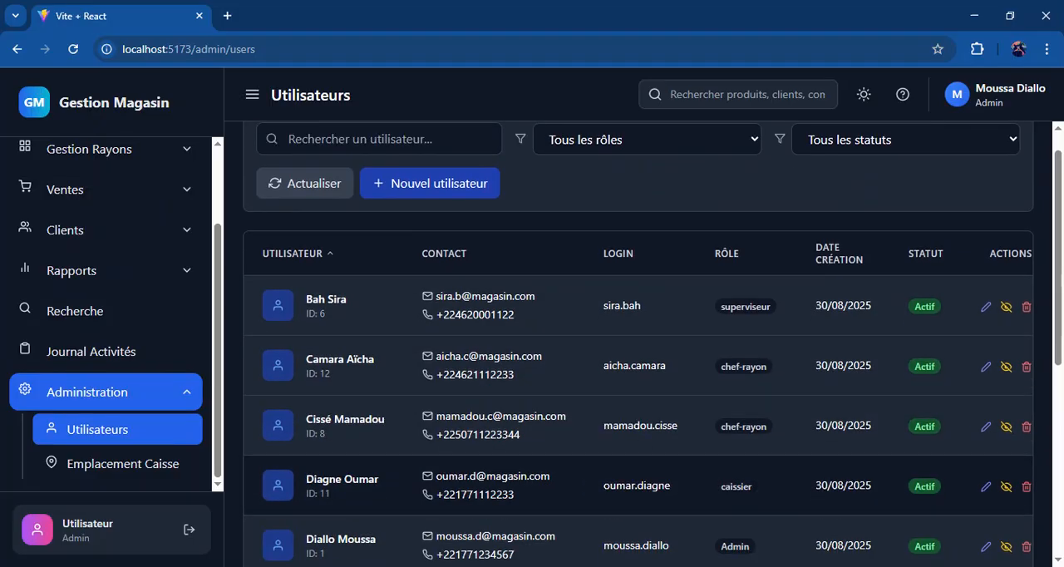
{"action": "left_click", "coordinate": [134, 462]}
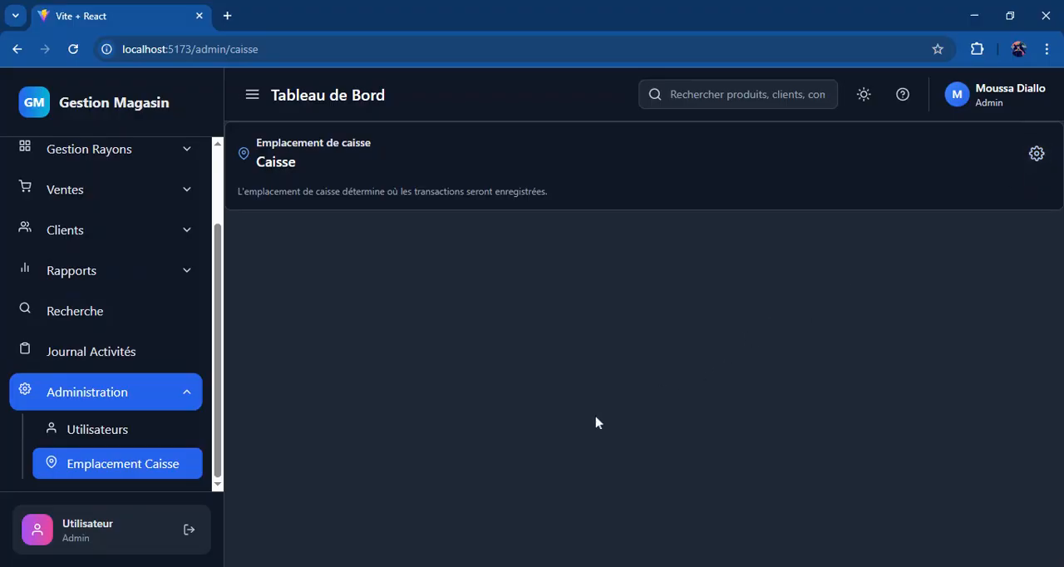
Step: Return to the Tableau de bord and look over its key figures and sales charts
{"action": "scroll", "coordinate": [199, 179], "scroll_direction": "up", "scroll_amount": 2}
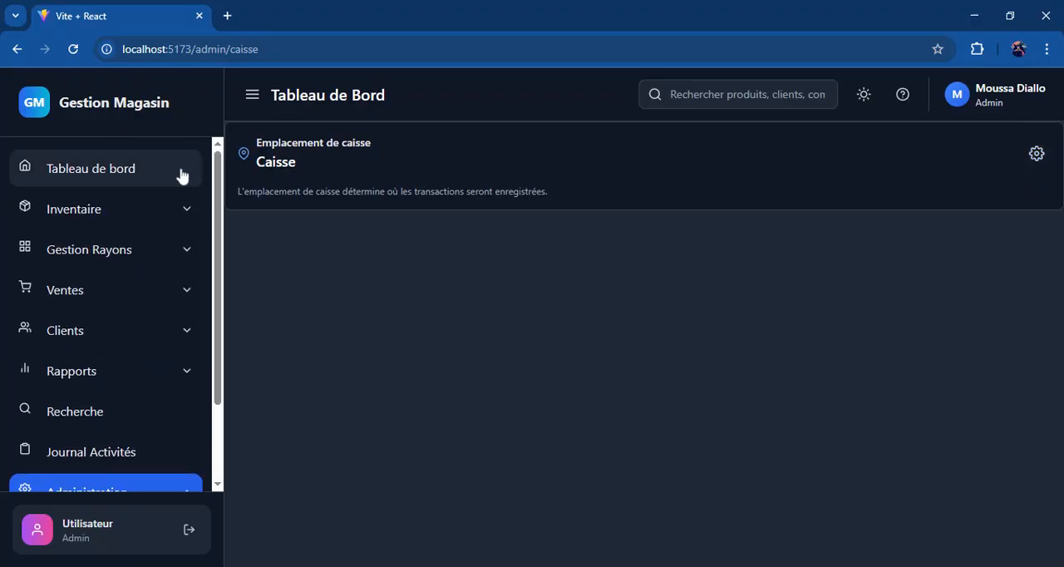
{"action": "left_click", "coordinate": [183, 174]}
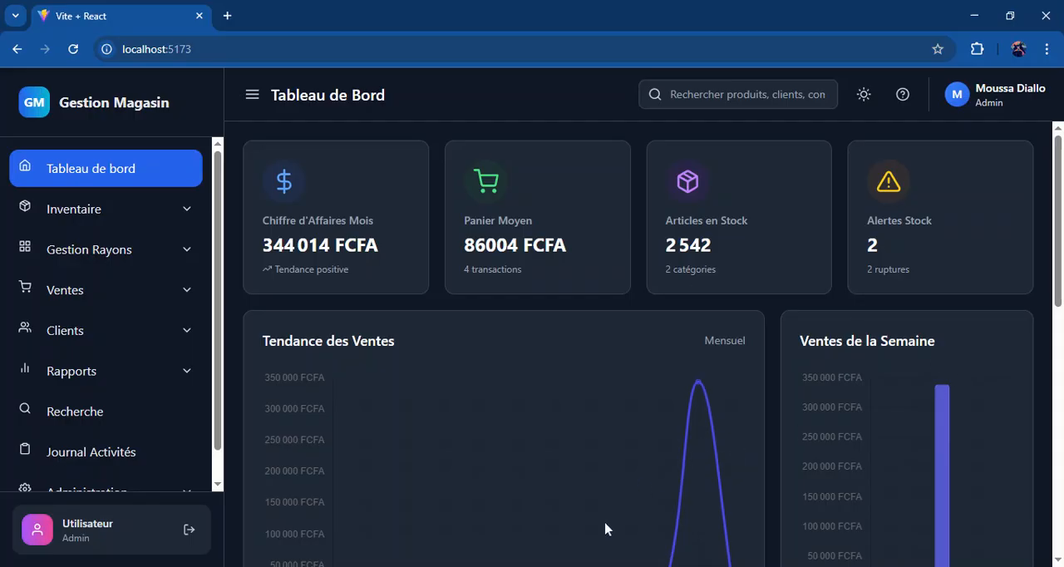
{"action": "scroll", "coordinate": [578, 467], "scroll_direction": "down", "scroll_amount": 10}
{"action": "scroll", "coordinate": [580, 472], "scroll_direction": "up", "scroll_amount": 10}
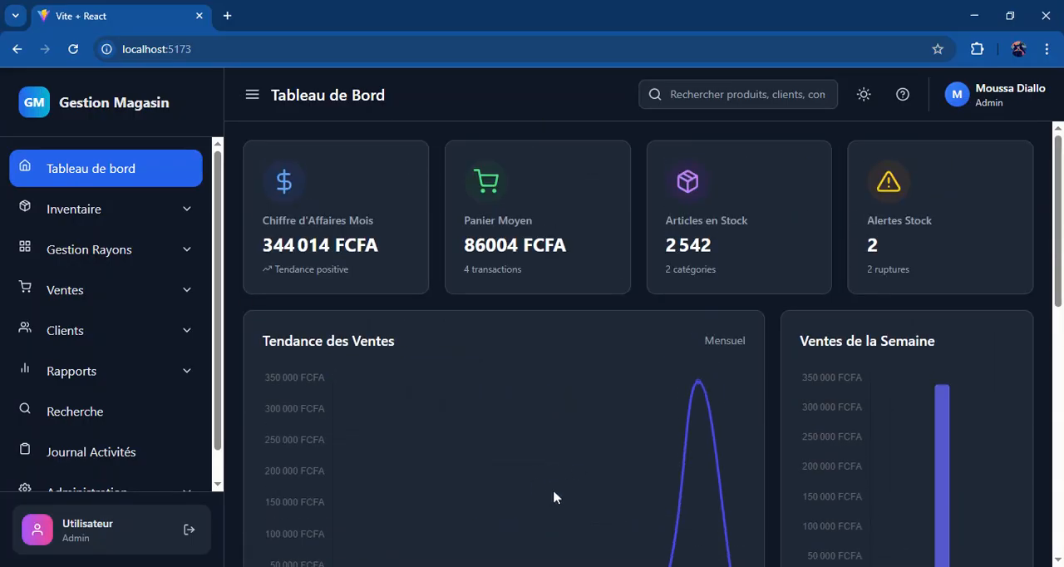